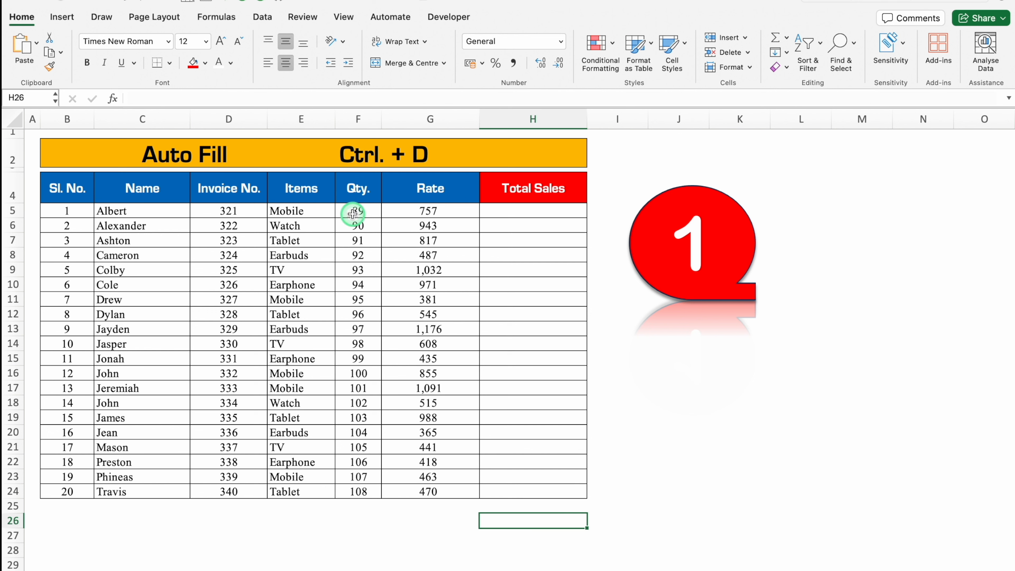
Enter the formula =F5*G5 in H5 to multiply the first row's quantity by its rate.
{"action": "left_click", "coordinate": [523, 210]}
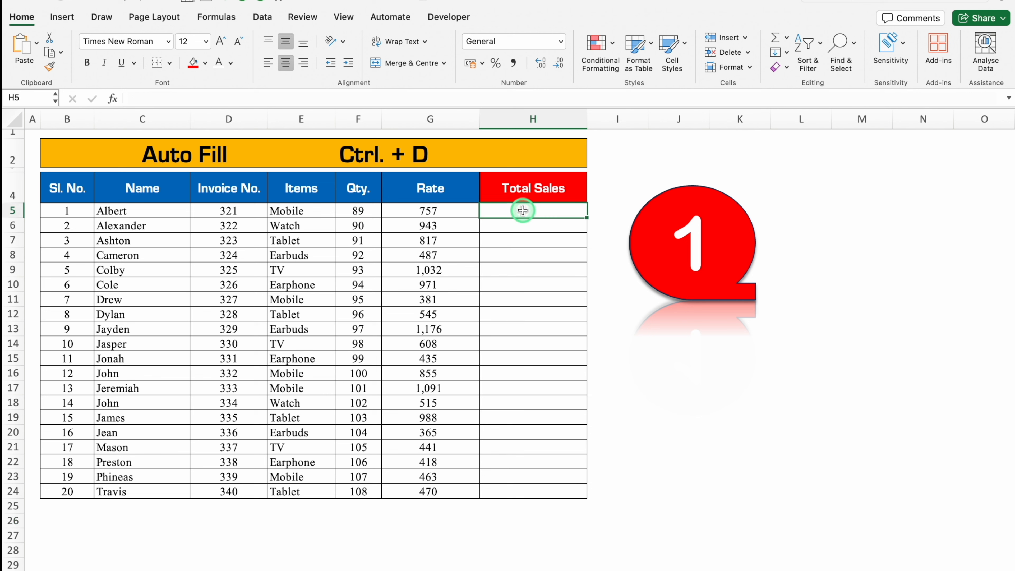
{"action": "type", "text": "="}
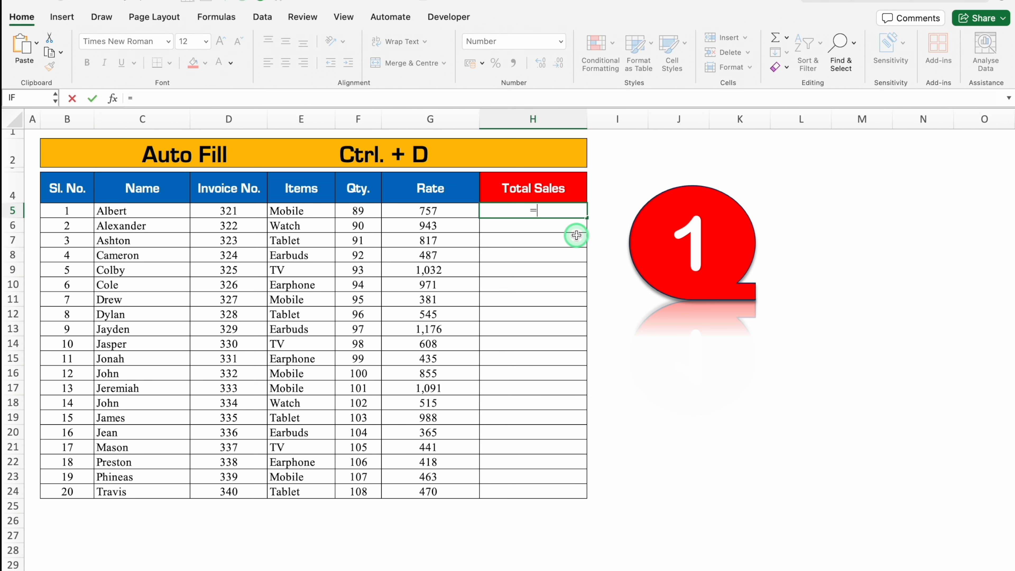
{"action": "left_click", "coordinate": [360, 211]}
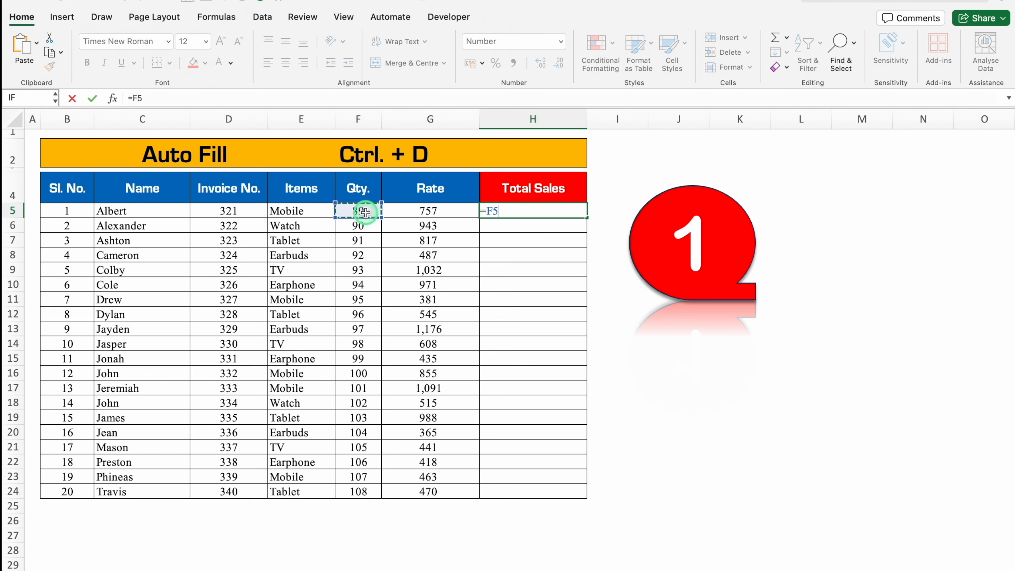
{"action": "type", "text": "*"}
{"action": "left_click", "coordinate": [426, 212]}
{"action": "key", "text": "Return"}
Fill the H5 formula down the Total Sales column through H24.
{"action": "left_click", "coordinate": [512, 223]}
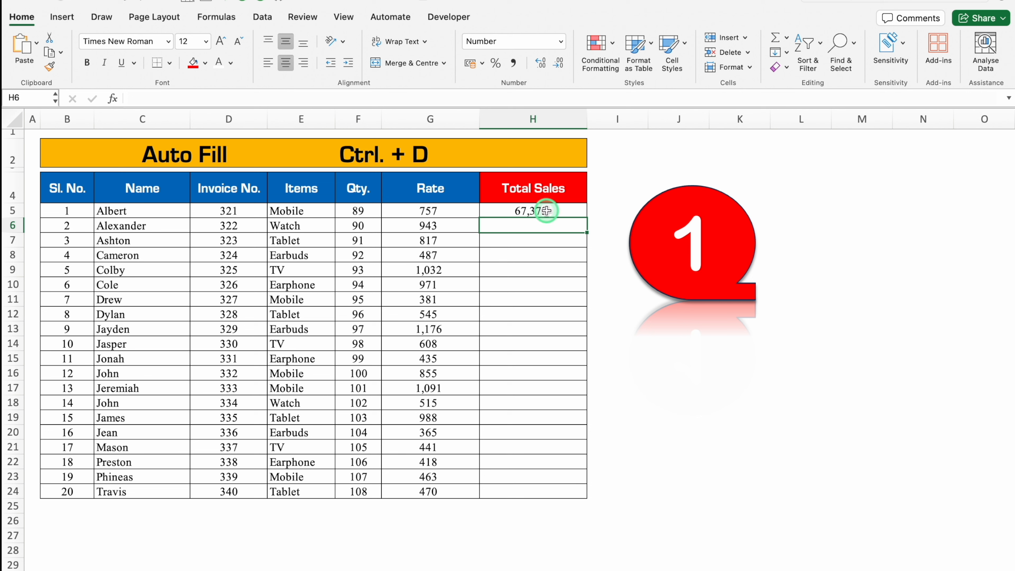
{"action": "left_click_drag", "start_coordinate": [546, 211], "coordinate": [560, 489]}
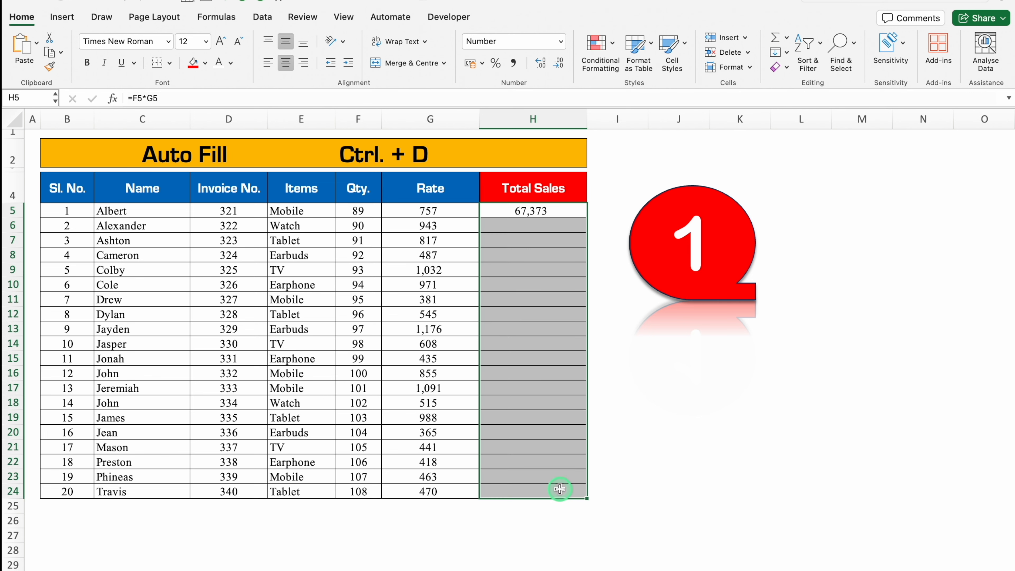
{"action": "key", "text": "ctrl+d"}
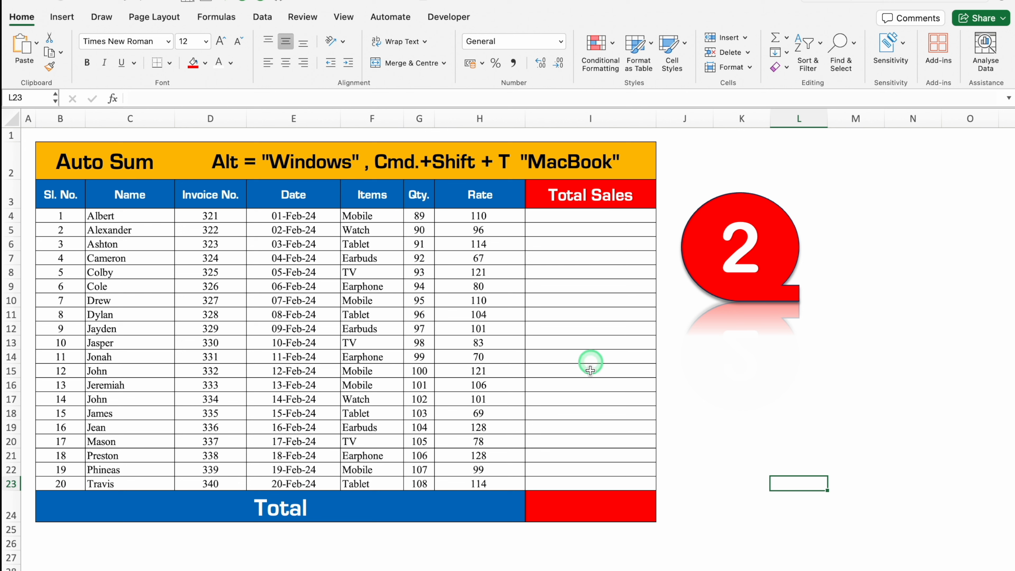
On the Auto Sum sheet, enter the formula =G4*H4 in I4 for the first row's total sales.
{"action": "left_click", "coordinate": [571, 216]}
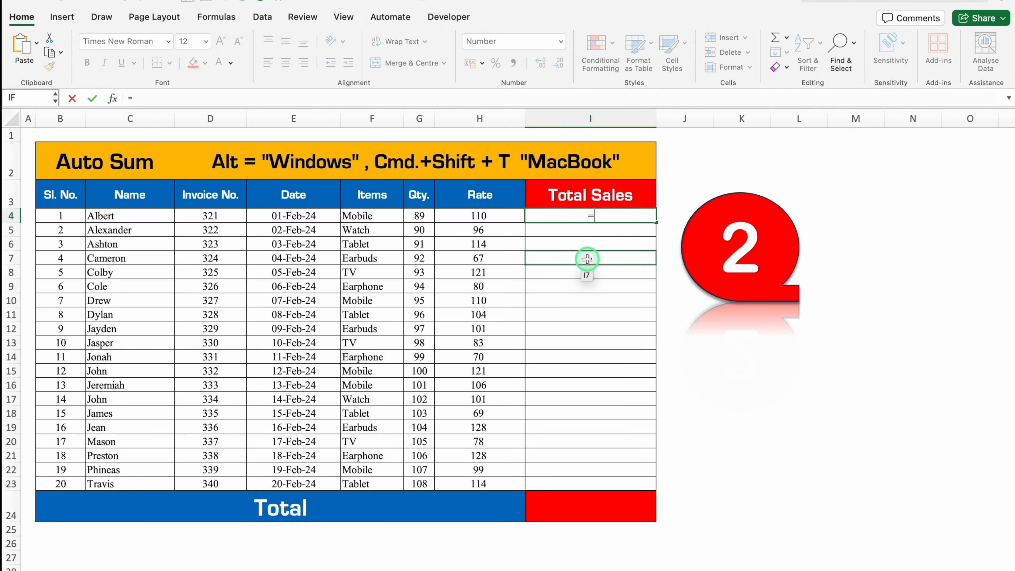
{"action": "type", "text": "="}
{"action": "left_click", "coordinate": [424, 216]}
{"action": "type", "text": "*"}
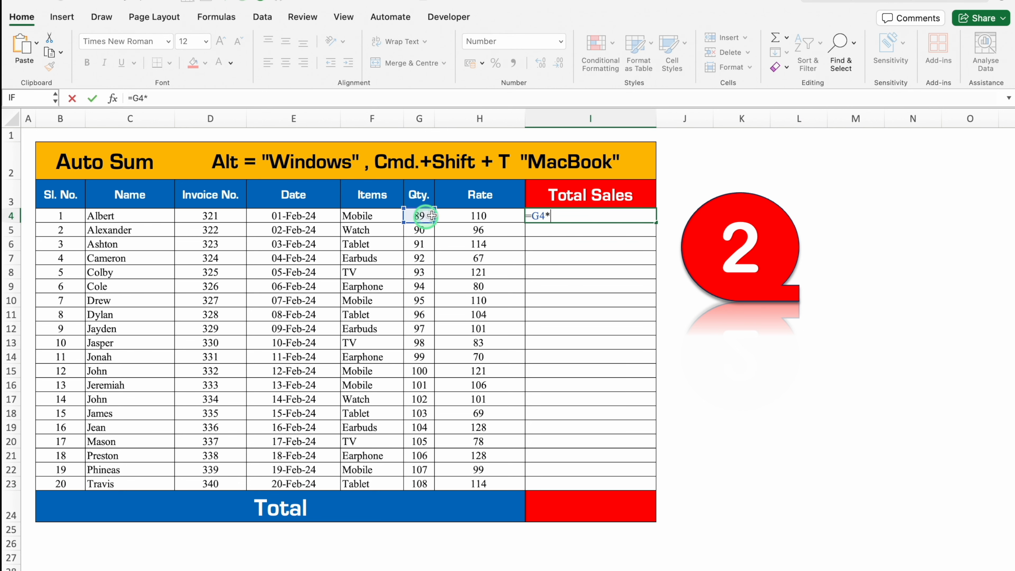
{"action": "left_click", "coordinate": [479, 214]}
{"action": "key", "text": "Return"}
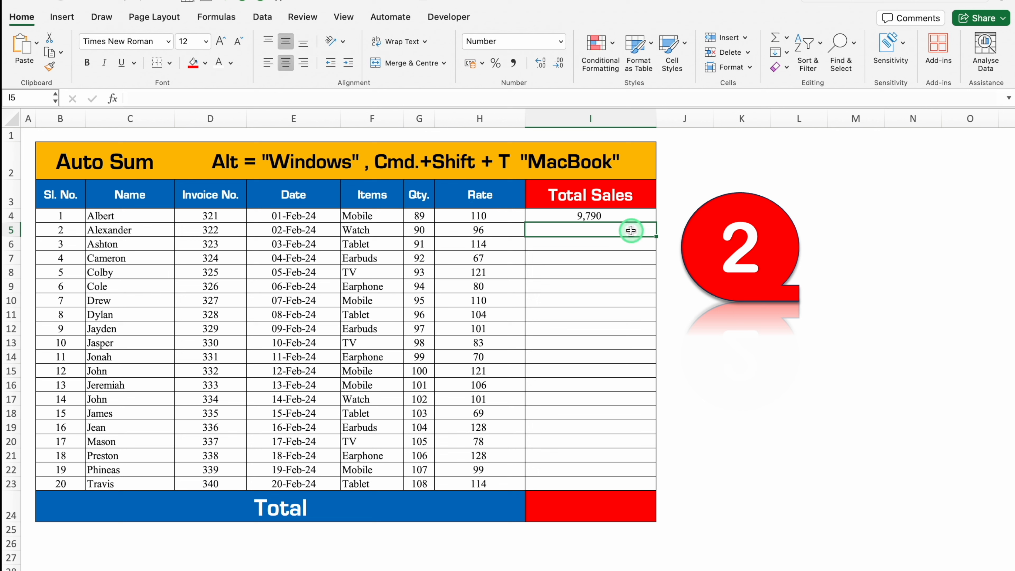
Fill the I4 formula down through I23 and AutoSum the Total Sales column in I24.
{"action": "left_click", "coordinate": [623, 216]}
{"action": "left_click_drag", "start_coordinate": [623, 217], "coordinate": [635, 478]}
{"action": "key", "text": "ctrl+d"}
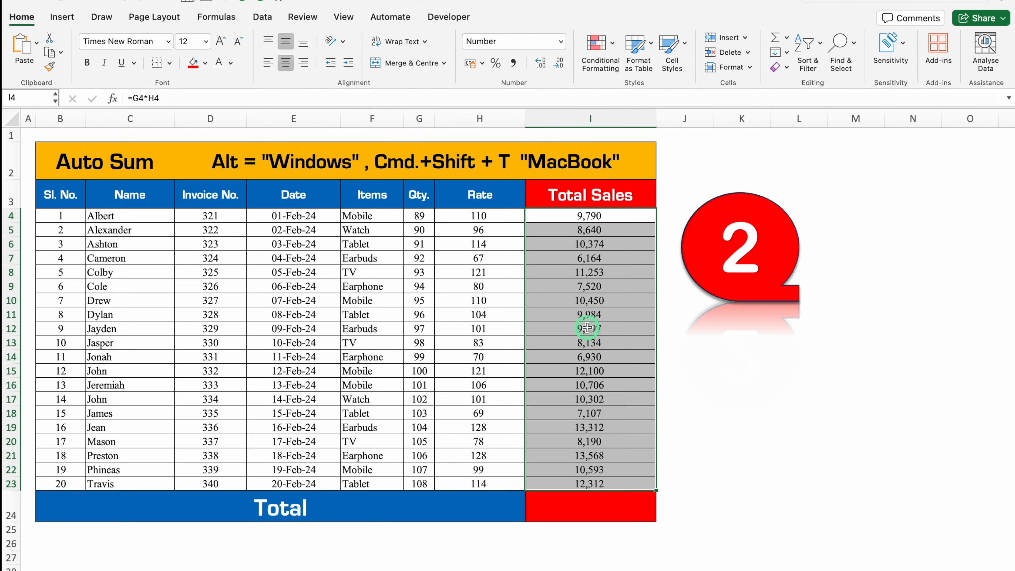
{"action": "left_click", "coordinate": [591, 507]}
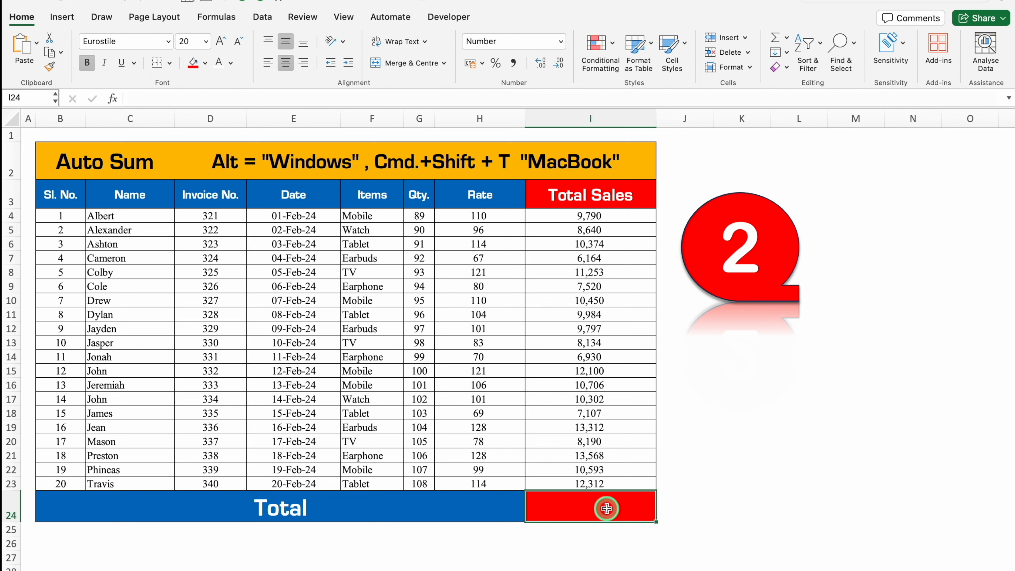
{"action": "key", "text": "super+shift+t"}
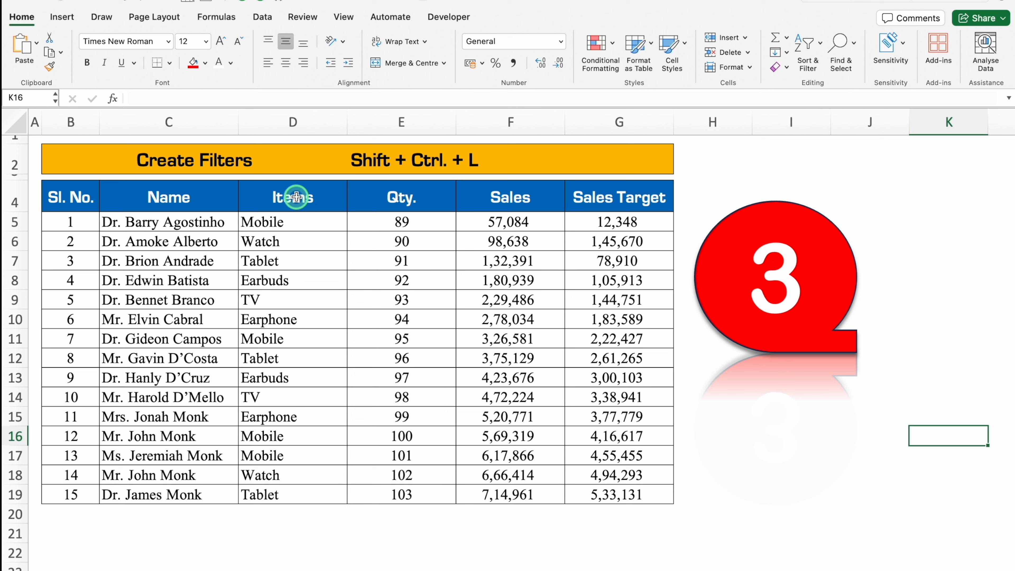
On the Create Filters sheet, filter-enable the Items column D4:D19, then replace that with filters on the Name and Items columns C4:D19.
{"action": "left_click_drag", "start_coordinate": [296, 197], "coordinate": [306, 495]}
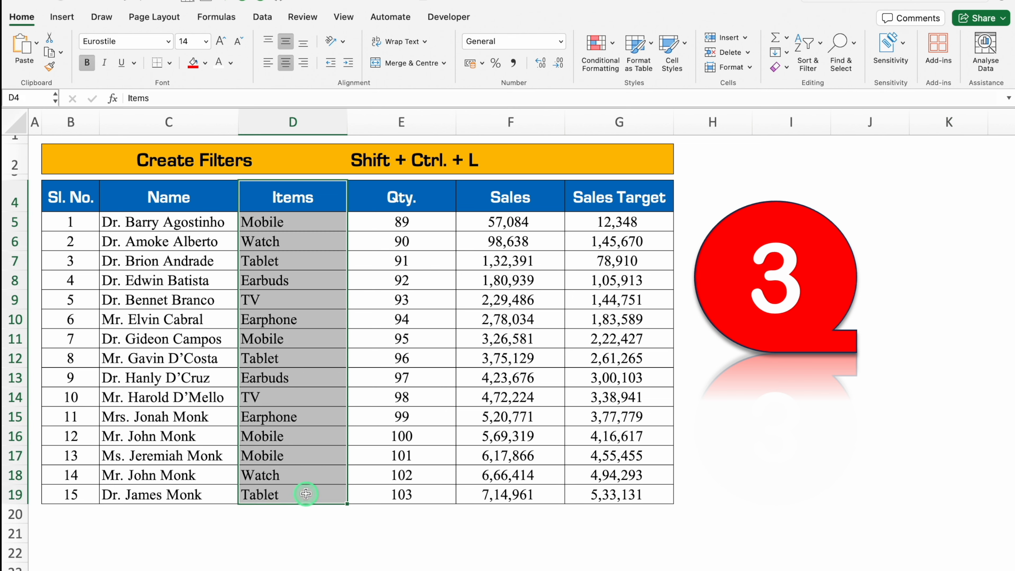
{"action": "key", "text": "ctrl+shift+l"}
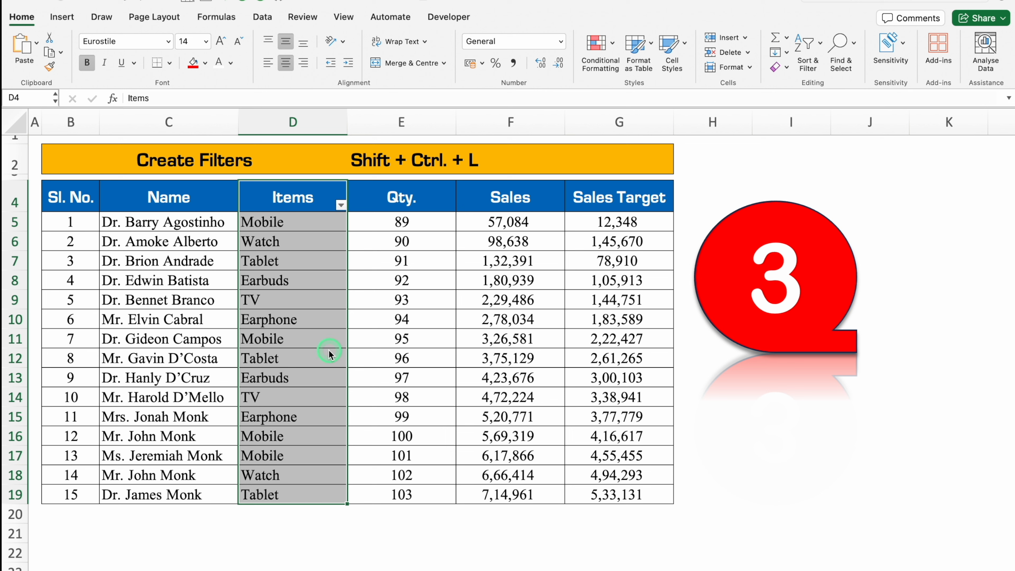
{"action": "left_click_drag", "start_coordinate": [176, 201], "coordinate": [275, 496]}
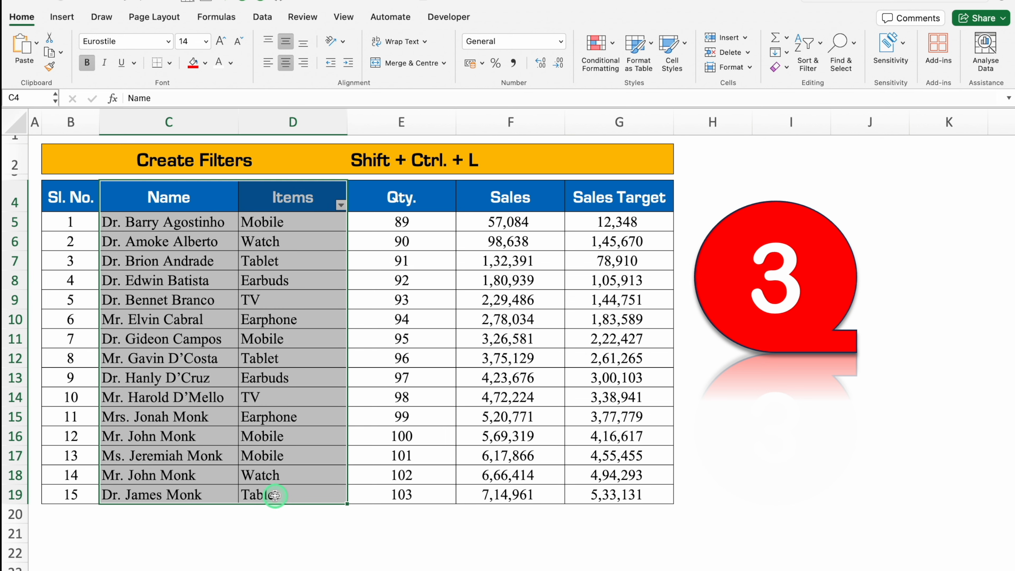
{"action": "key", "text": "ctrl+shift+l"}
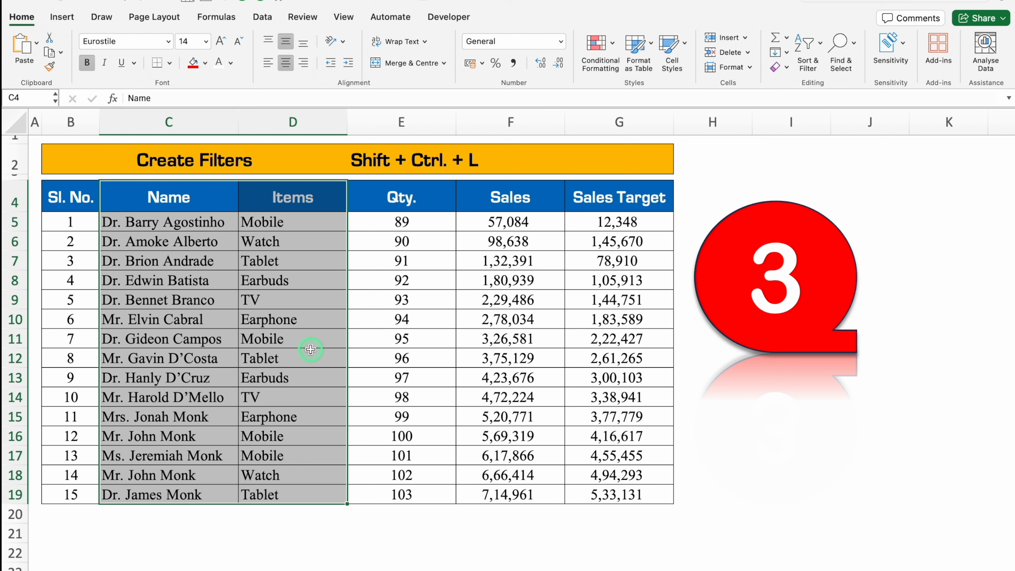
{"action": "key", "text": "ctrl+shift+l"}
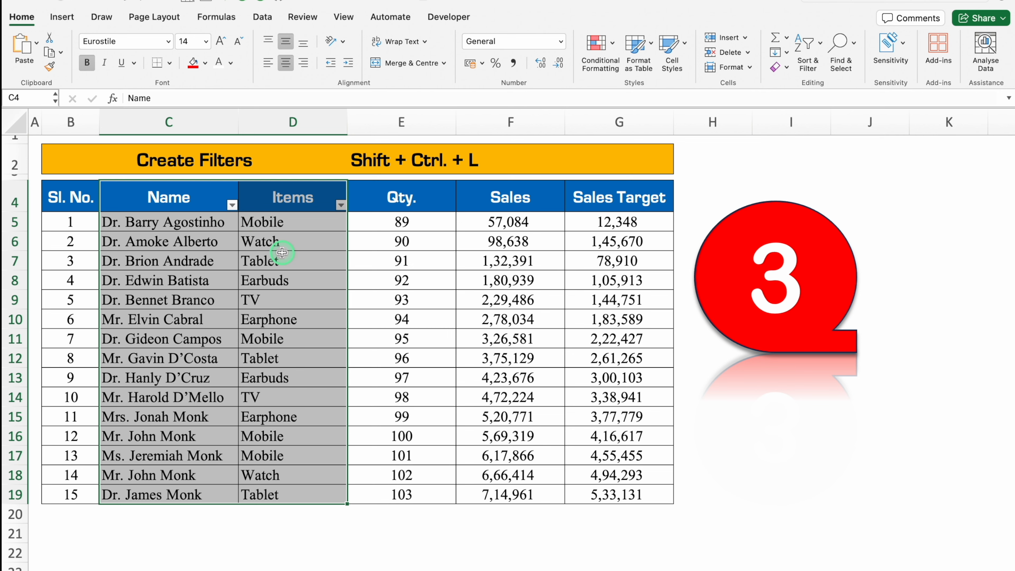
Replace the two-column filters with filters on every column of the data range B4:G19.
{"action": "key", "text": "Left"}
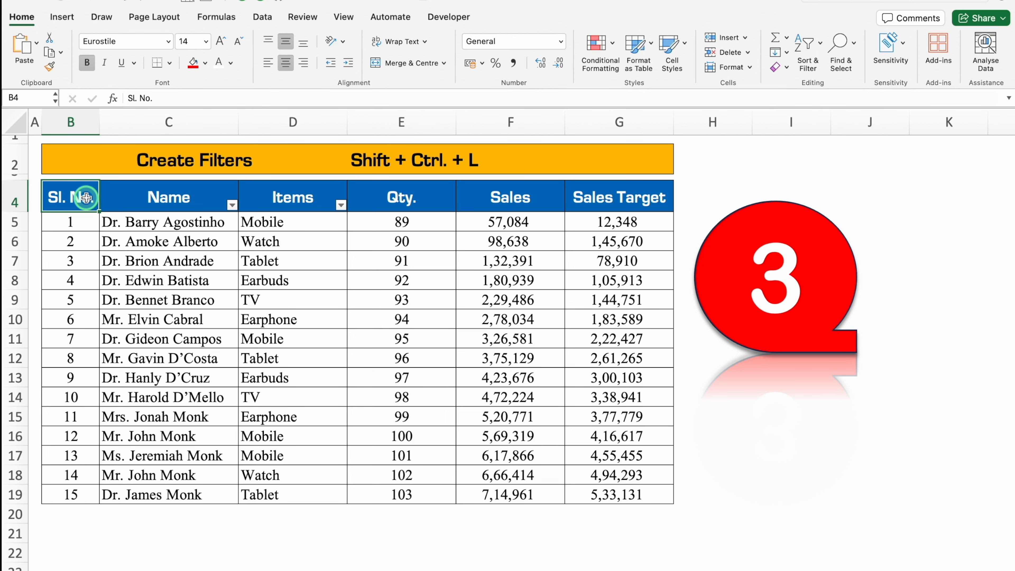
{"action": "key", "text": "ctrl+a"}
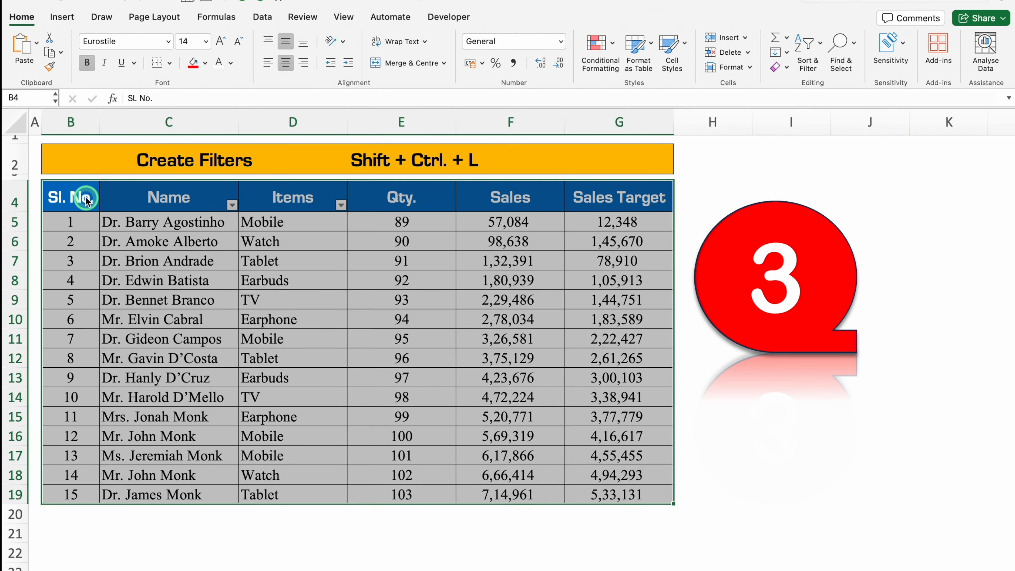
{"action": "key", "text": "ctrl+shift+l"}
{"action": "key", "text": "ctrl+shift+l"}
{"action": "left_click", "coordinate": [264, 241]}
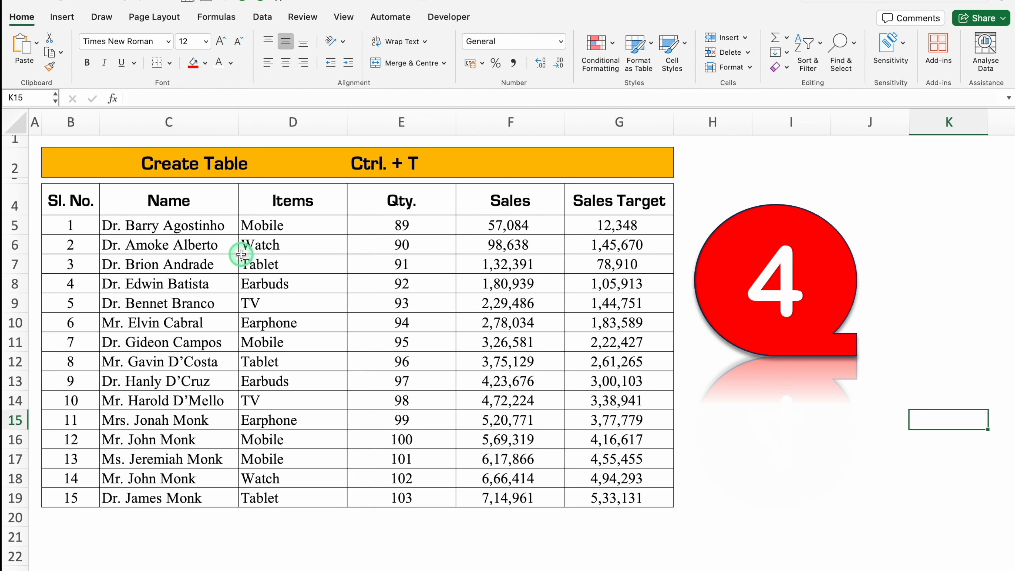
On the Create Table sheet, convert the range B4:G19 into a table with headers.
{"action": "left_click", "coordinate": [191, 228]}
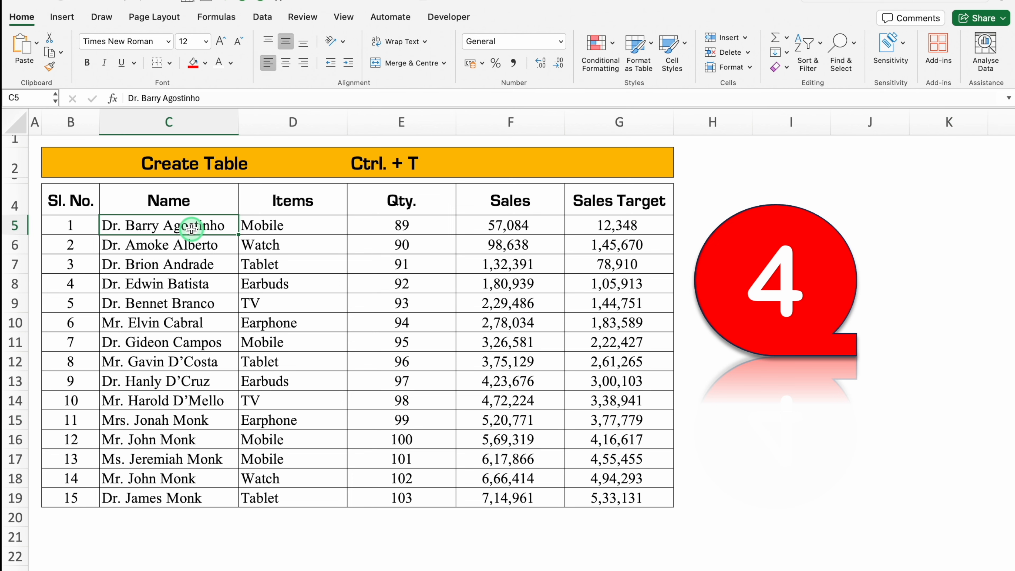
{"action": "key", "text": "ctrl+a"}
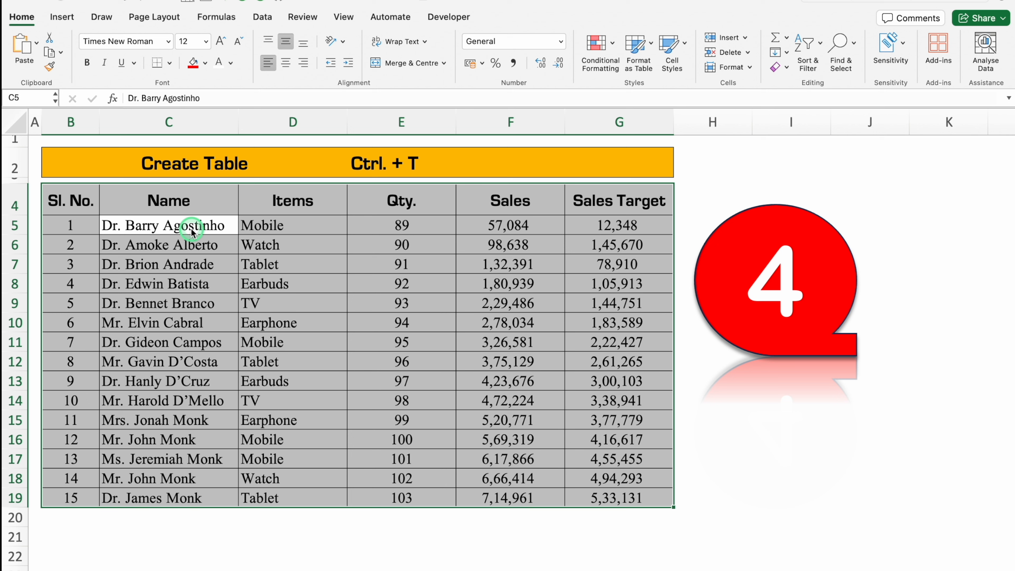
{"action": "key", "text": "ctrl+t"}
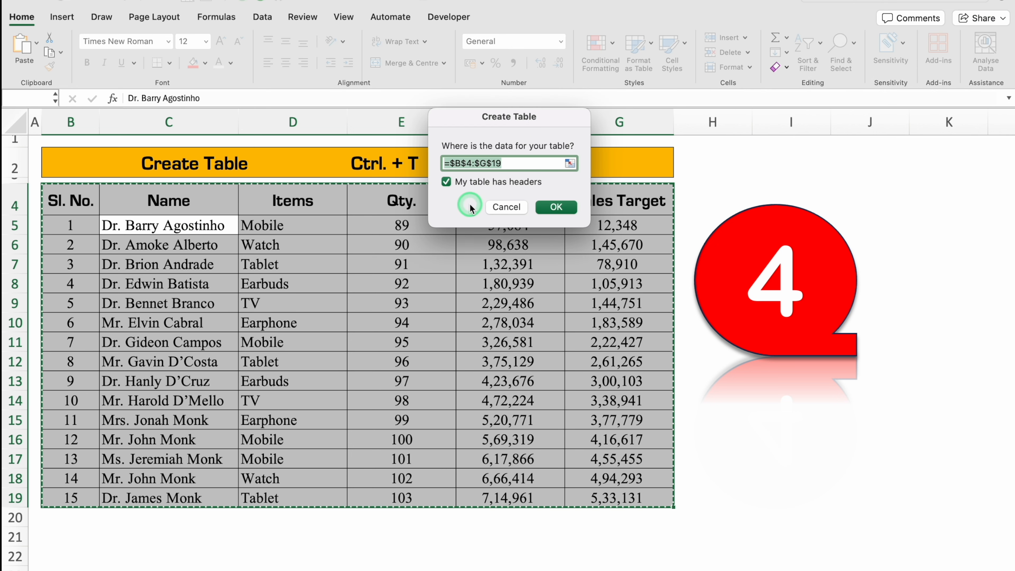
{"action": "left_click", "coordinate": [552, 204]}
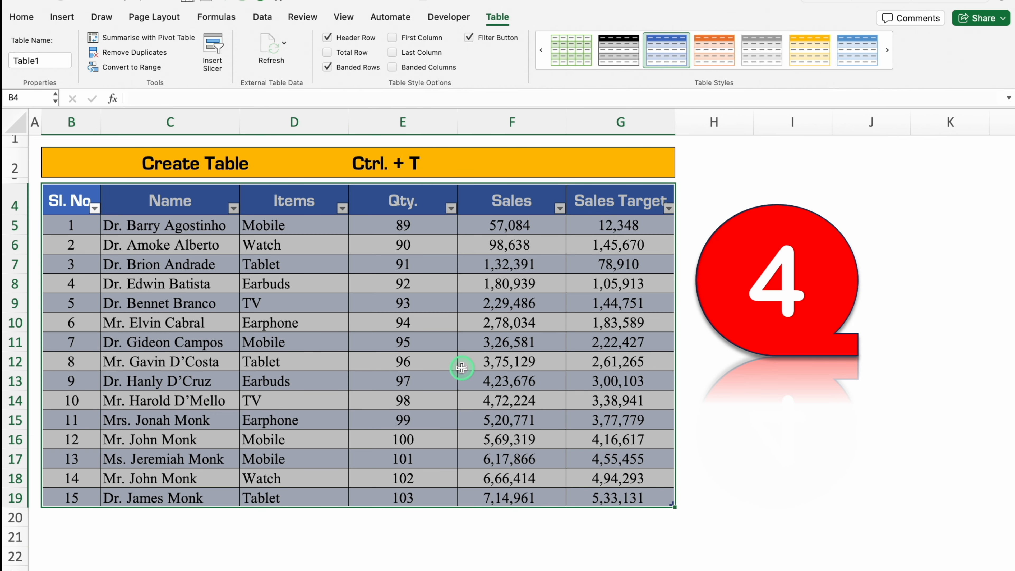
Apply the light orange banded table style with gridlines and turn off the table's filter buttons.
{"action": "mouse_move", "coordinate": [655, 62]}
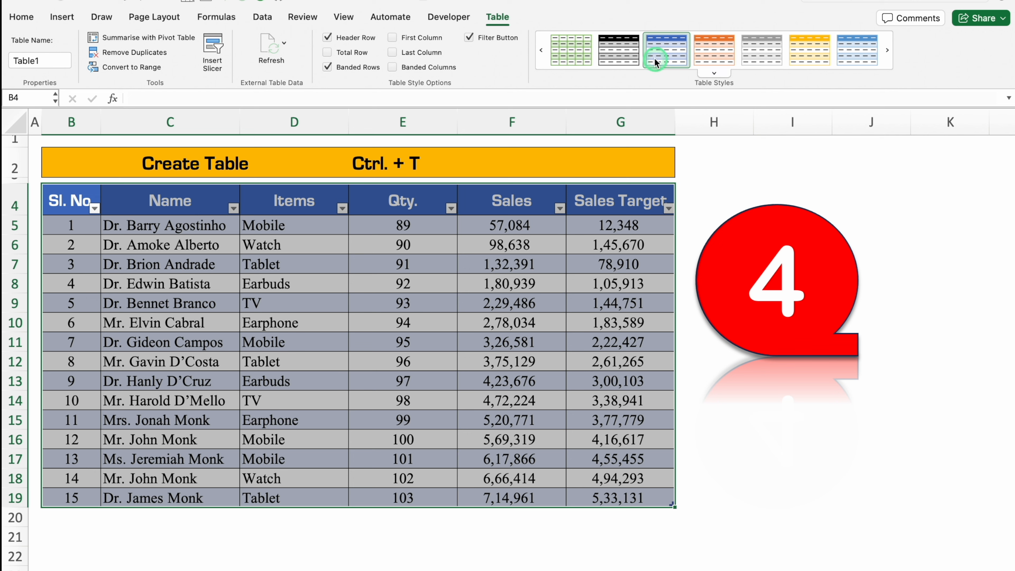
{"action": "left_click", "coordinate": [715, 73]}
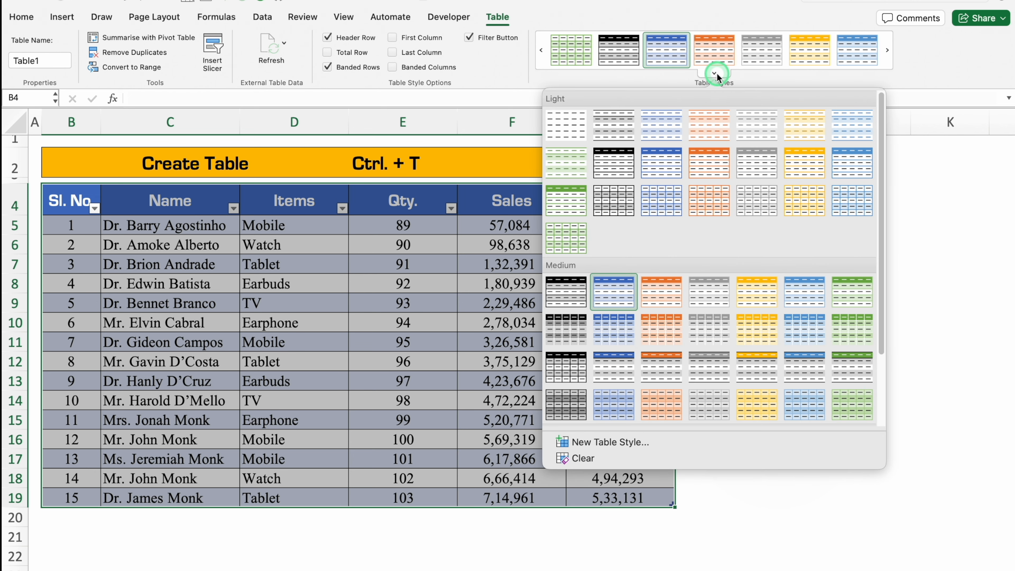
{"action": "left_click", "coordinate": [572, 195]}
{"action": "left_click", "coordinate": [715, 50]}
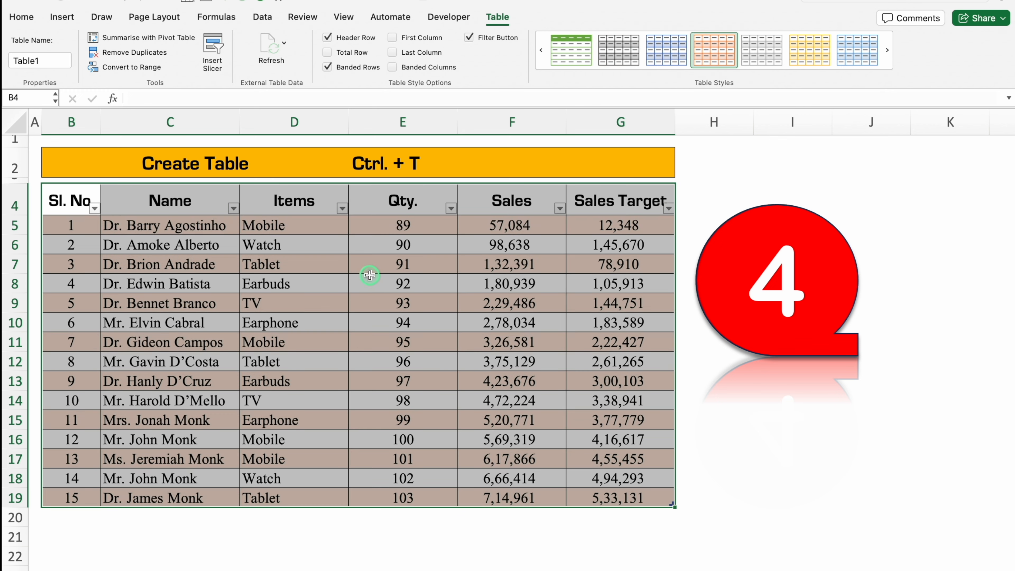
{"action": "left_click", "coordinate": [370, 280]}
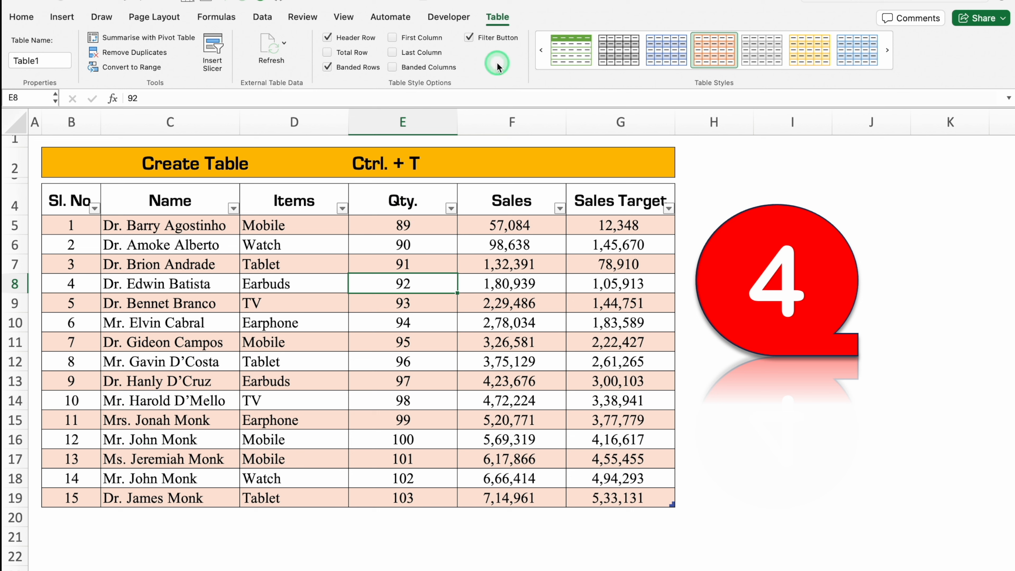
{"action": "left_click", "coordinate": [469, 39]}
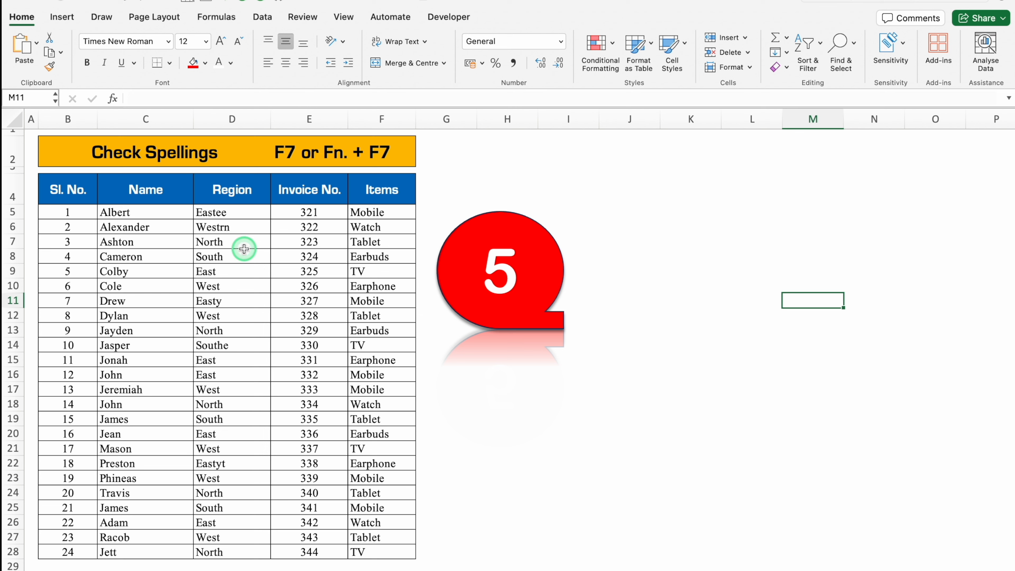
On the Check Spellings sheet, run the spelling check on the whole data range B4:F28.
{"action": "left_click", "coordinate": [243, 213]}
{"action": "left_click", "coordinate": [246, 227]}
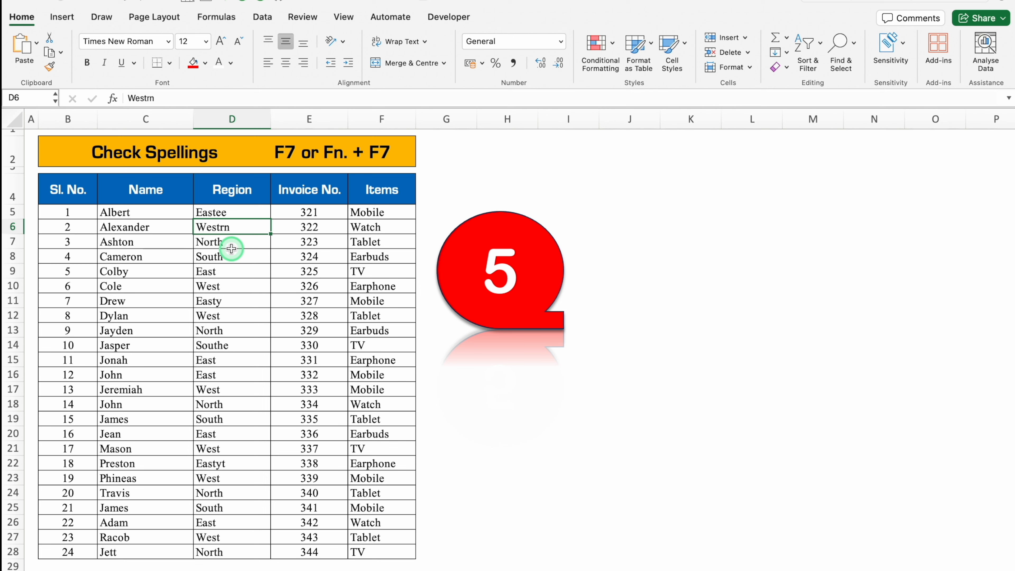
{"action": "key", "text": "ctrl+a"}
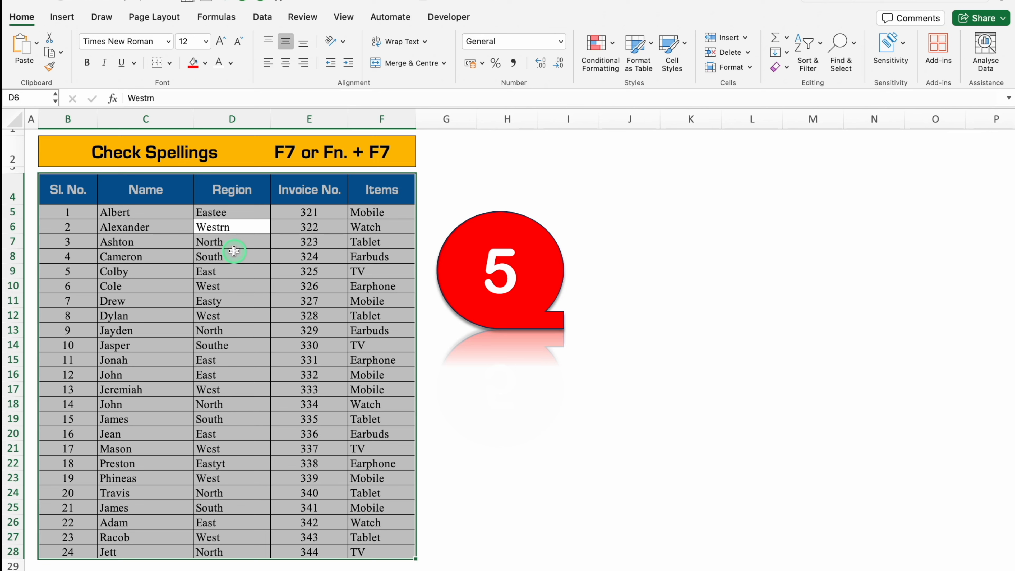
{"action": "key", "text": "F7"}
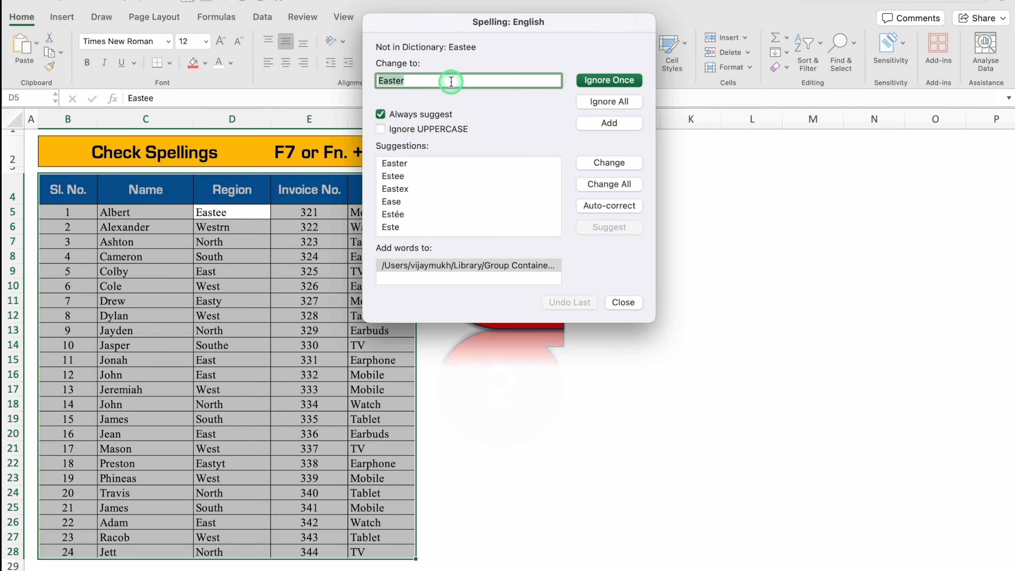
Correct the misspelled region in D5 to East.
{"action": "left_click", "coordinate": [434, 81]}
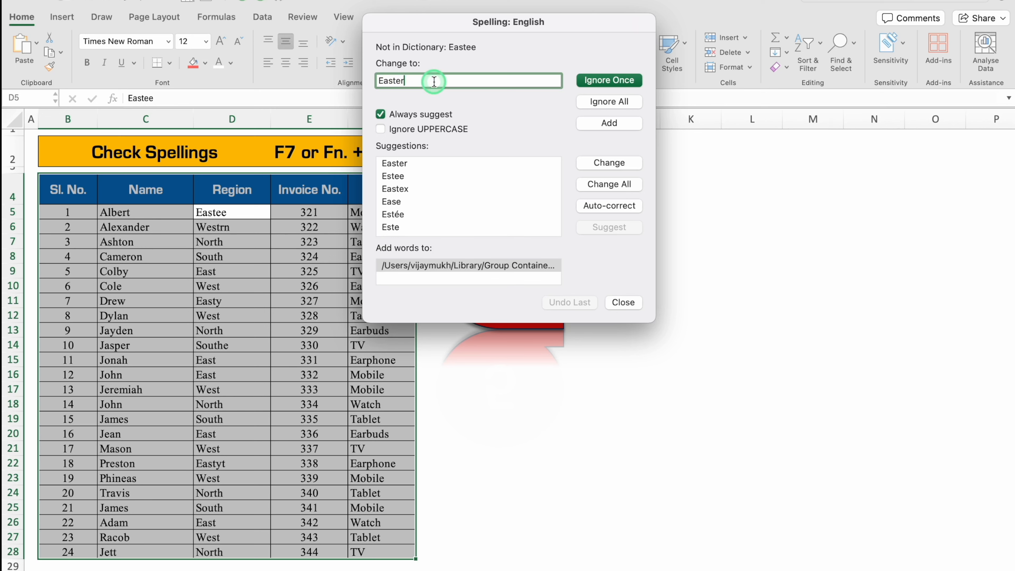
{"action": "key", "text": "BackSpace"}
{"action": "key", "text": "BackSpace"}
{"action": "left_click", "coordinate": [610, 164]}
Correct the misspelled region in D6 to West.
{"action": "left_click", "coordinate": [438, 81]}
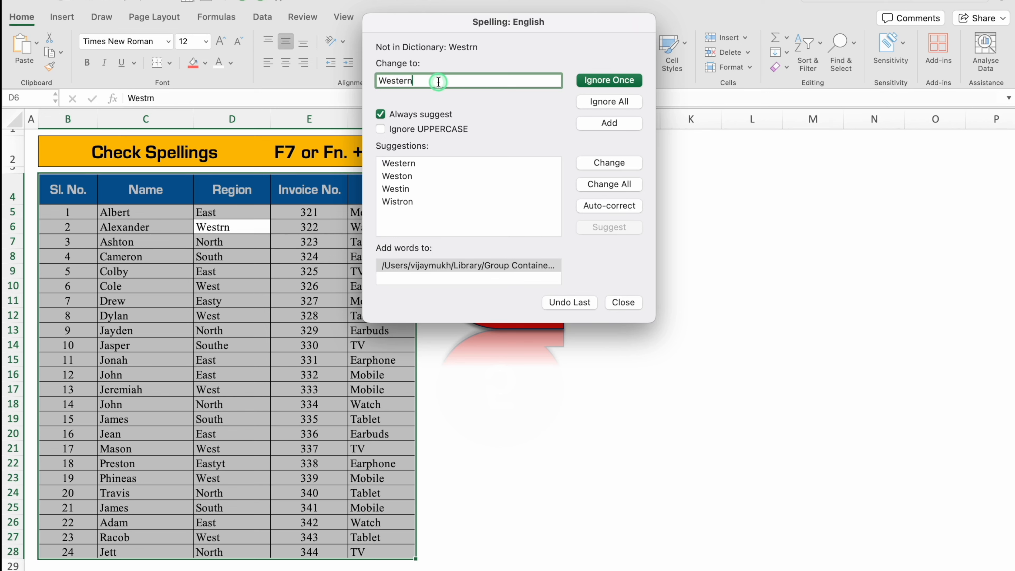
{"action": "key", "text": "BackSpace"}
{"action": "key", "text": "BackSpace"}
{"action": "key", "text": "BackSpace"}
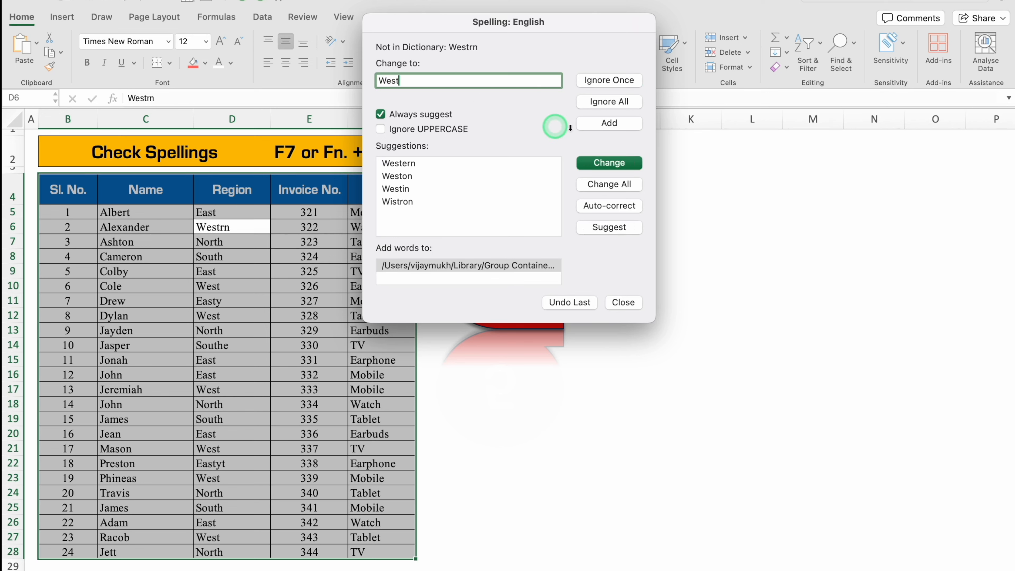
{"action": "left_click", "coordinate": [619, 163]}
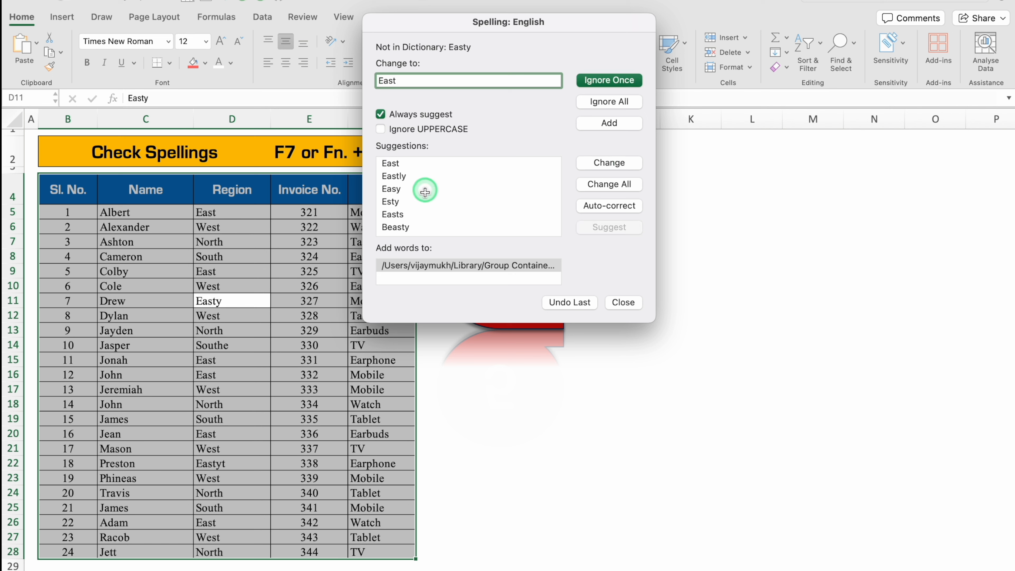
Correct the misspelled regions in D11 and D22 to East and in D14 to South, and finish the spelling check.
{"action": "left_click", "coordinate": [391, 164]}
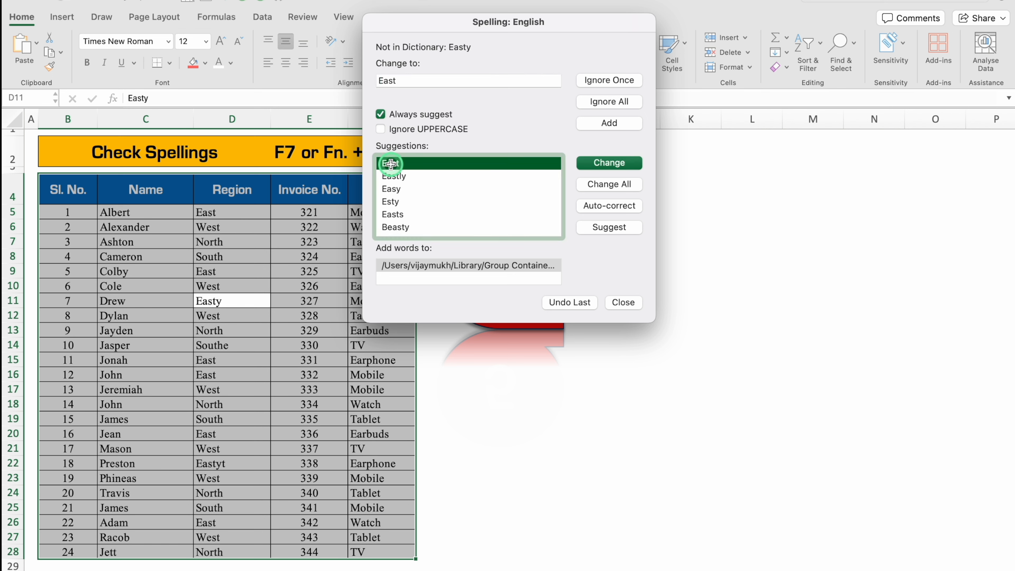
{"action": "left_click", "coordinate": [608, 163]}
{"action": "left_click", "coordinate": [417, 189]}
{"action": "left_click", "coordinate": [608, 162]}
{"action": "left_click", "coordinate": [424, 205]}
{"action": "left_click", "coordinate": [608, 162]}
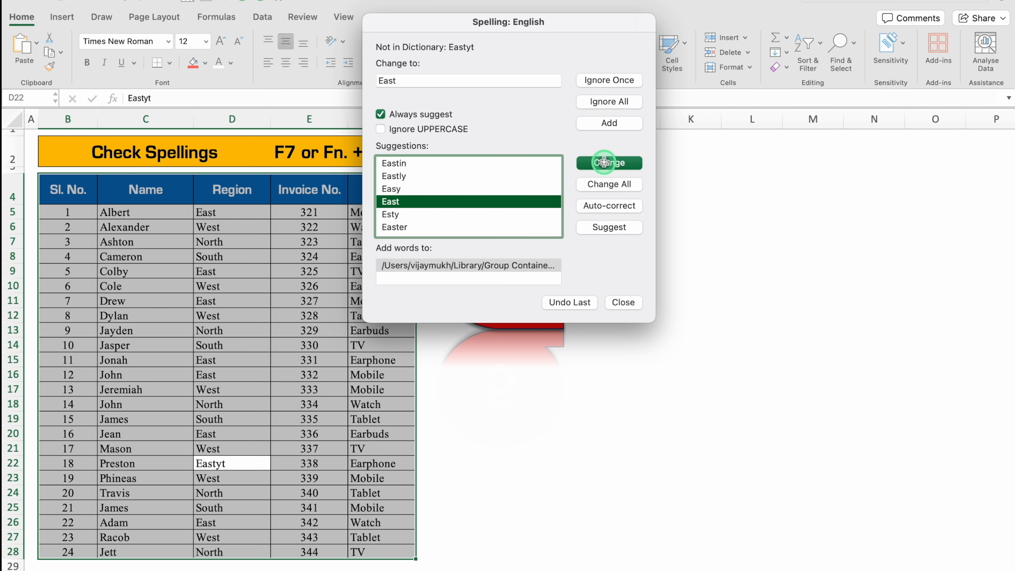
{"action": "left_click", "coordinate": [508, 224]}
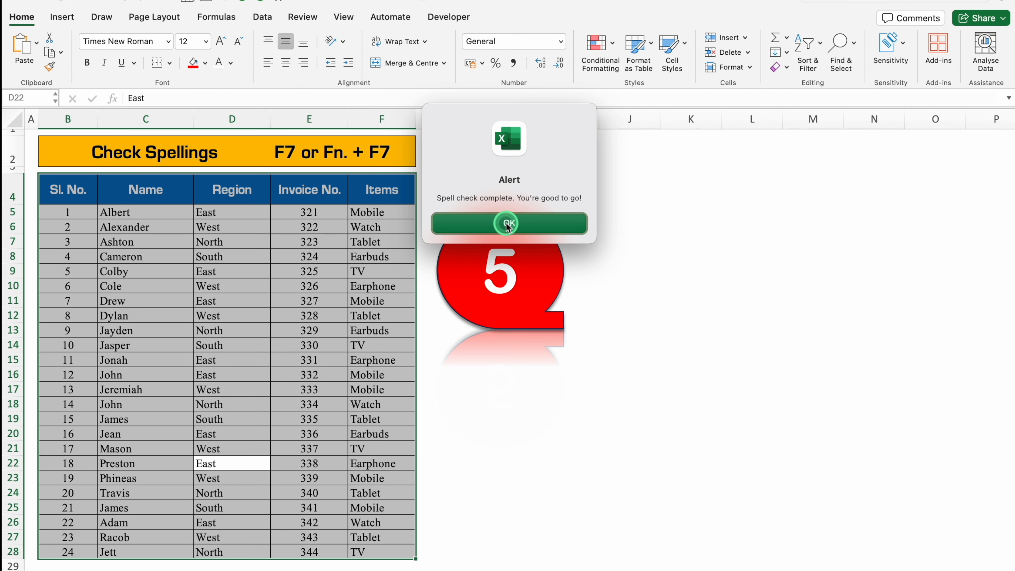
{"action": "left_click", "coordinate": [210, 344]}
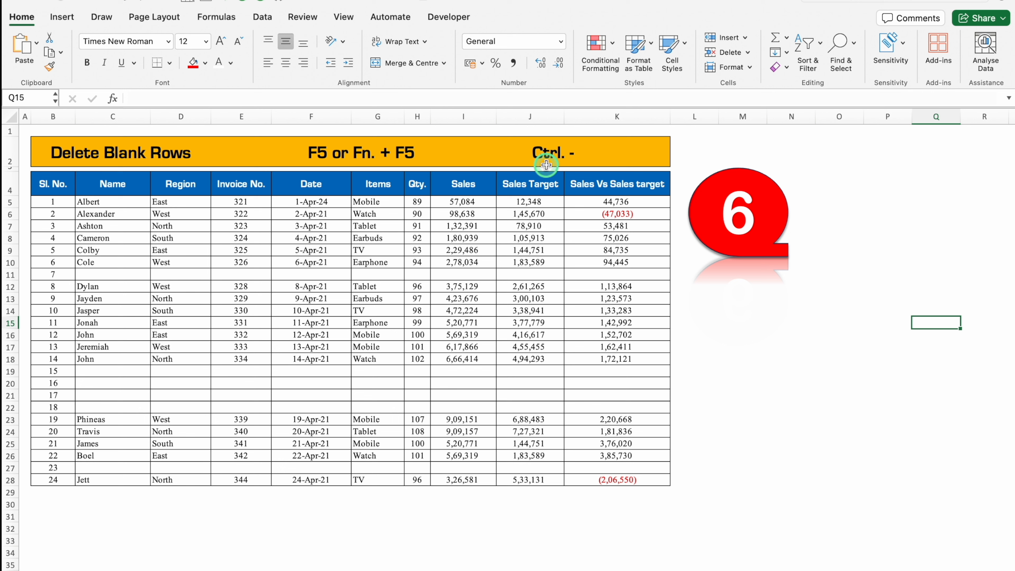
On the Delete Blank Rows sheet, select the blank cells in B4:K28 with Go To Special and delete their entire rows.
{"action": "left_click", "coordinate": [122, 240]}
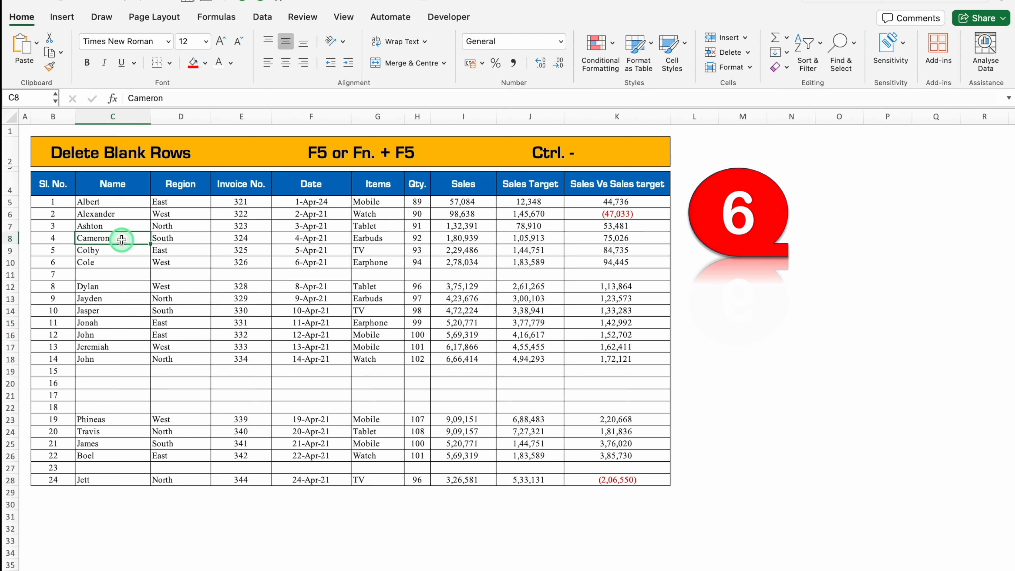
{"action": "key", "text": "ctrl+a"}
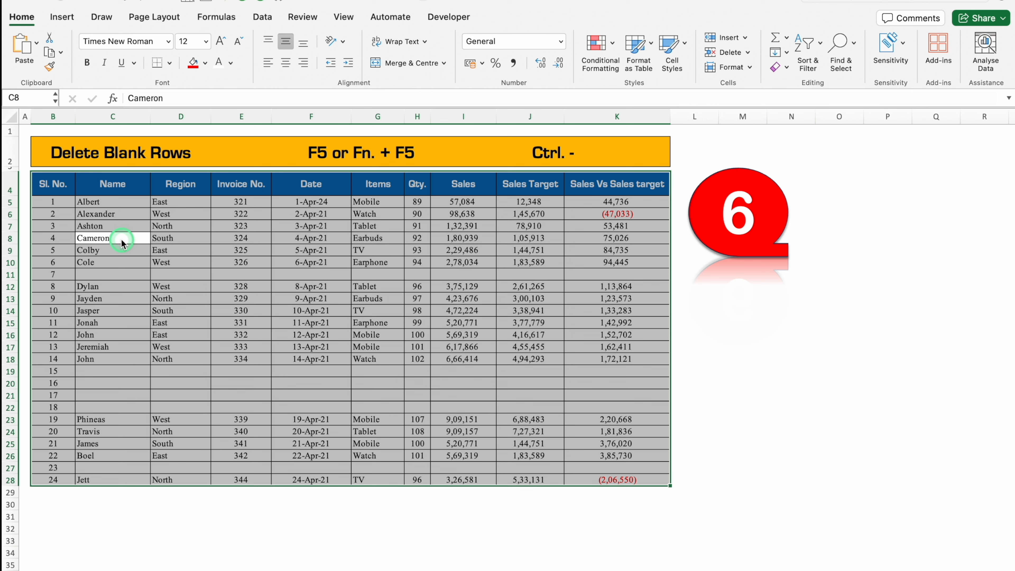
{"action": "key", "text": "F5"}
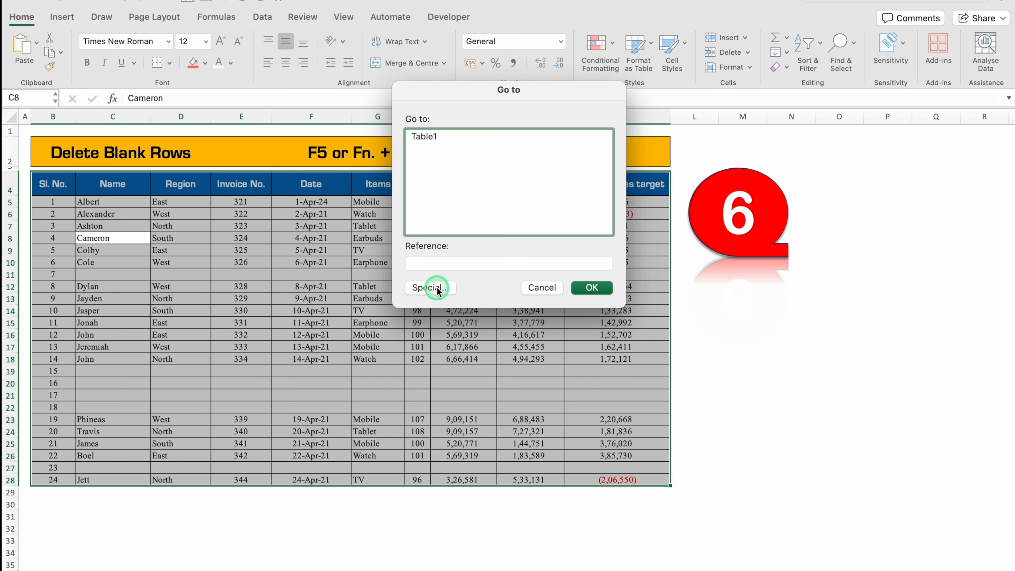
{"action": "left_click", "coordinate": [454, 296]}
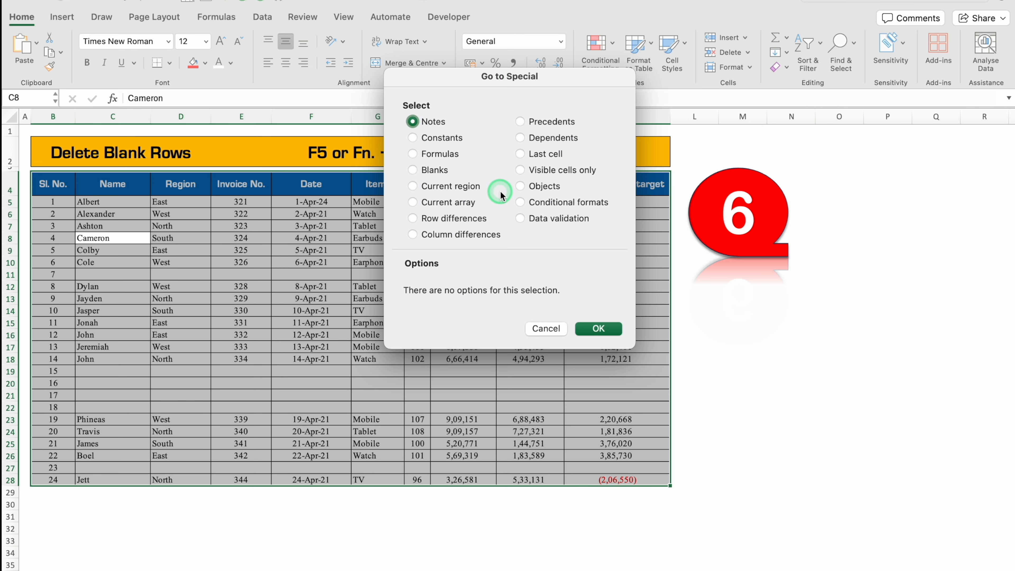
{"action": "left_click", "coordinate": [413, 170]}
{"action": "left_click", "coordinate": [599, 329]}
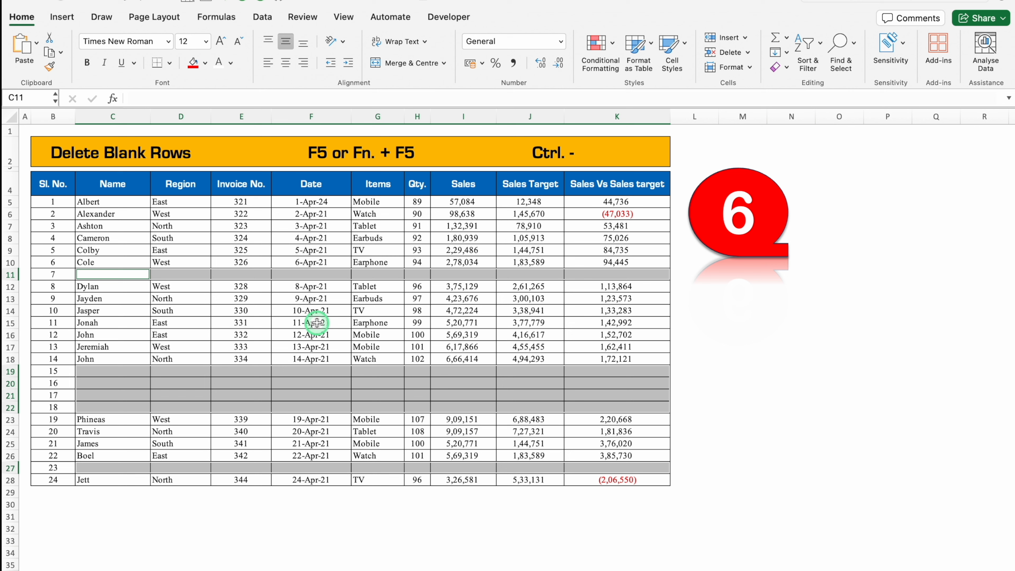
{"action": "key", "text": "ctrl+minus"}
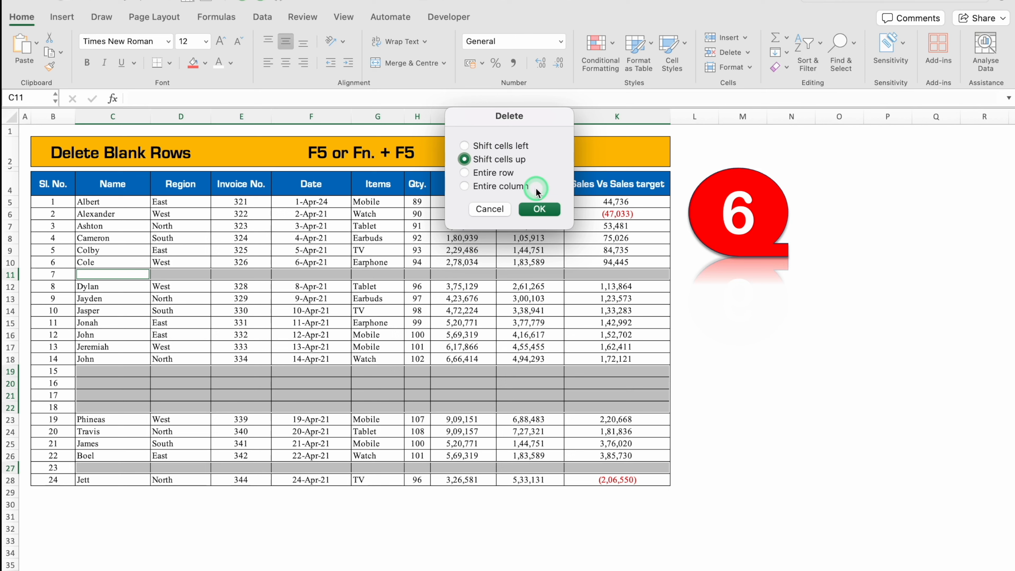
{"action": "left_click", "coordinate": [465, 173]}
{"action": "left_click", "coordinate": [540, 210]}
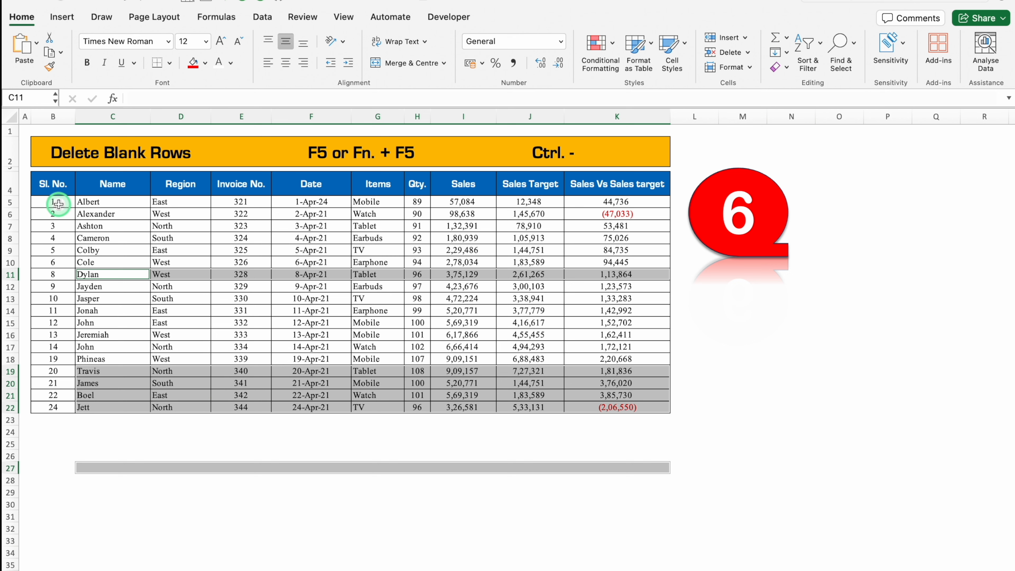
Renumber the Sl. No. column from B5 down to B22 as a consecutive series starting at 1.
{"action": "left_click", "coordinate": [74, 206]}
{"action": "double_click", "coordinate": [73, 206]}
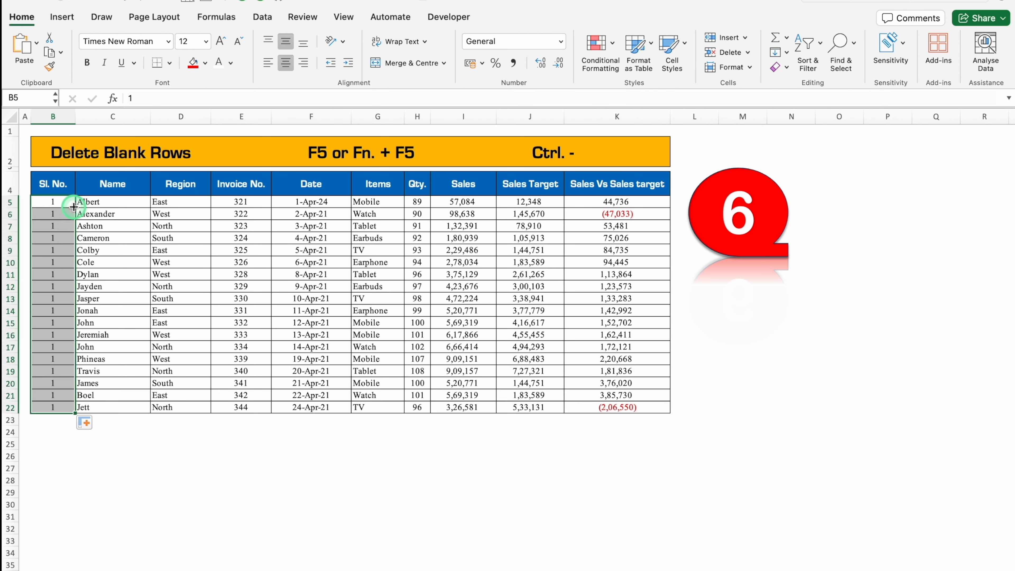
{"action": "left_click", "coordinate": [86, 423]}
{"action": "left_click", "coordinate": [121, 461]}
{"action": "left_click", "coordinate": [182, 447]}
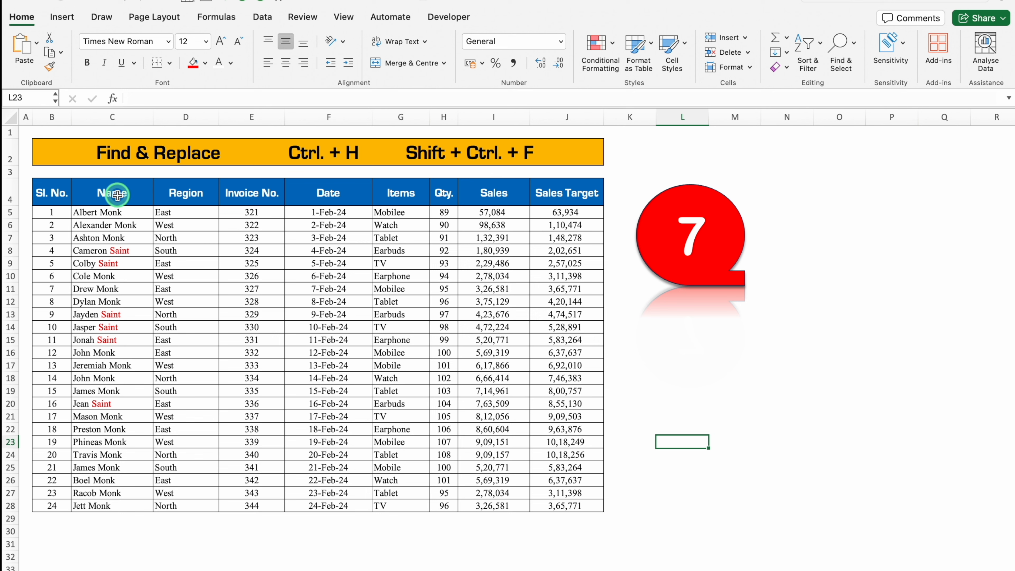
On the Find & Replace sheet, select the names in C5:C28 and replace every Saint with Monk.
{"action": "left_click", "coordinate": [133, 215]}
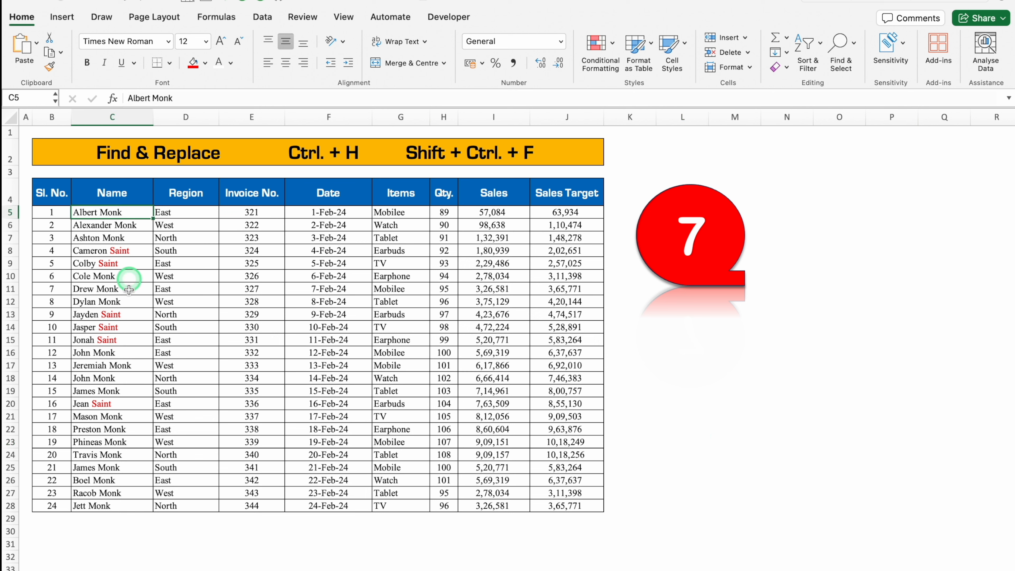
{"action": "left_click", "coordinate": [138, 254]}
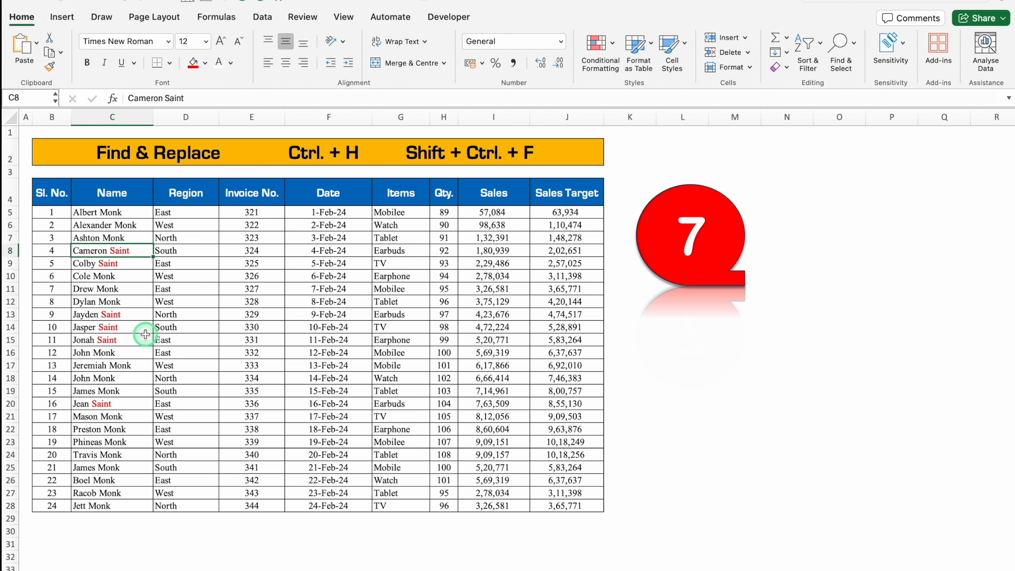
{"action": "left_click_drag", "start_coordinate": [119, 212], "coordinate": [118, 503]}
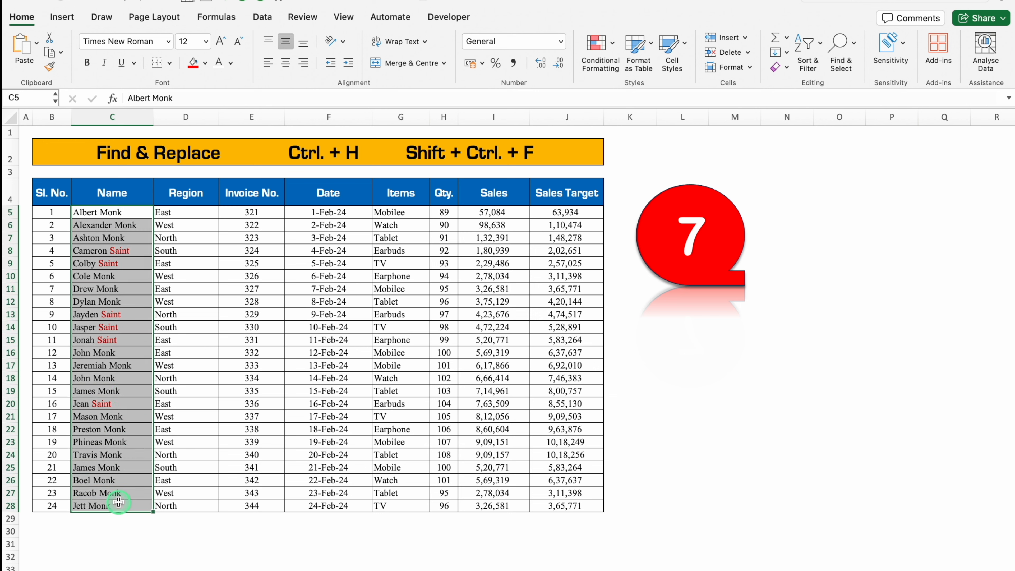
{"action": "key", "text": "ctrl+shift+f"}
{"action": "left_click", "coordinate": [428, 167]}
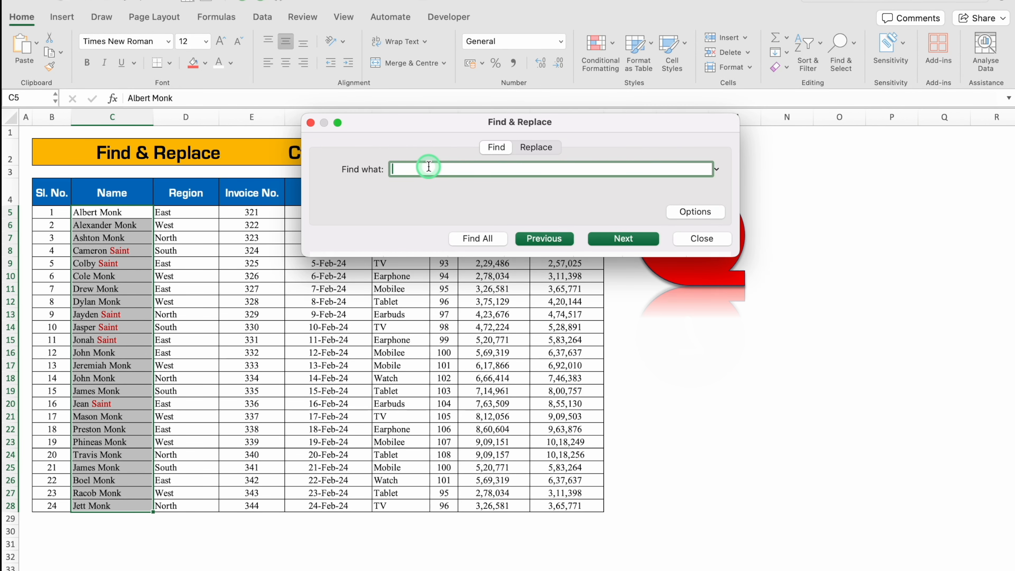
{"action": "type", "text": "Saint"}
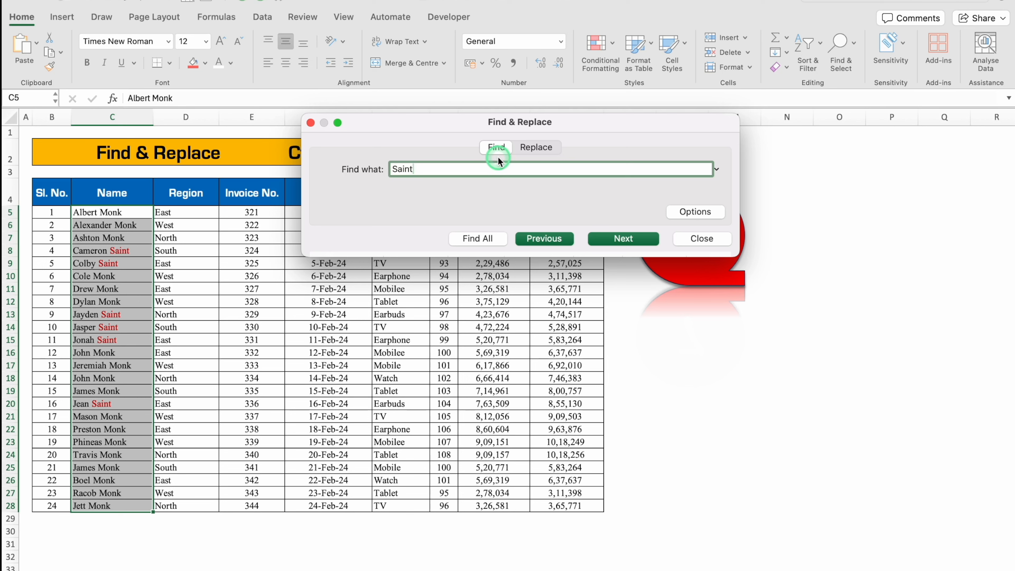
{"action": "left_click", "coordinate": [543, 148]}
{"action": "left_click", "coordinate": [438, 187]}
{"action": "type", "text": "Monk"}
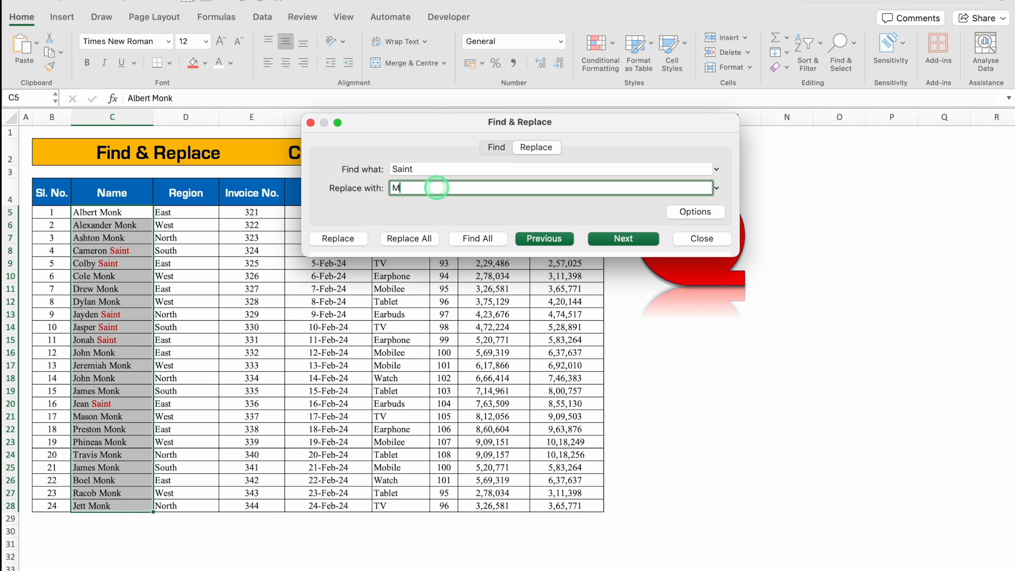
{"action": "left_click", "coordinate": [420, 241]}
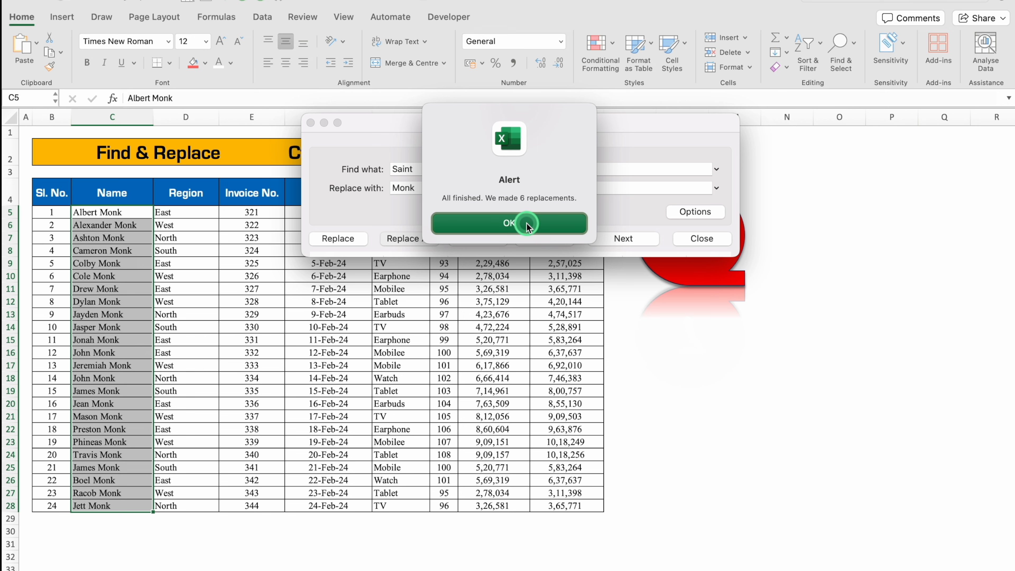
{"action": "left_click", "coordinate": [527, 227]}
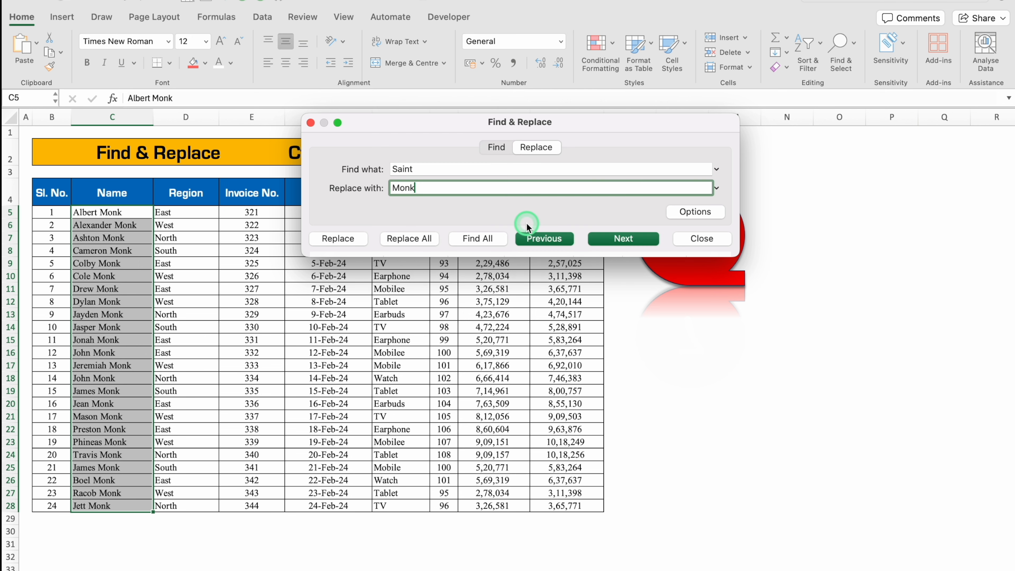
{"action": "left_click", "coordinate": [702, 238]}
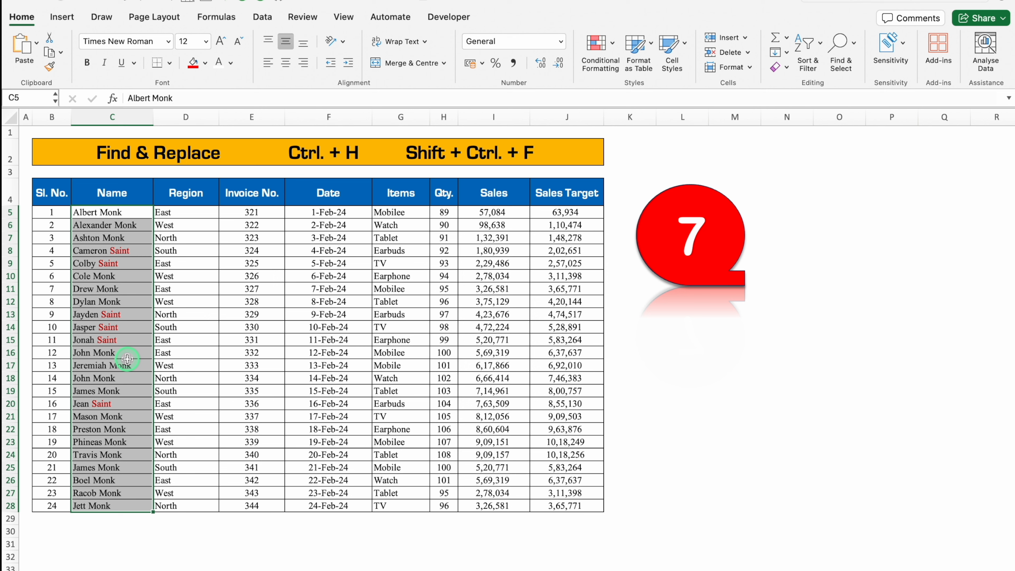
Run Replace All again on the selected names, changing Saint to Monk, and close the Find & Replace dialog.
{"action": "key", "text": "ctrl+h"}
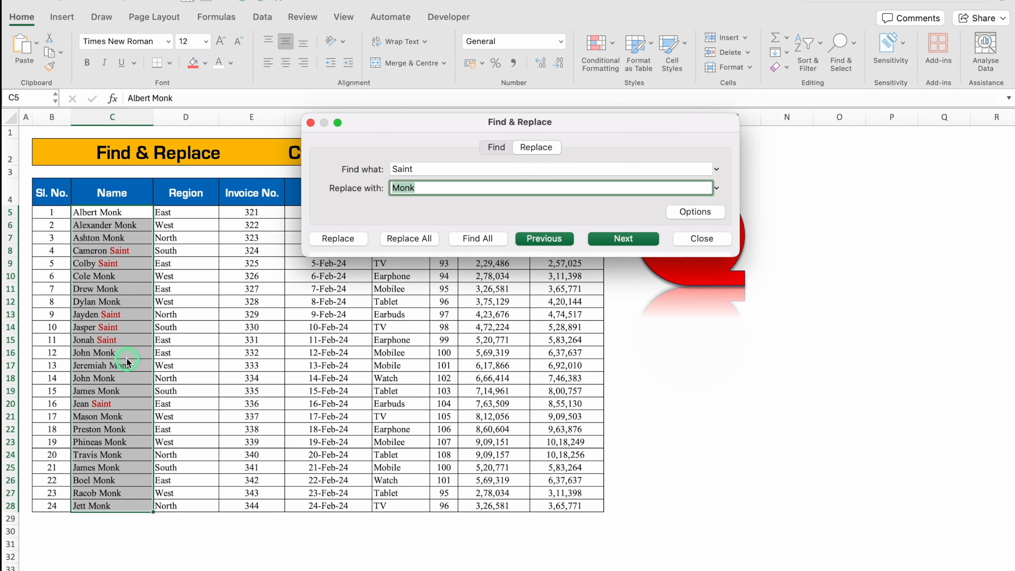
{"action": "left_click", "coordinate": [438, 170]}
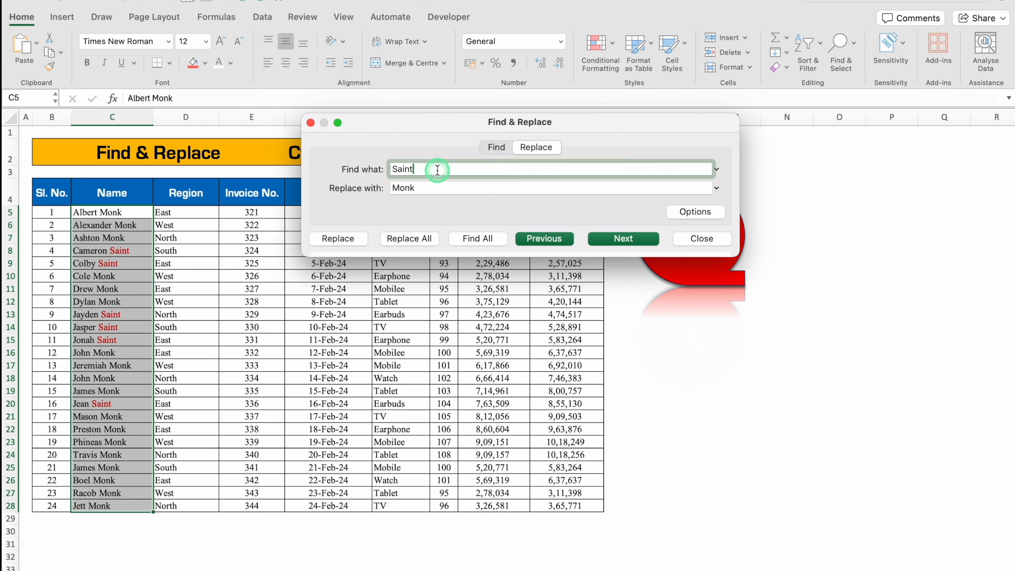
{"action": "left_click", "coordinate": [438, 186]}
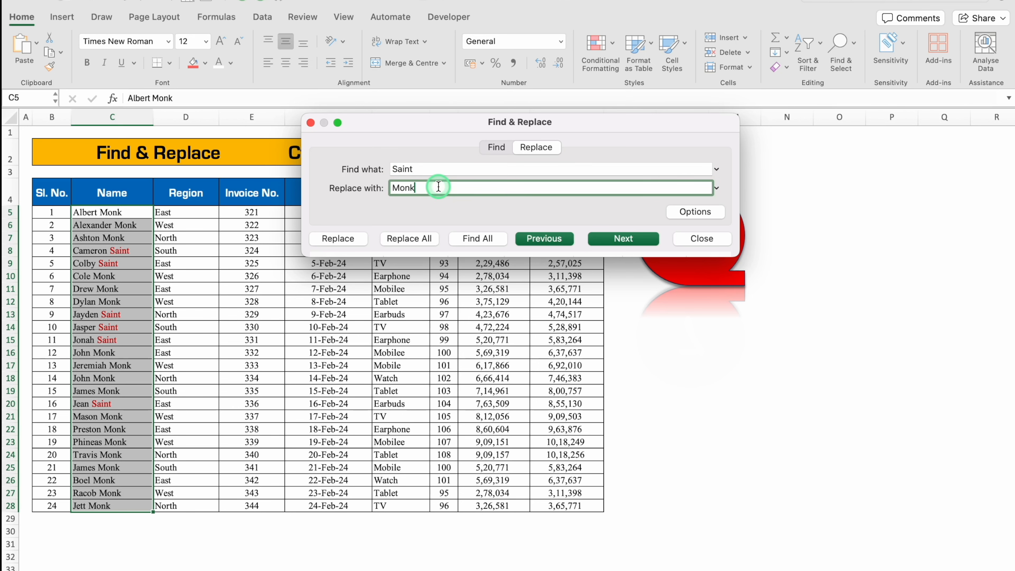
{"action": "left_click", "coordinate": [405, 238]}
{"action": "left_click", "coordinate": [496, 224]}
{"action": "left_click", "coordinate": [712, 238]}
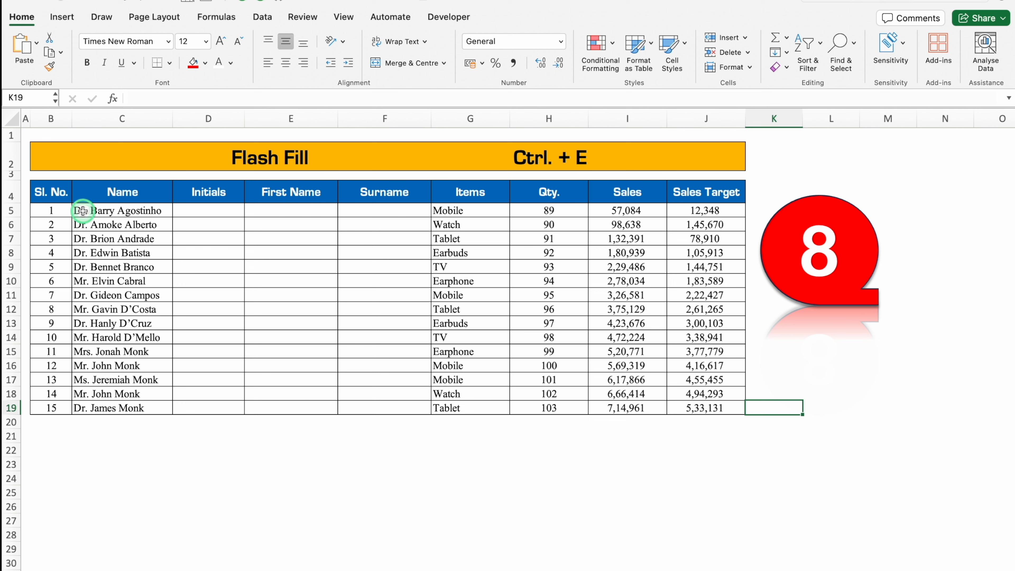
On the Flash Fill sheet, enter Dr. under Initials in D5 and the person's first name in E5.
{"action": "left_click", "coordinate": [212, 213]}
{"action": "type", "text": "Dr."}
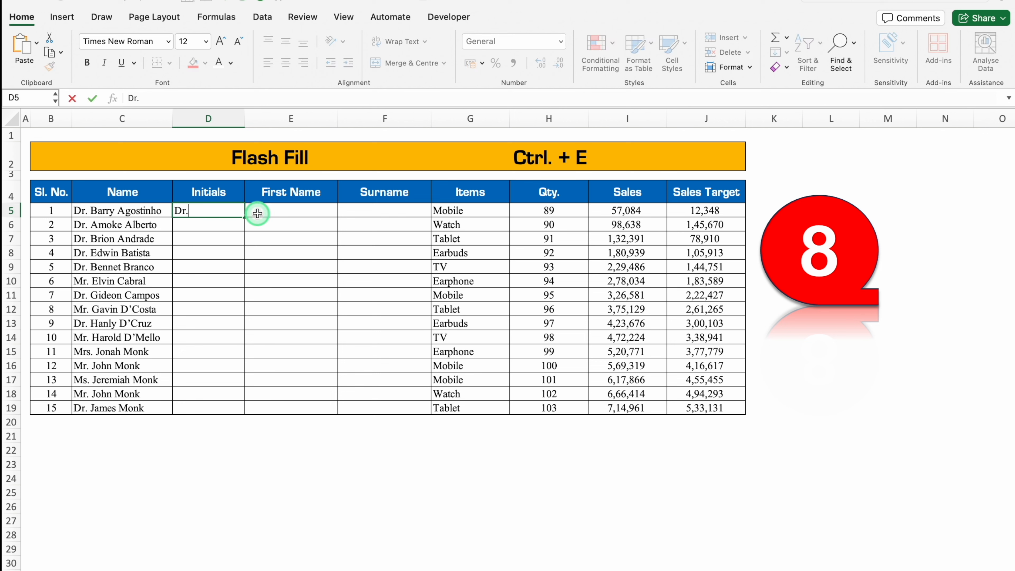
{"action": "left_click", "coordinate": [272, 212]}
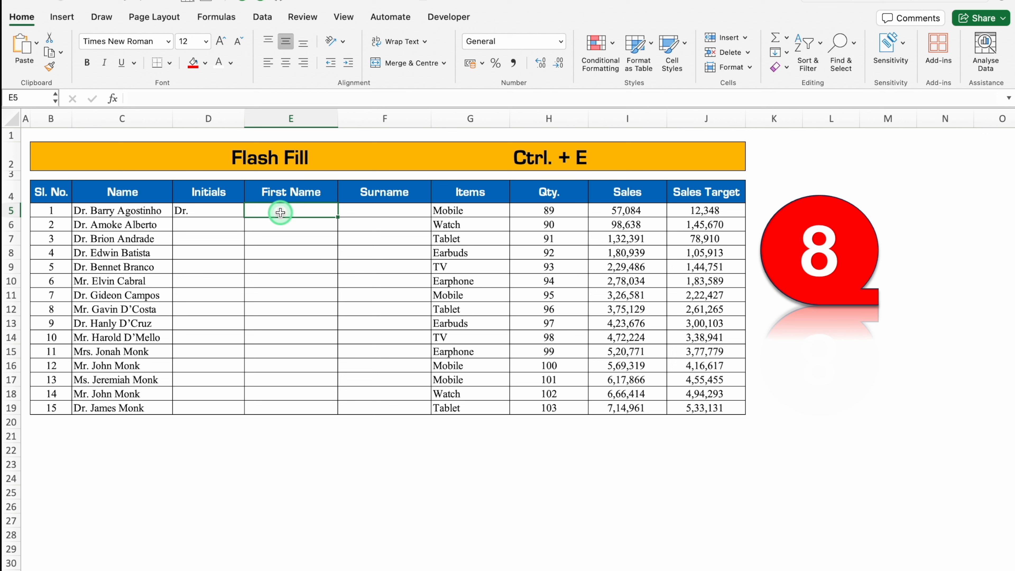
{"action": "type", "text": "Barry"}
{"action": "key", "text": "Return"}
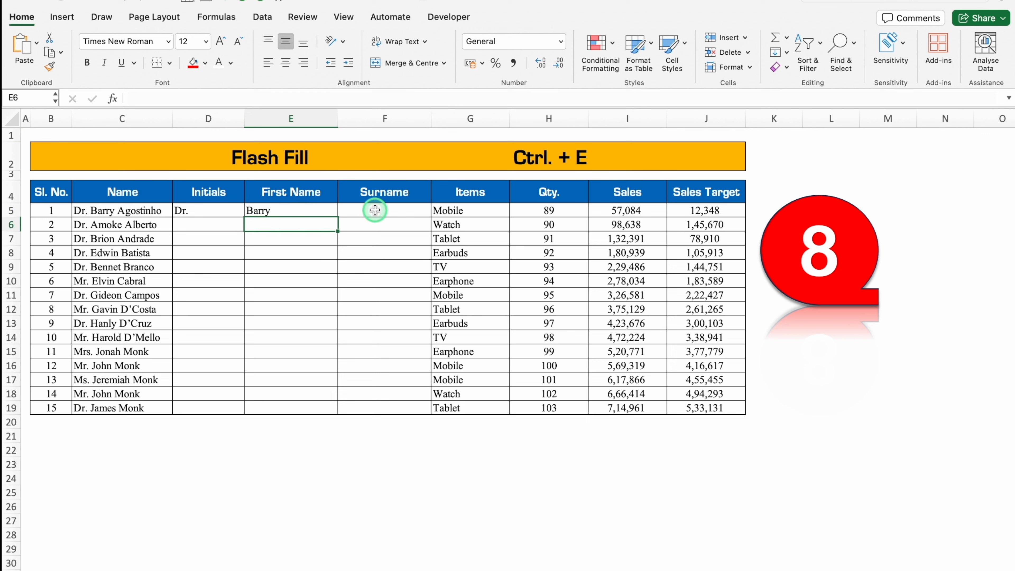
Copy the surname out of the full name in C5 into the Surname cell F5.
{"action": "left_click", "coordinate": [140, 211]}
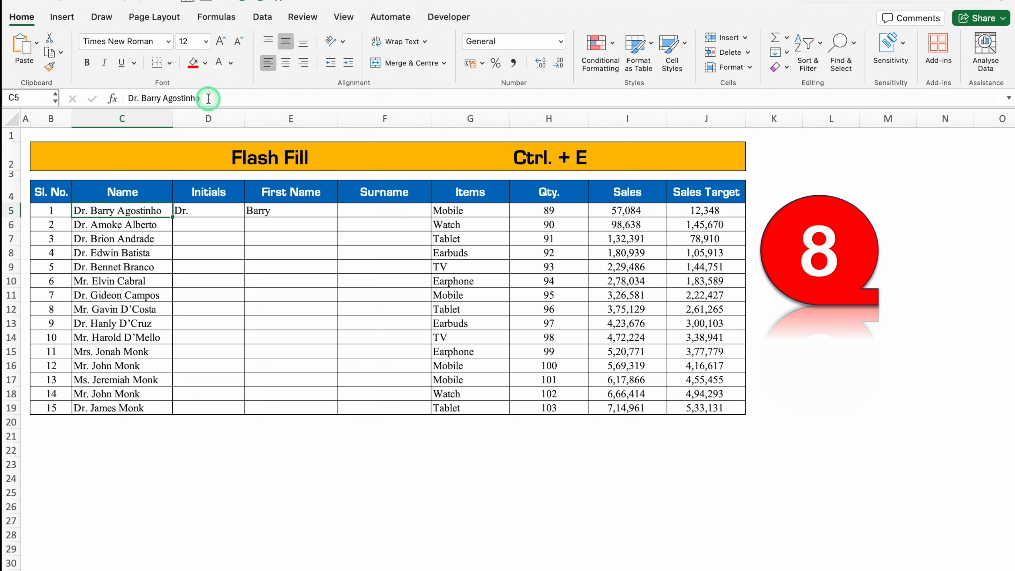
{"action": "left_click_drag", "start_coordinate": [201, 98], "coordinate": [165, 100]}
{"action": "key", "text": "super+c"}
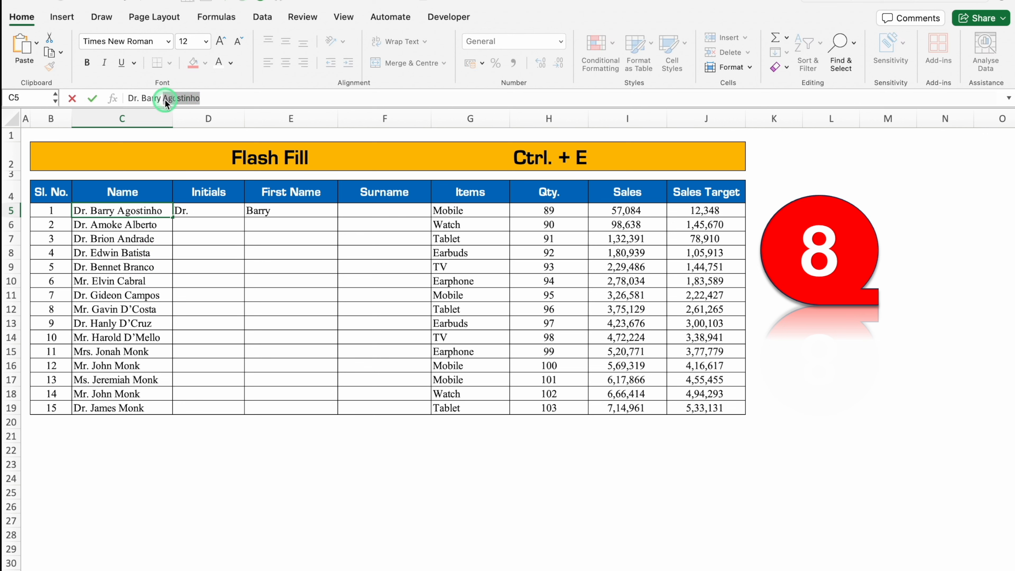
{"action": "left_click", "coordinate": [374, 209]}
{"action": "left_click", "coordinate": [282, 99]}
{"action": "key", "text": "super+v"}
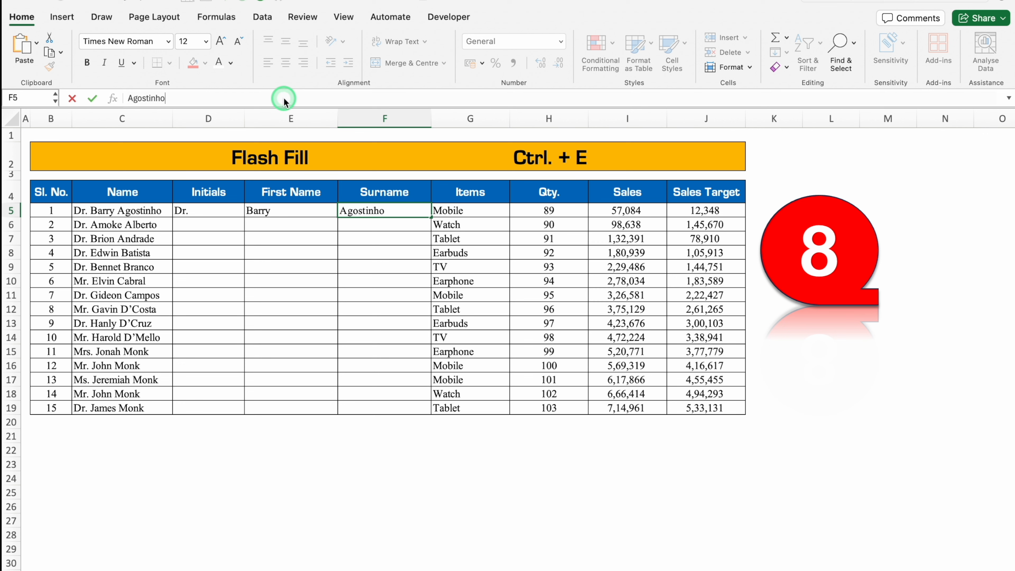
Flash Fill the Initials, First Name and Surname columns down from D6, E6 and F6 using the row 5 examples.
{"action": "key", "text": "Return"}
{"action": "left_click", "coordinate": [206, 225]}
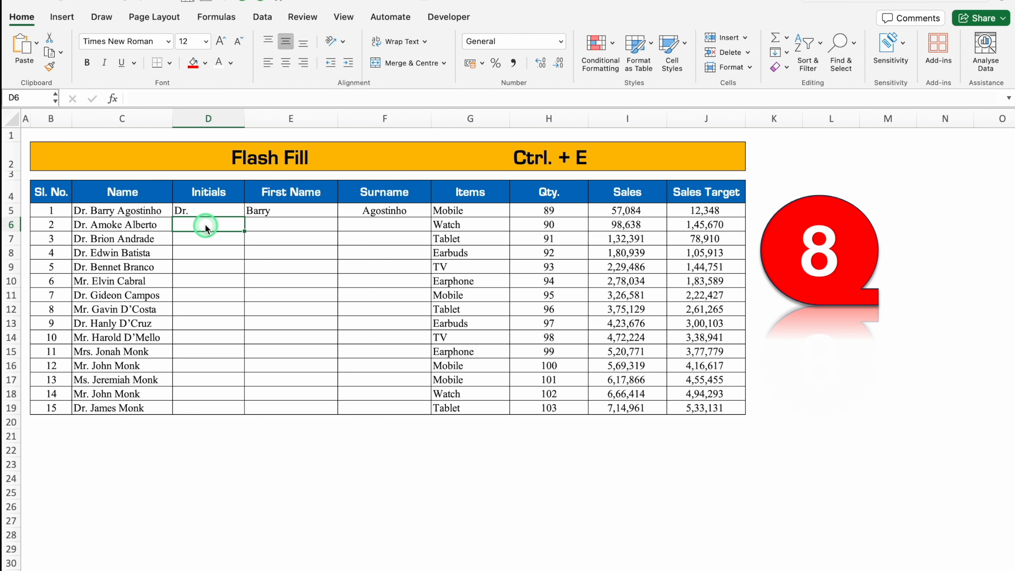
{"action": "key", "text": "ctrl+e"}
{"action": "left_click", "coordinate": [286, 225]}
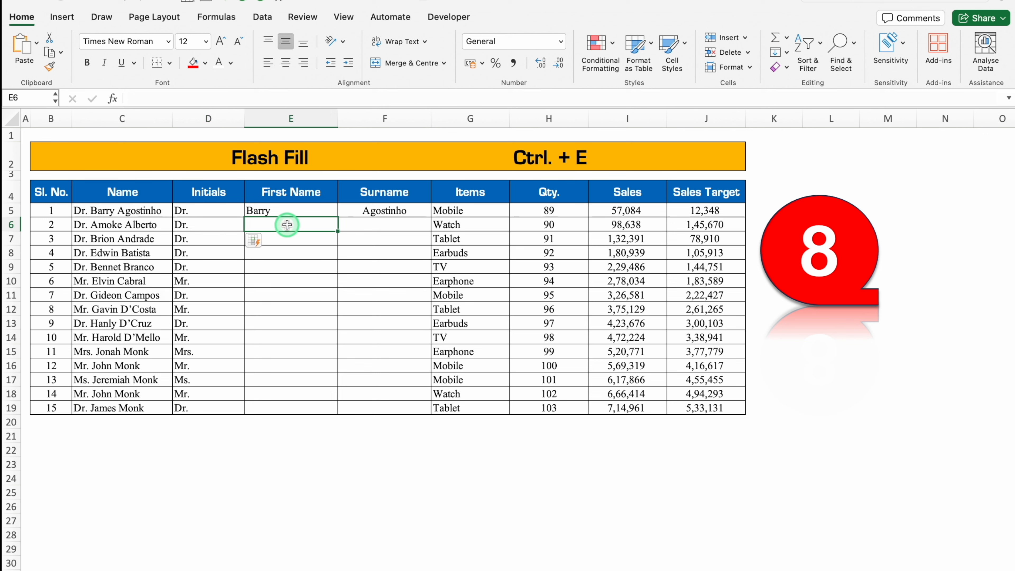
{"action": "key", "text": "ctrl+e"}
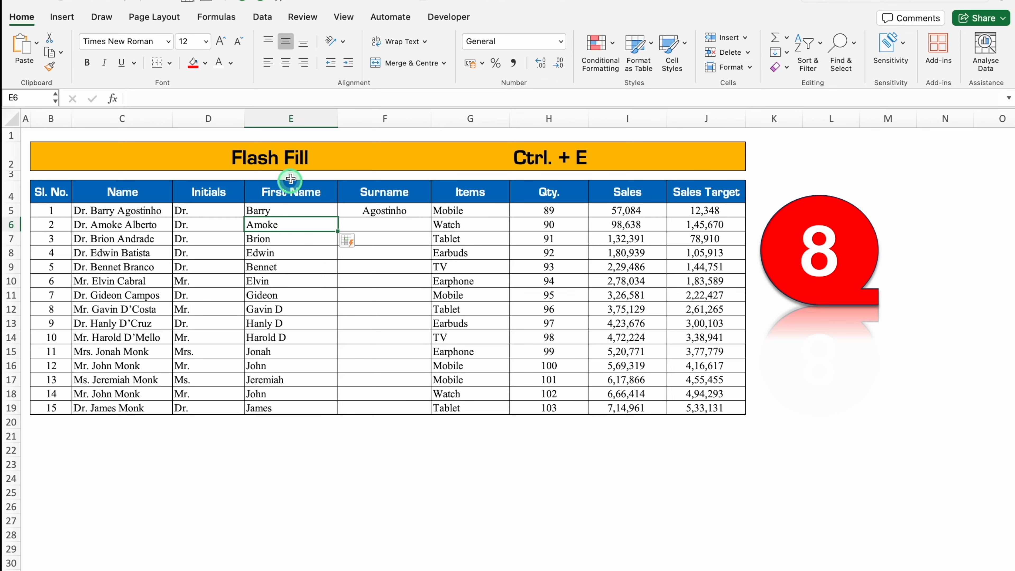
{"action": "left_click", "coordinate": [368, 225]}
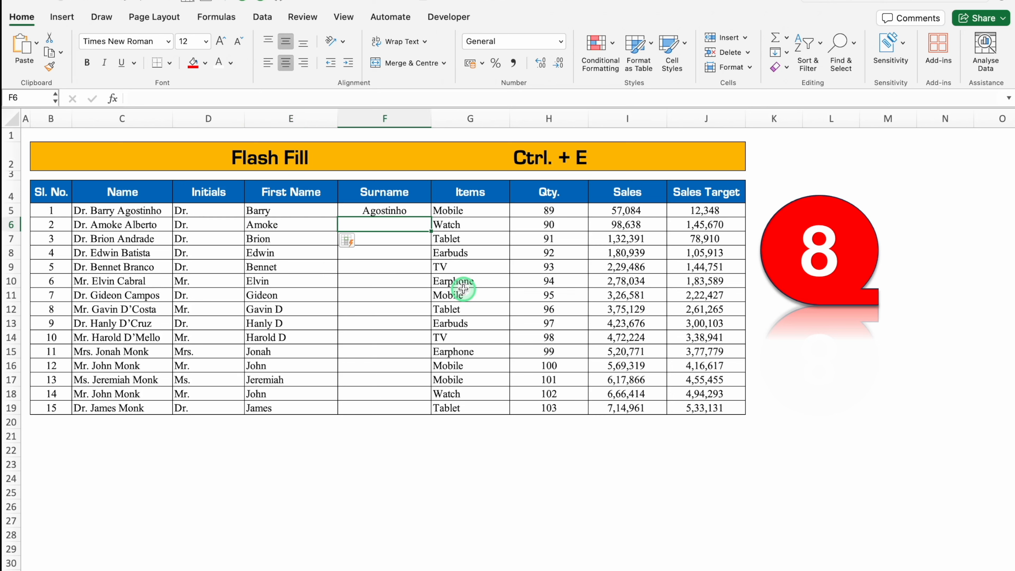
{"action": "key", "text": "ctrl+e"}
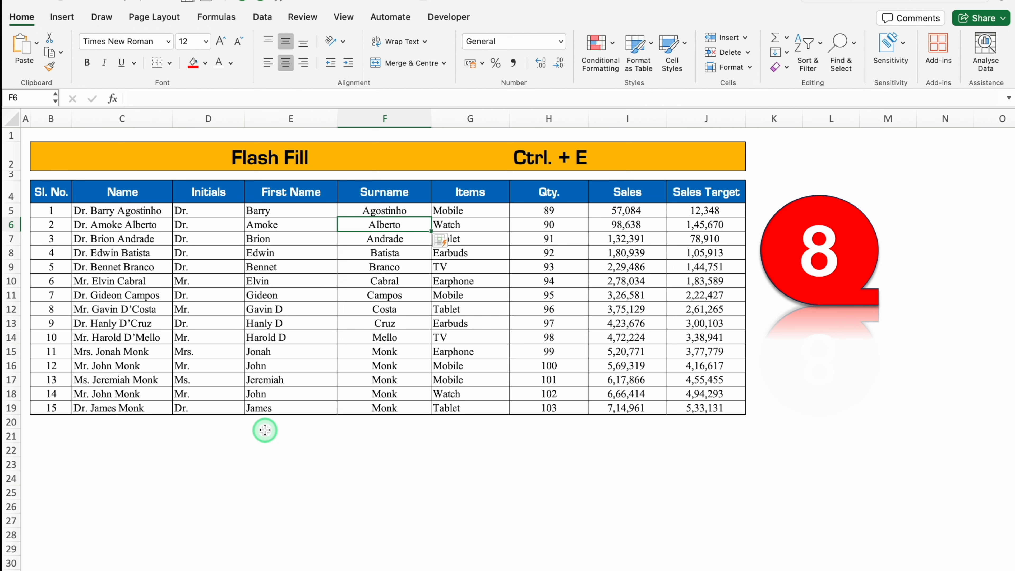
Insert a blank column between the Surname and Items columns.
{"action": "left_click", "coordinate": [479, 117]}
{"action": "right_click", "coordinate": [479, 117]}
{"action": "left_click", "coordinate": [527, 190]}
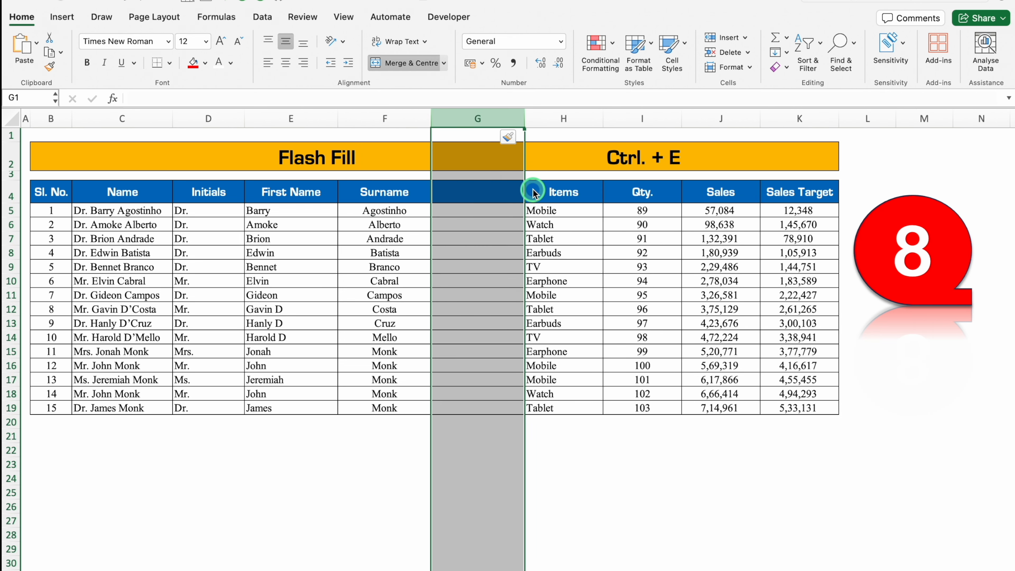
Enter the first person's title and full name in G5, and Flash Fill the combined names down the widened column G.
{"action": "left_click", "coordinate": [505, 211]}
{"action": "type", "text": "D"}
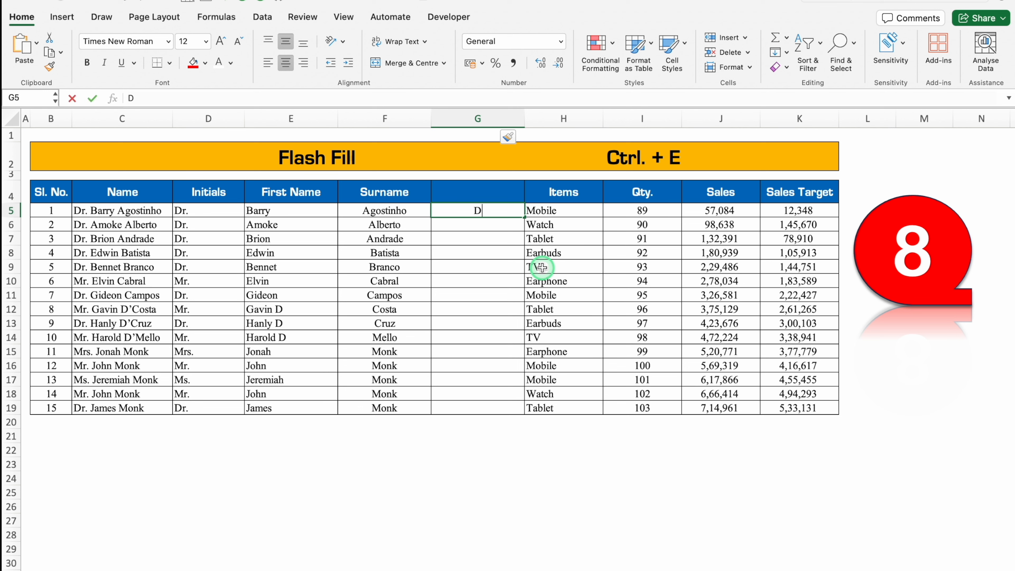
{"action": "type", "text": "r. Barry"}
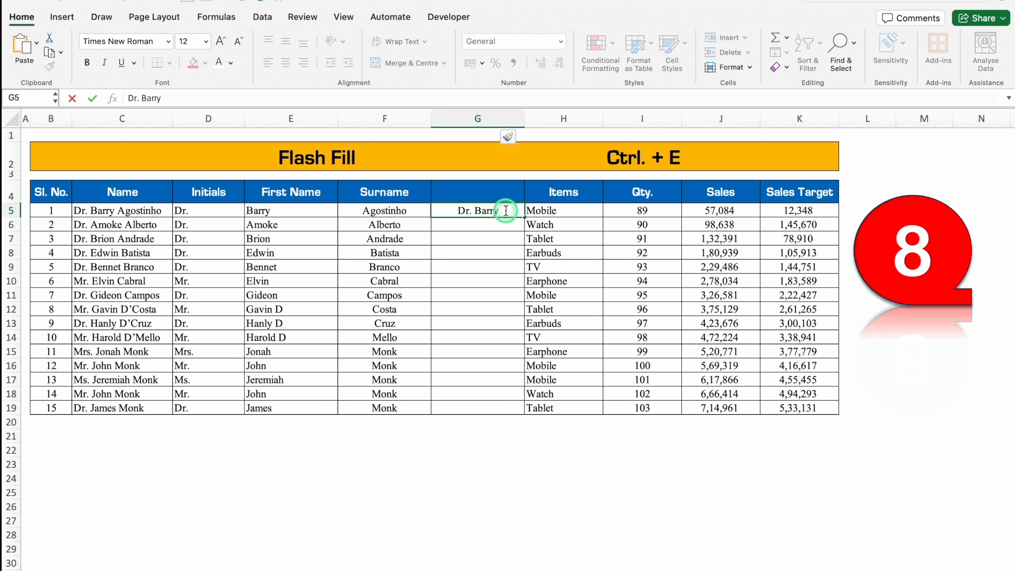
{"action": "type", "text": " Agostinho"}
{"action": "key", "text": "Return"}
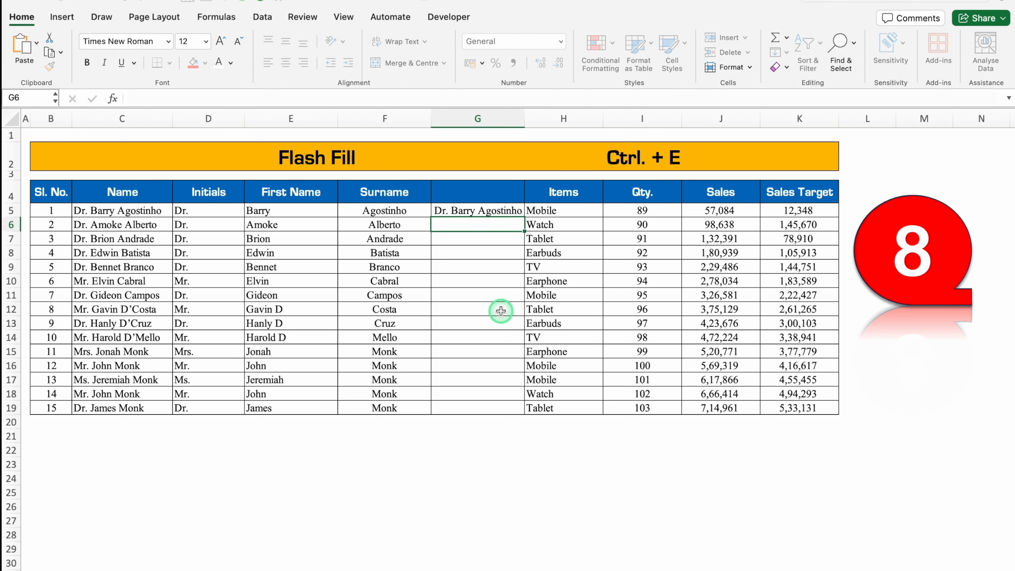
{"action": "left_click_drag", "start_coordinate": [524, 119], "coordinate": [545, 119]}
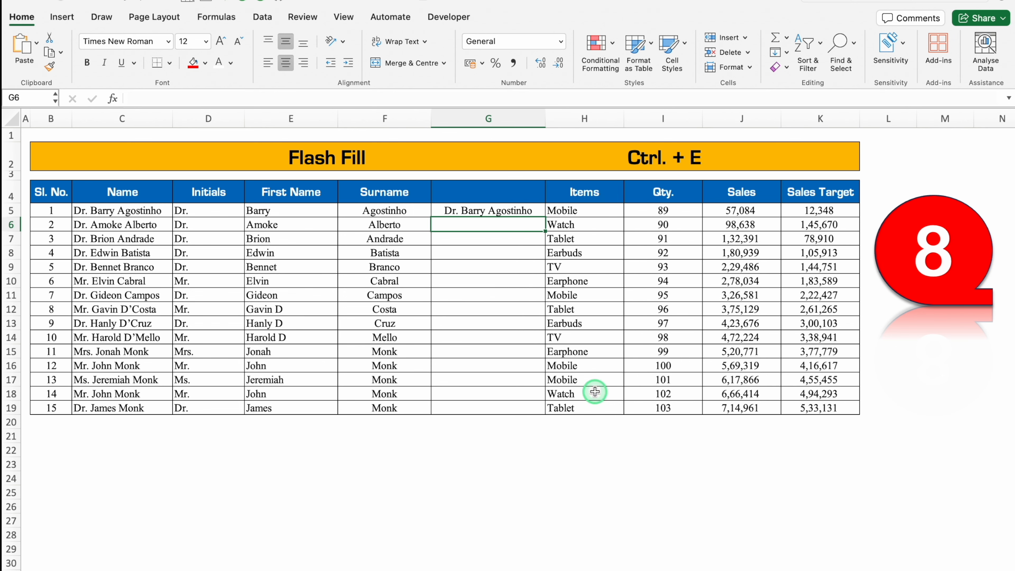
{"action": "key", "text": "ctrl+e"}
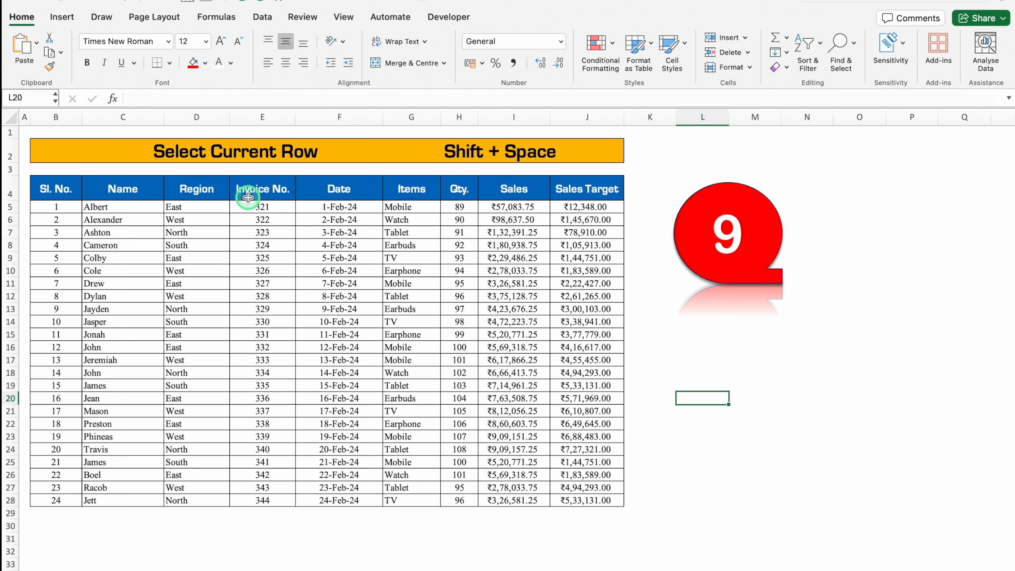
On the Select Current Row sheet, select the whole of row 15 from its Sales cell.
{"action": "left_click", "coordinate": [534, 338]}
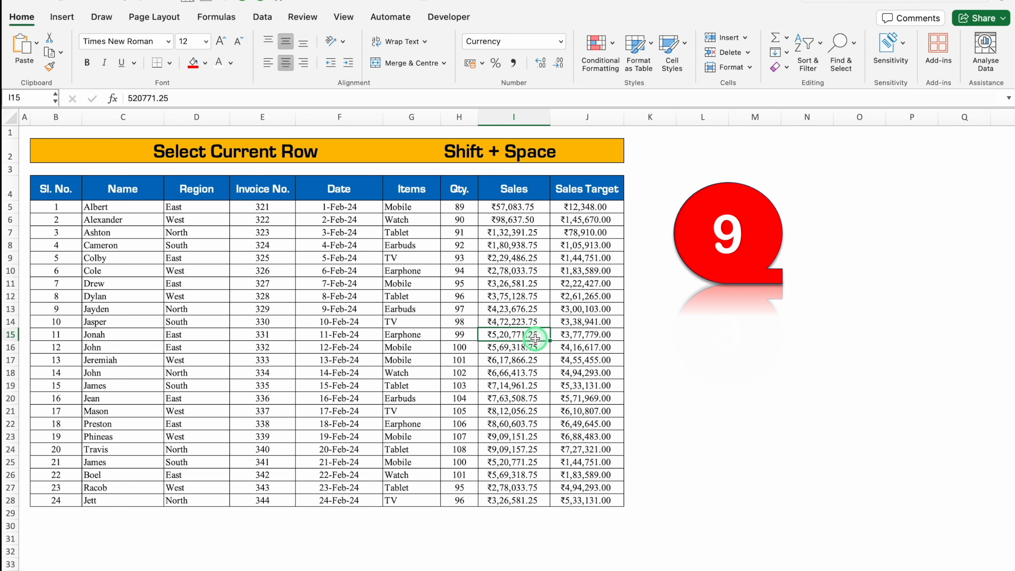
{"action": "key", "text": "shift+space"}
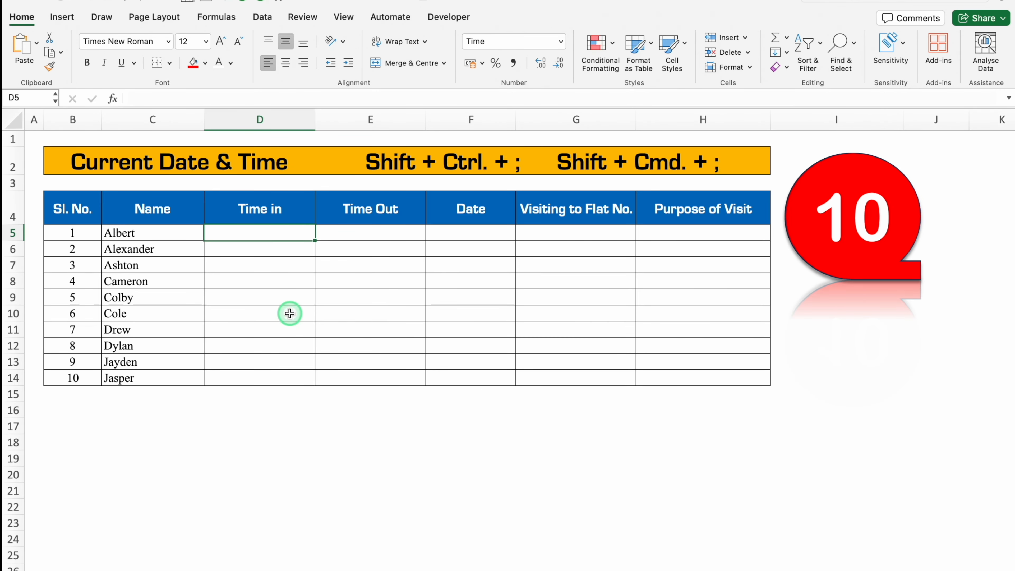
On the Current Date & Time sheet, insert the current time in the Time in cell D5.
{"action": "double_click", "coordinate": [274, 239]}
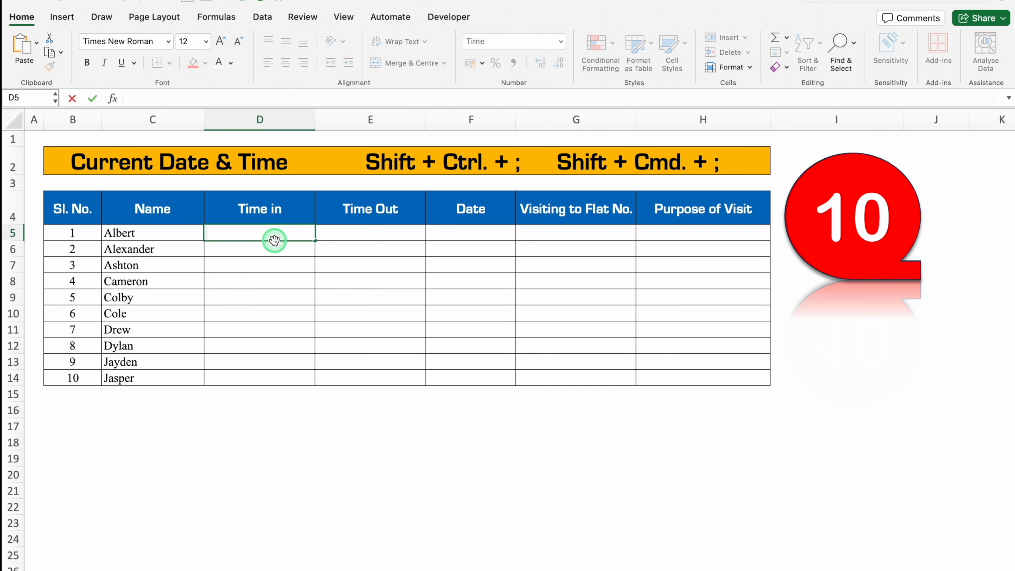
{"action": "key", "text": "super+shift+semicolon"}
{"action": "left_click", "coordinate": [355, 233]}
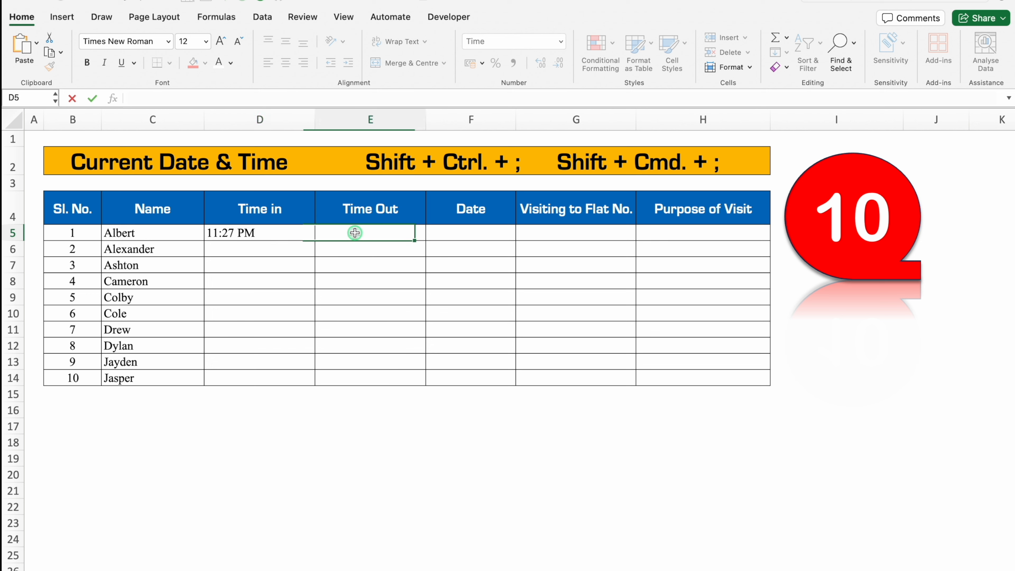
{"action": "left_click", "coordinate": [286, 234]}
Insert the current date in the Date cell F5 of the first visitor's row.
{"action": "left_click", "coordinate": [479, 232]}
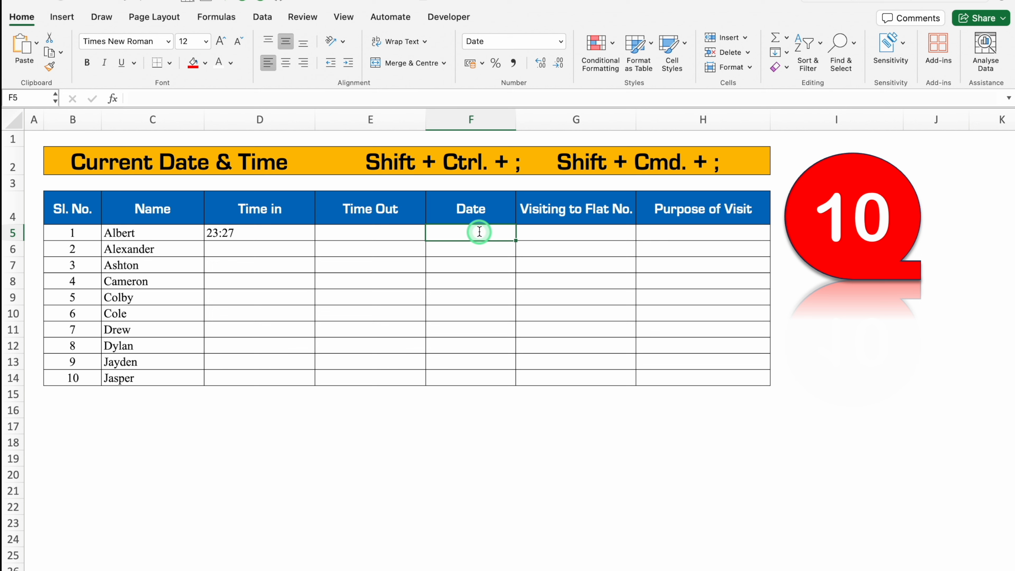
{"action": "key", "text": "super+semicolon"}
{"action": "left_click", "coordinate": [496, 249]}
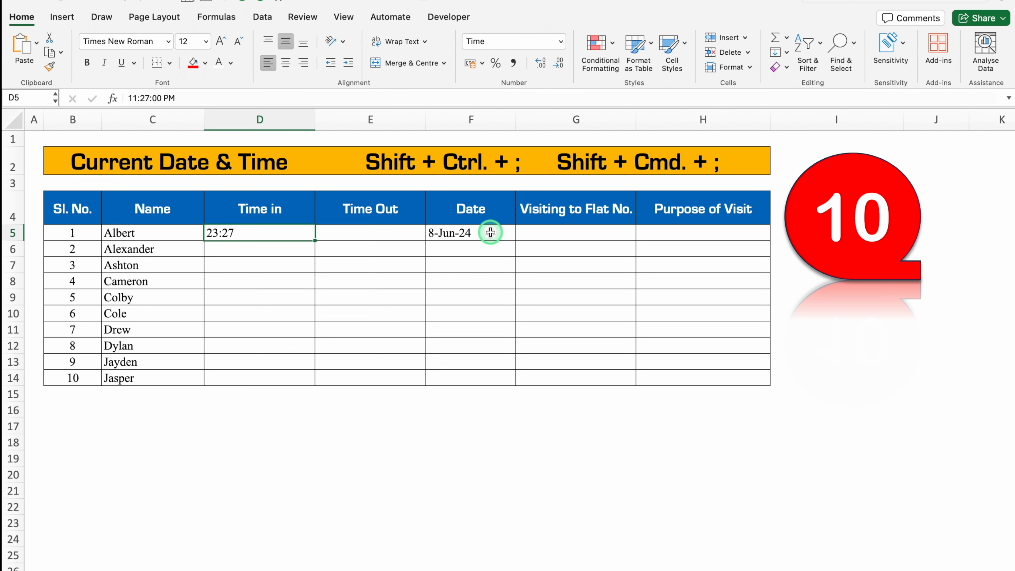
{"action": "left_click", "coordinate": [491, 232]}
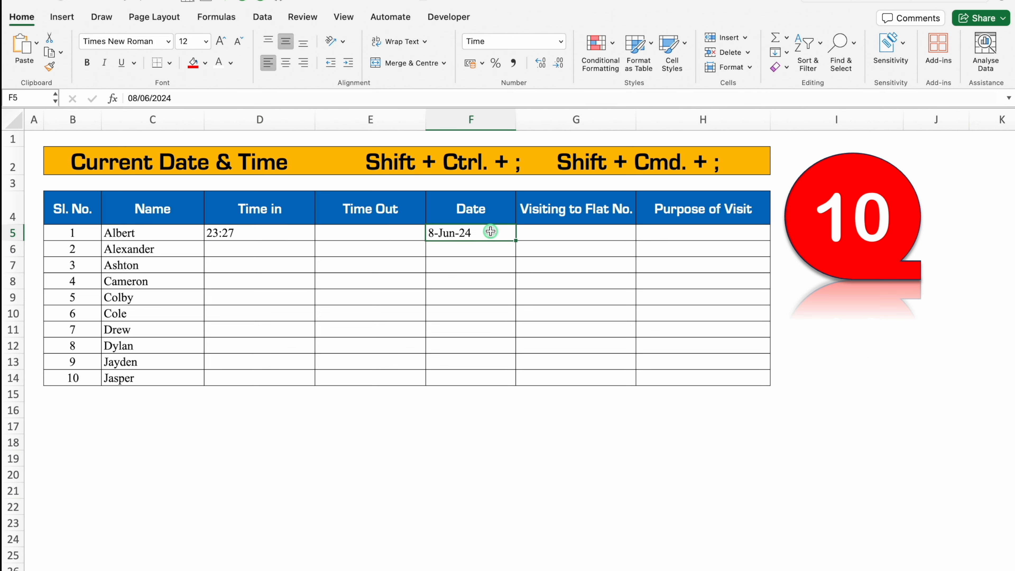
Check the time format of the Time in cell D5 in Format Cells and accept the 13:30 type.
{"action": "left_click", "coordinate": [261, 236]}
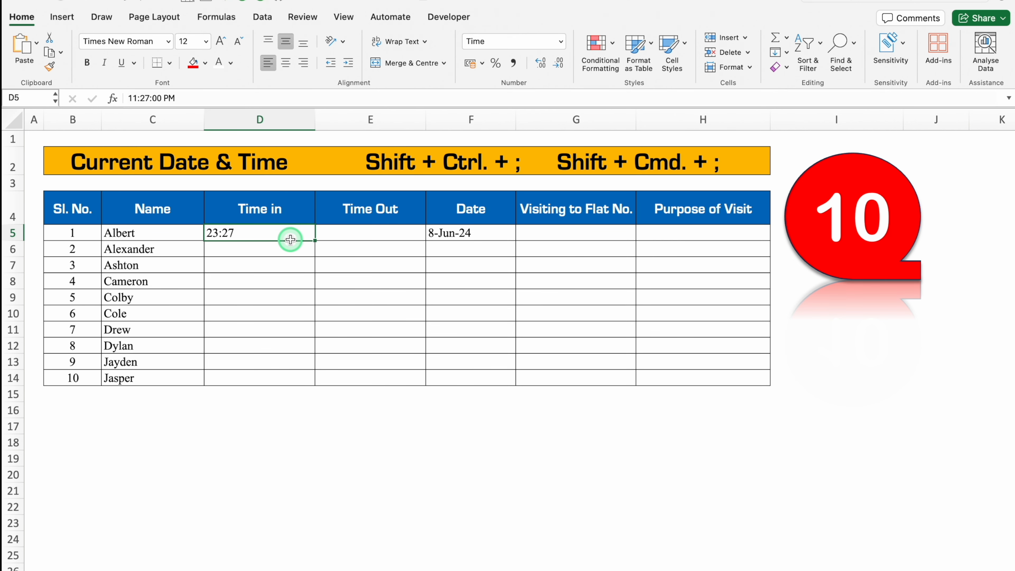
{"action": "key", "text": "super+1"}
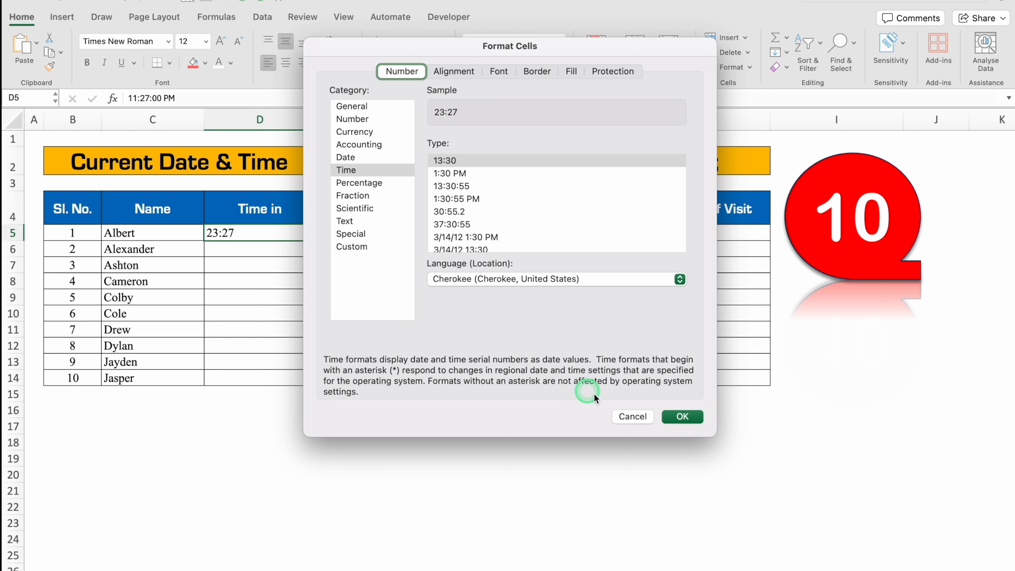
{"action": "left_click", "coordinate": [682, 417]}
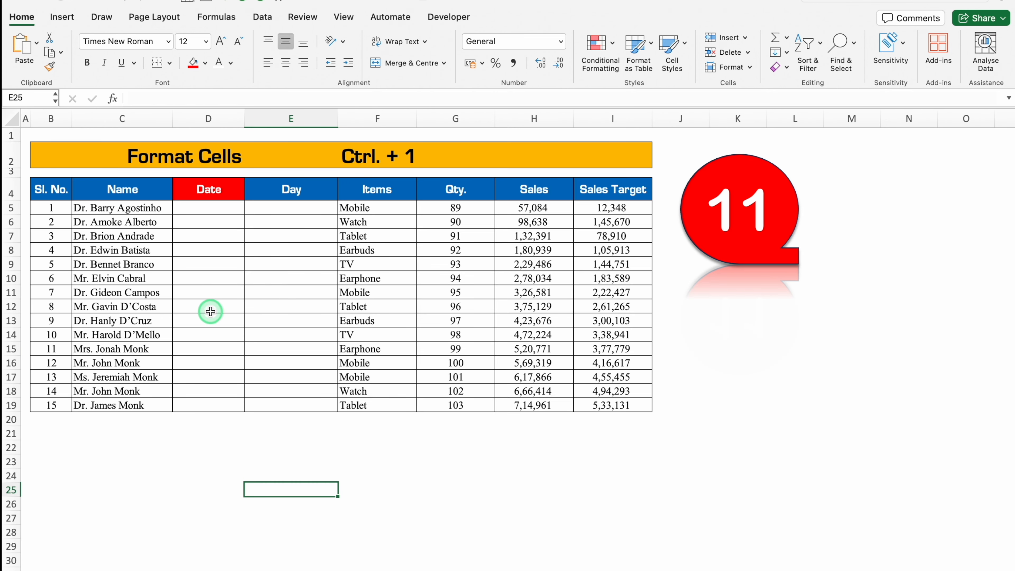
On the Format Cells sheet, enter 1/1/24 in Date cell D5 and fill the daily date series down to D19.
{"action": "left_click", "coordinate": [205, 206]}
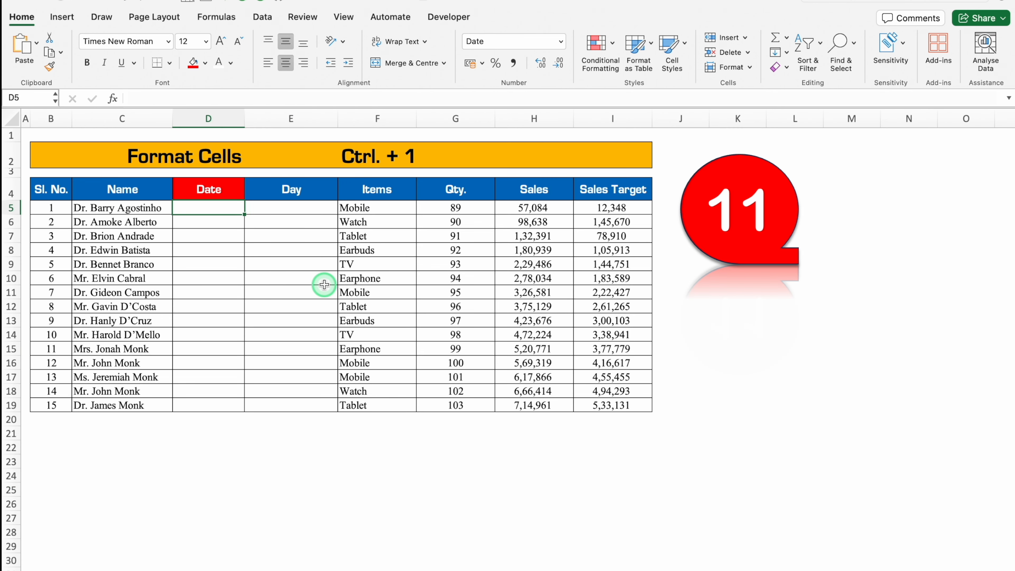
{"action": "type", "text": "1/1/24"}
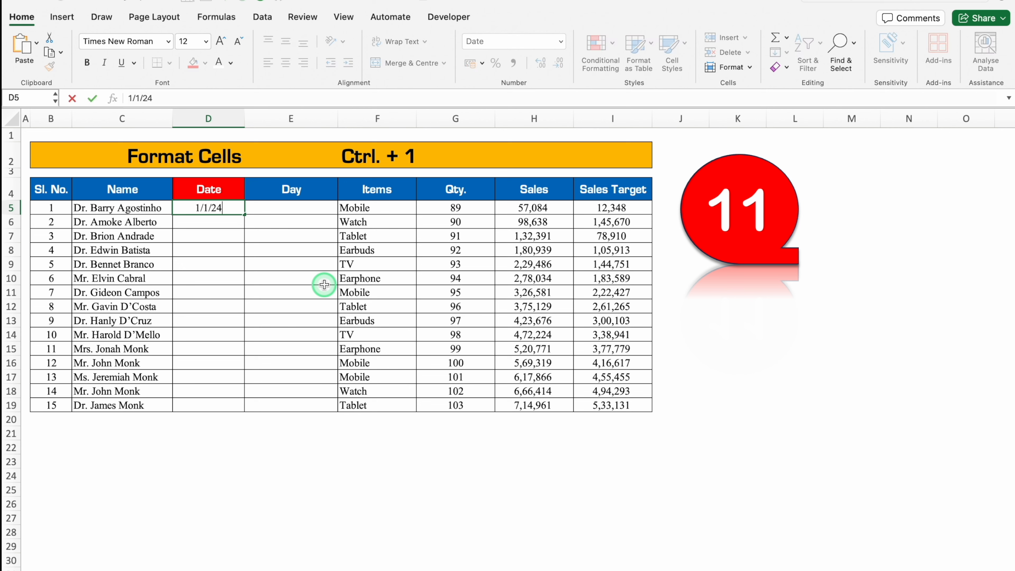
{"action": "key", "text": "Return"}
{"action": "key", "text": "Up"}
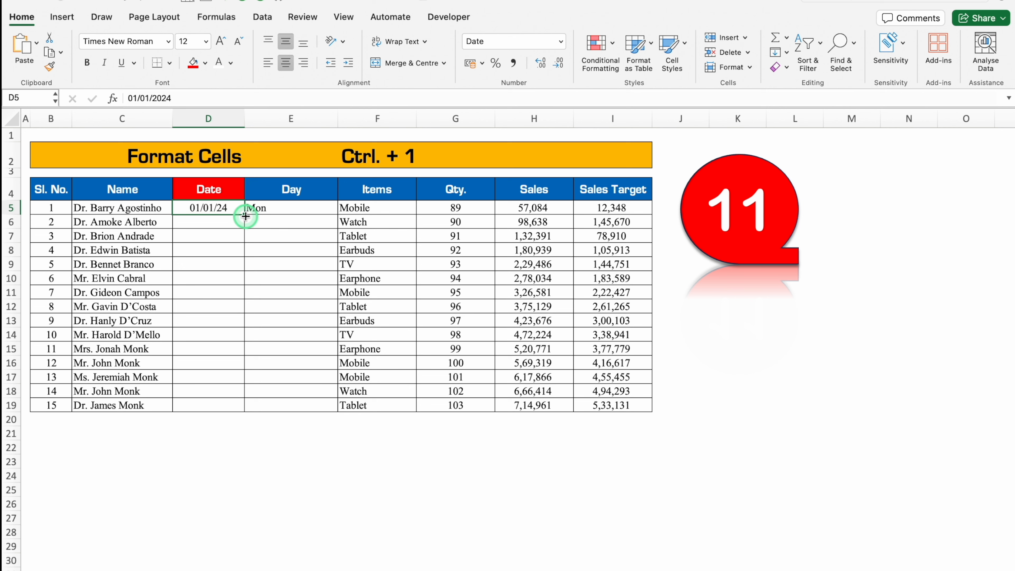
{"action": "left_click_drag", "start_coordinate": [244, 214], "coordinate": [243, 412]}
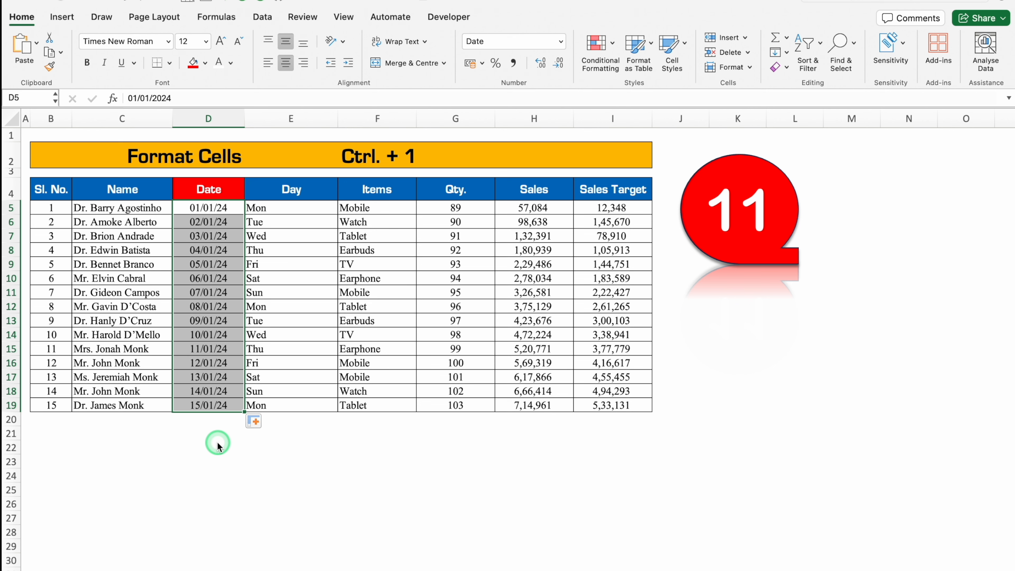
Format the dates in D5:D19 with the English (United States) date type 14-Mar-12.
{"action": "key", "text": "ctrl+1"}
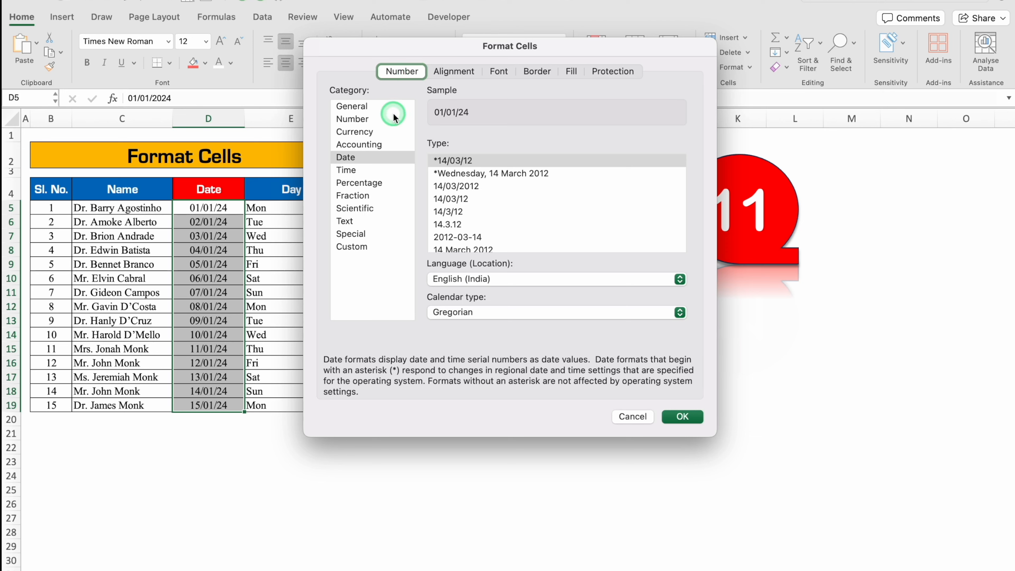
{"action": "left_click", "coordinate": [401, 160]}
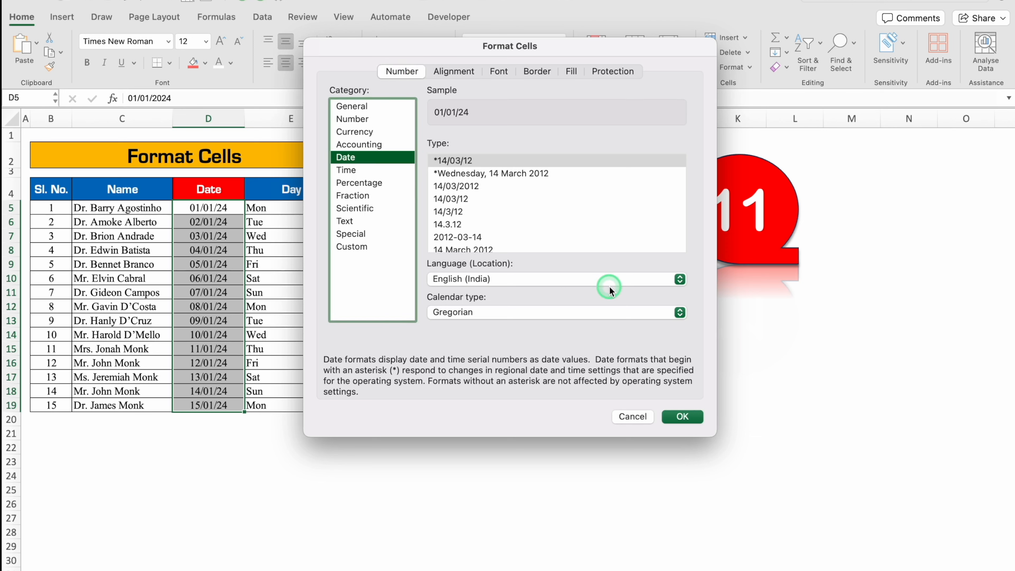
{"action": "left_click", "coordinate": [681, 280]}
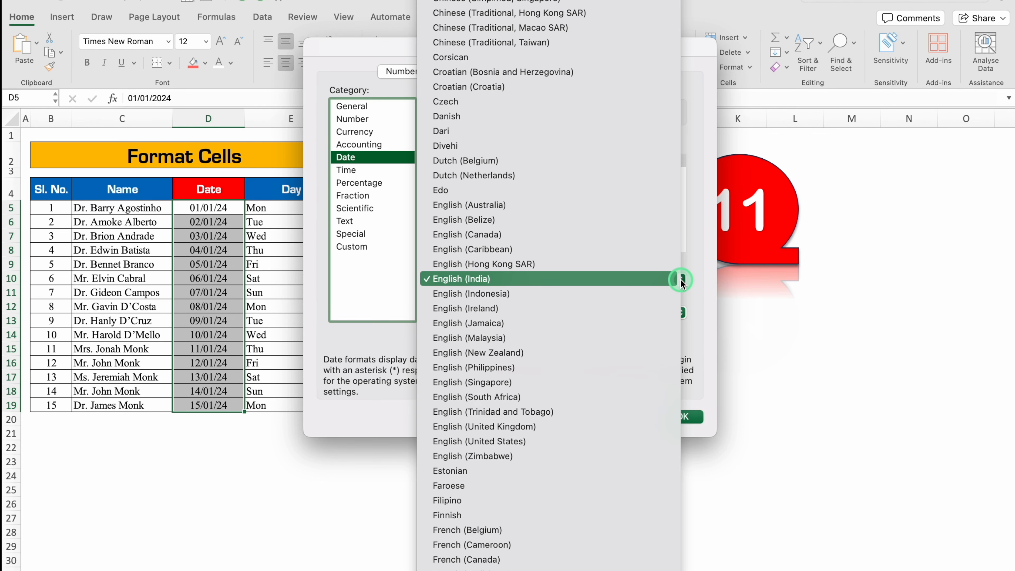
{"action": "left_click", "coordinate": [576, 442]}
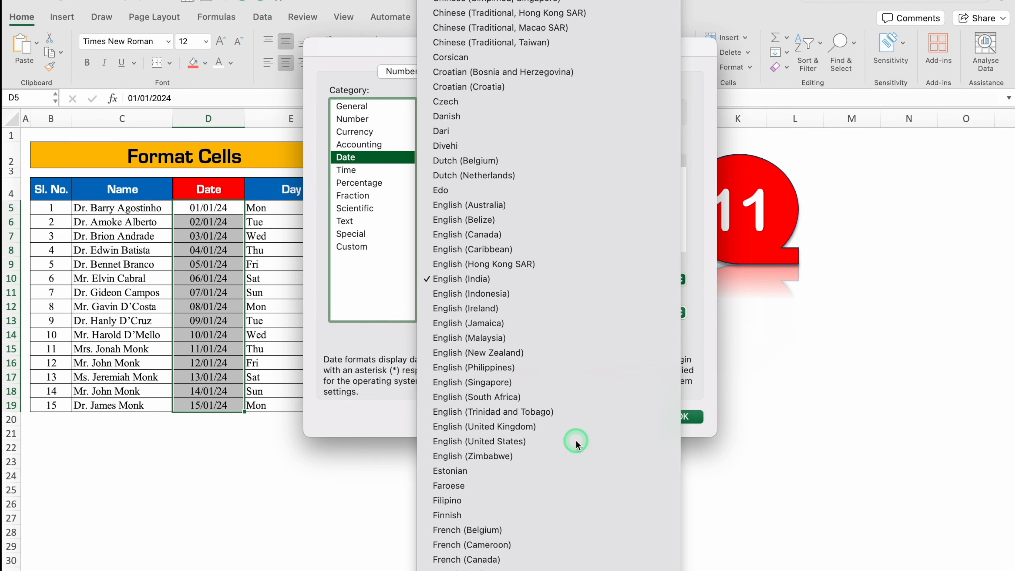
{"action": "left_click", "coordinate": [465, 225]}
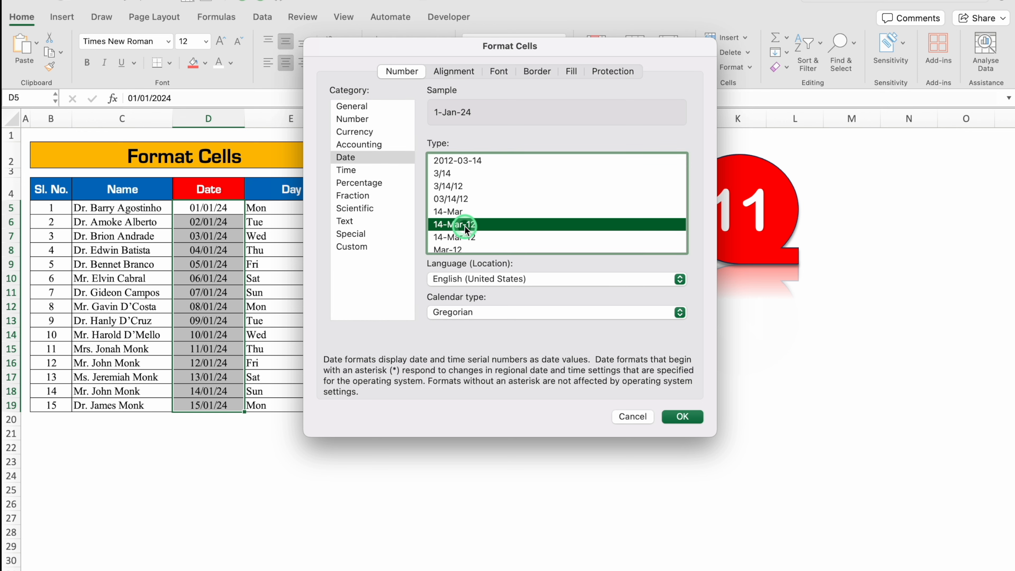
{"action": "left_click", "coordinate": [681, 416]}
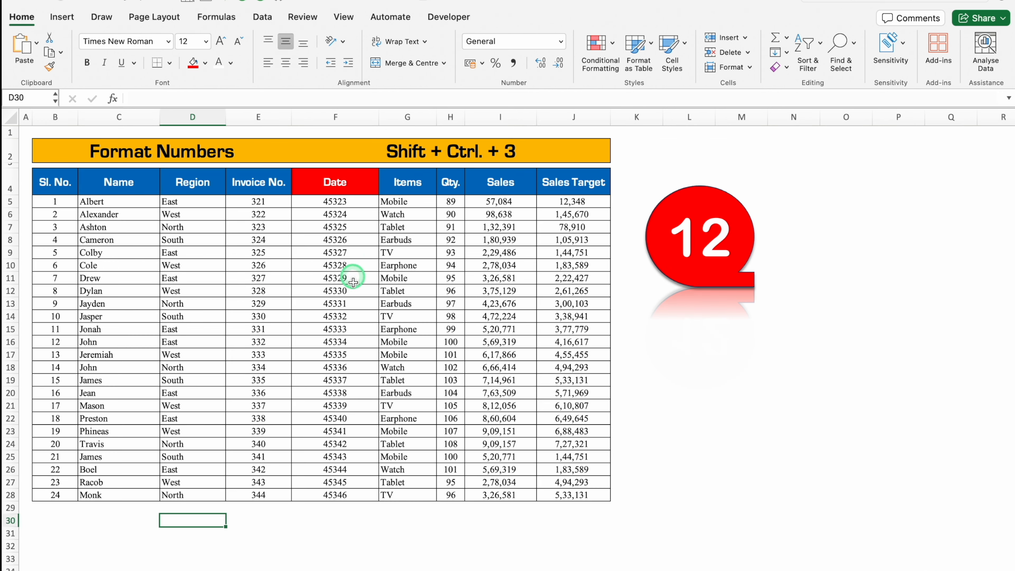
On the Format Numbers sheet, convert the serial numbers in the Date column F5:F28 to the dd-mmm-yy date format.
{"action": "left_click", "coordinate": [349, 206]}
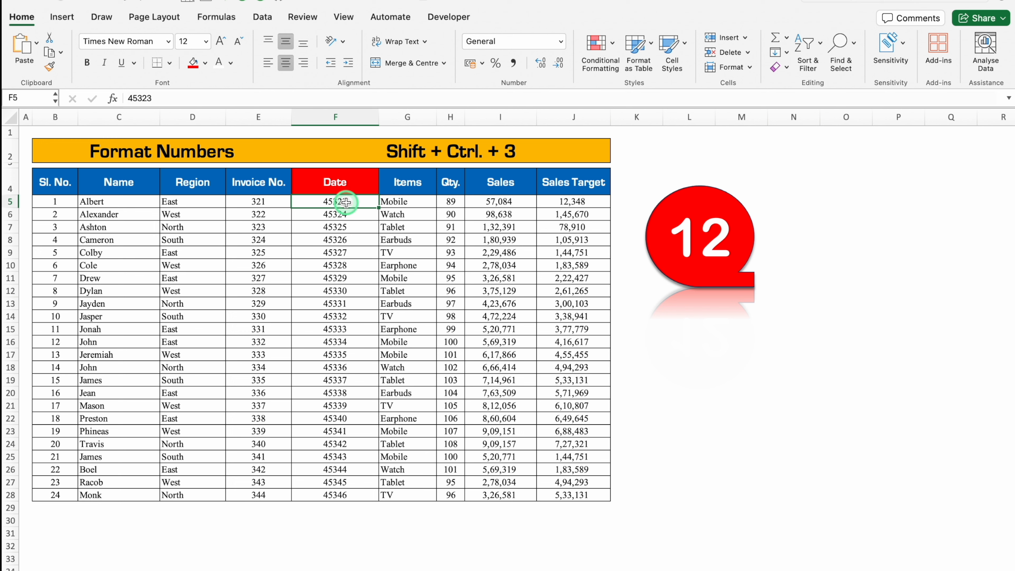
{"action": "left_click_drag", "start_coordinate": [346, 202], "coordinate": [354, 495]}
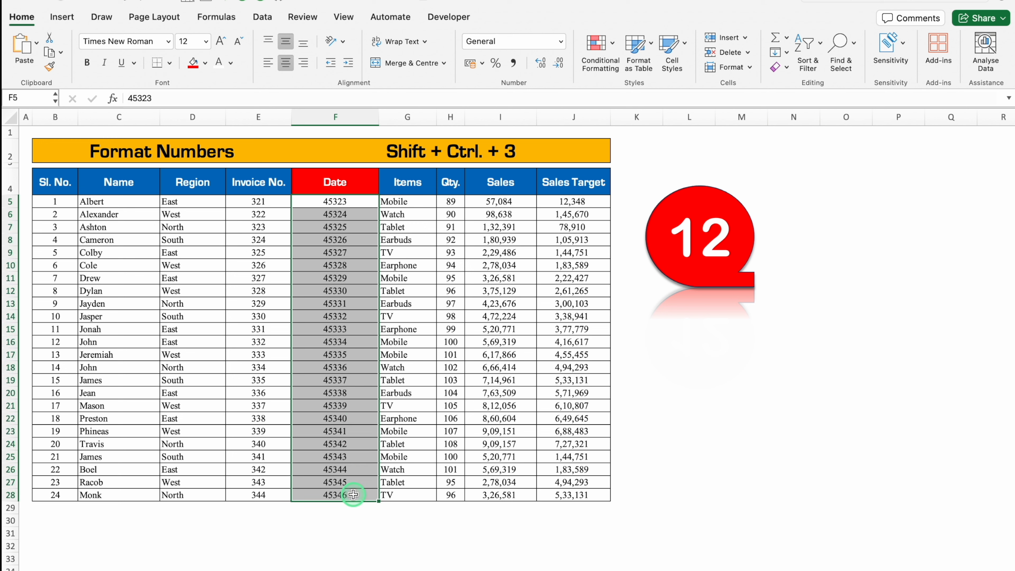
{"action": "key", "text": "ctrl+shift+3"}
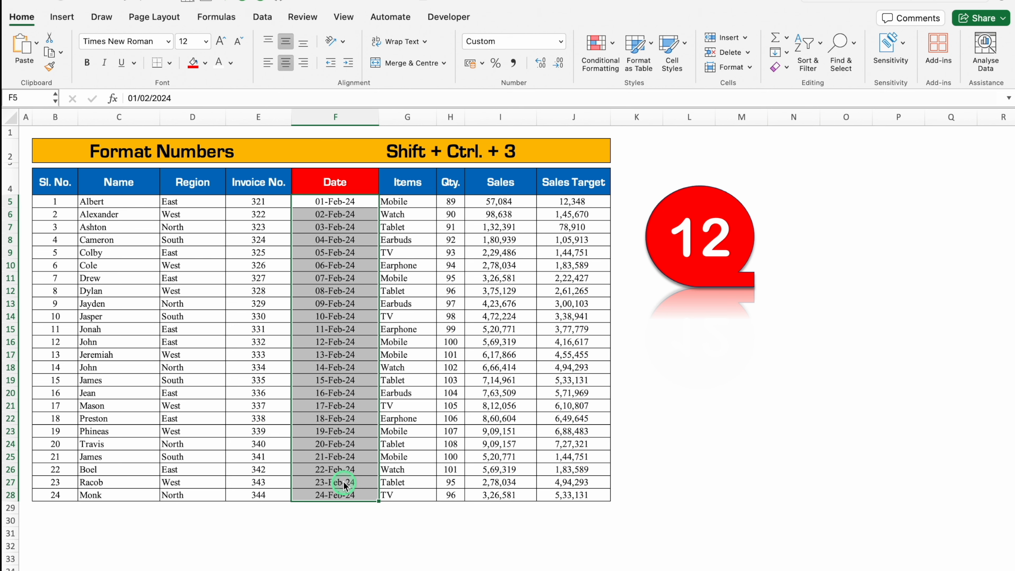
Set the format of the selected Date cells F5:F28 to the English (United States) date type 14-Mar-12 in Format Cells.
{"action": "key", "text": "ctrl+1"}
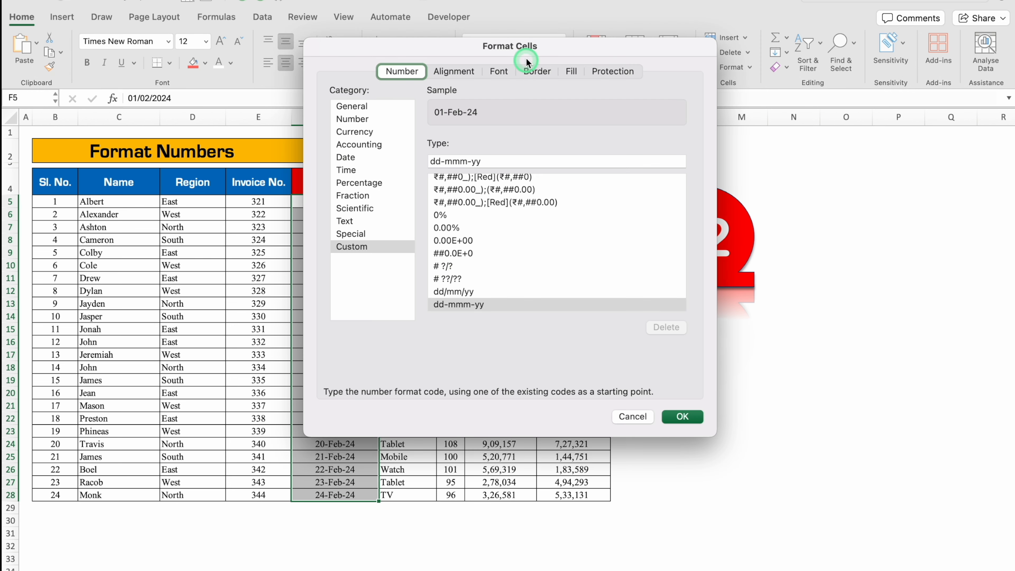
{"action": "left_click", "coordinate": [365, 160]}
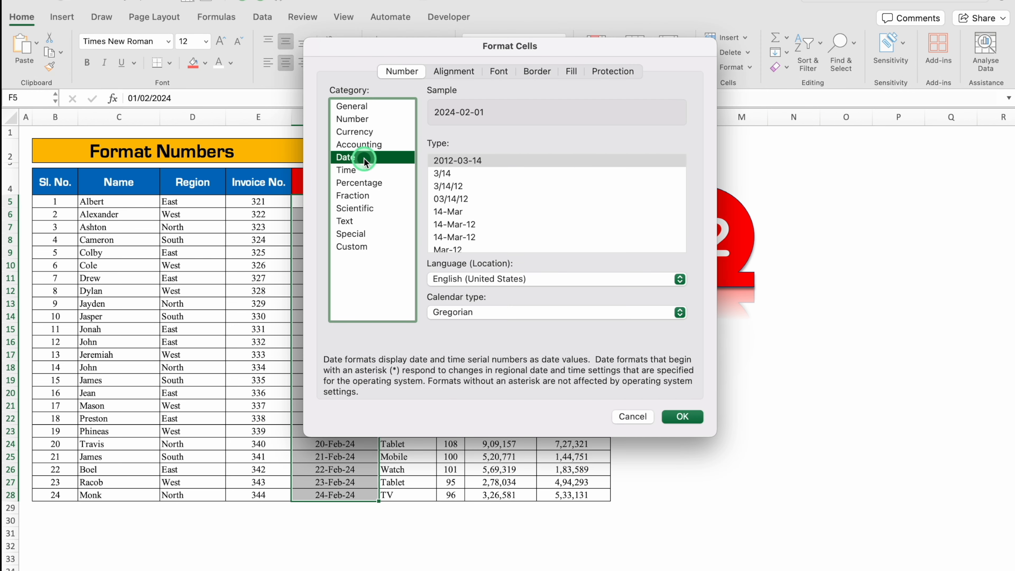
{"action": "left_click", "coordinate": [456, 226]}
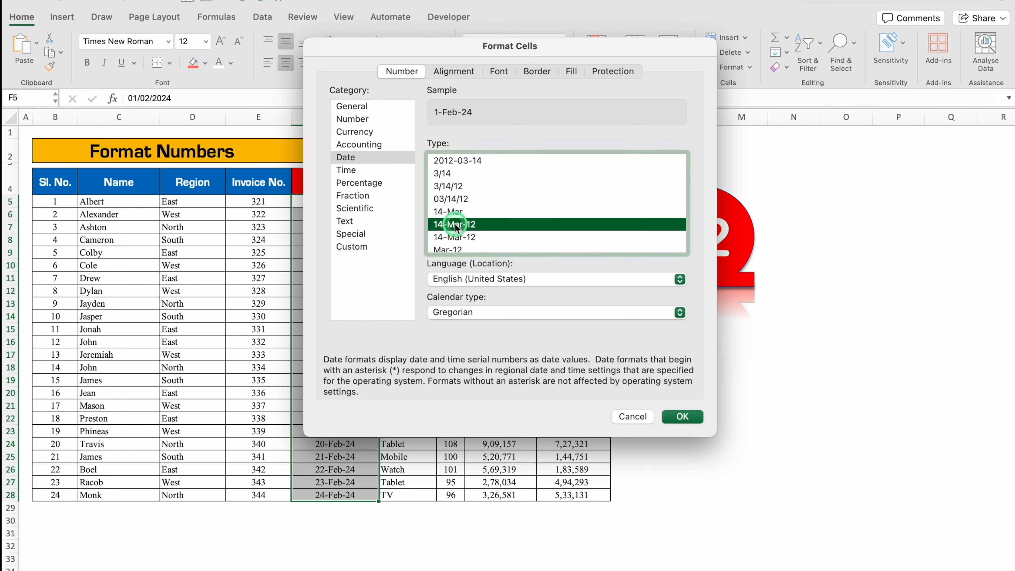
{"action": "left_click", "coordinate": [689, 416]}
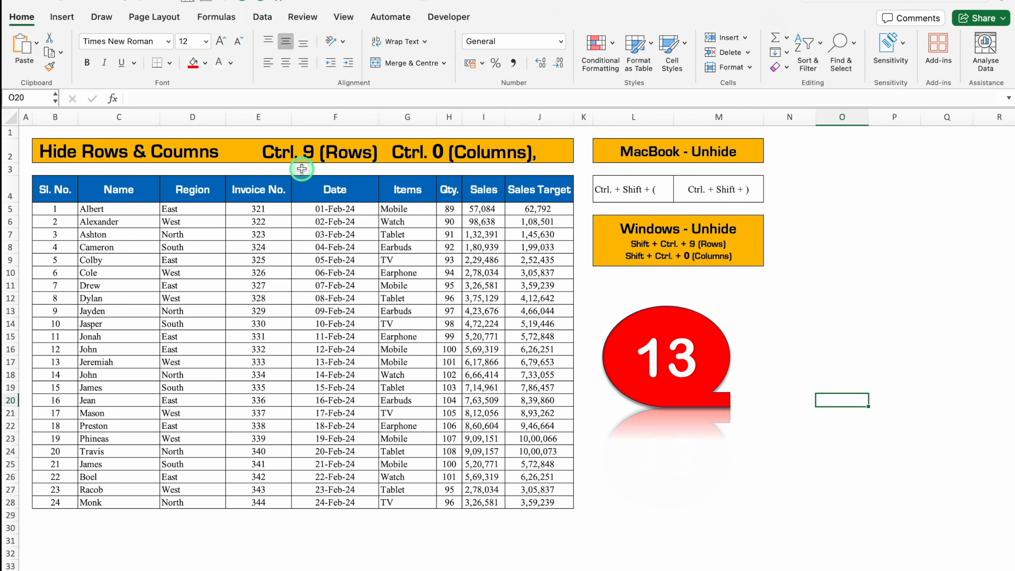
On the Hide Rows & Columns sheet, hide rows 17 to 24 and columns F to H.
{"action": "left_click_drag", "start_coordinate": [11, 362], "coordinate": [19, 453]}
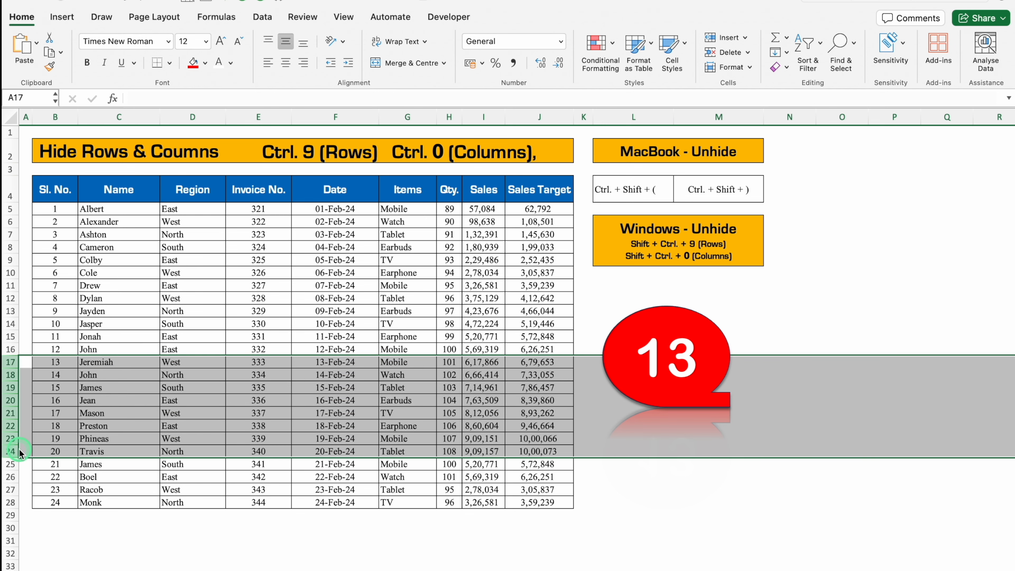
{"action": "key", "text": "ctrl+9"}
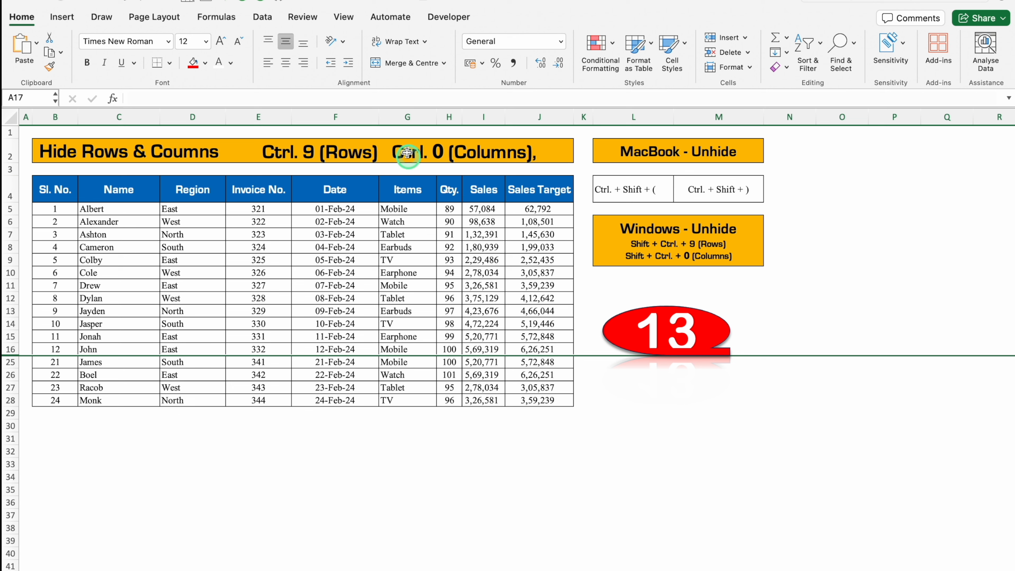
{"action": "left_click", "coordinate": [311, 117]}
{"action": "left_click_drag", "start_coordinate": [312, 117], "coordinate": [441, 126]}
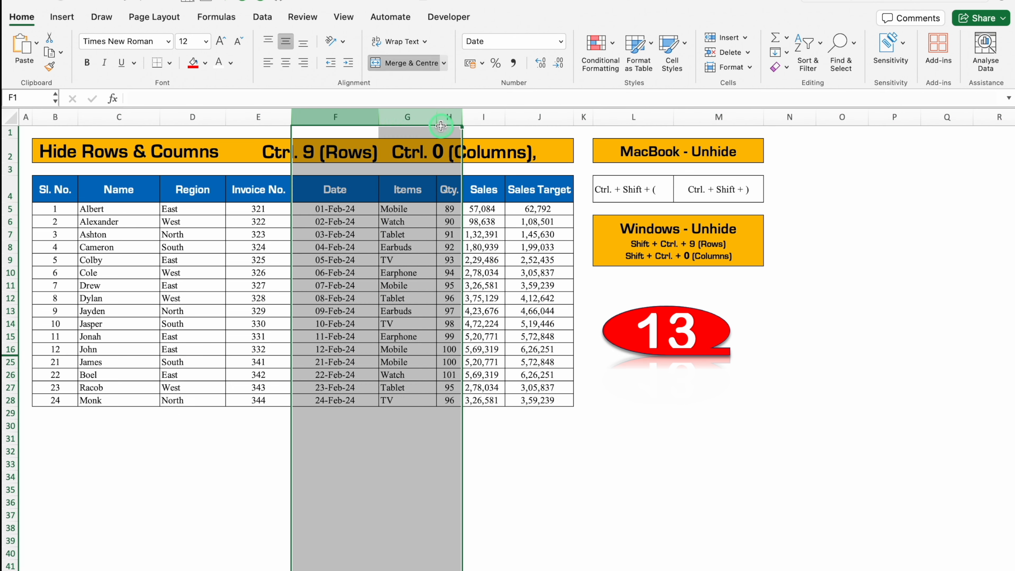
{"action": "key", "text": "ctrl+0"}
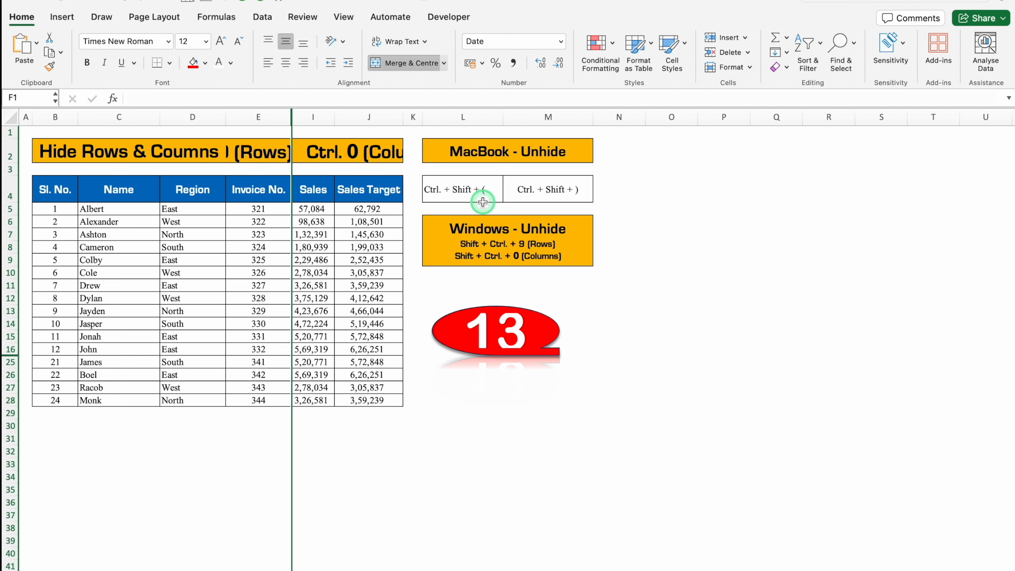
Unhide the hidden rows between rows 16 and 25 and the hidden columns between columns E and I.
{"action": "left_click", "coordinate": [9, 351]}
{"action": "left_click_drag", "start_coordinate": [9, 355], "coordinate": [11, 362]}
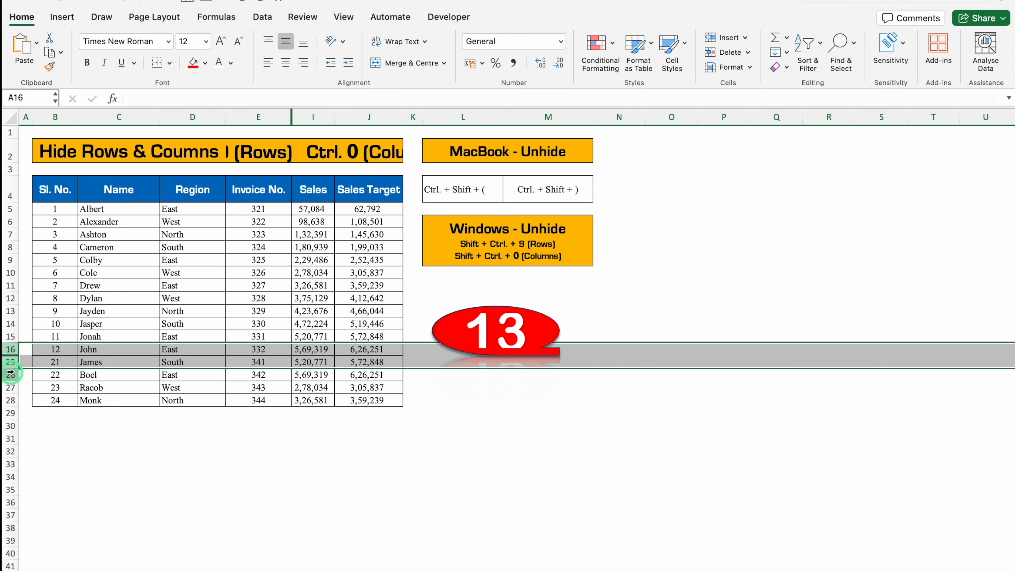
{"action": "key", "text": "ctrl+shift+9"}
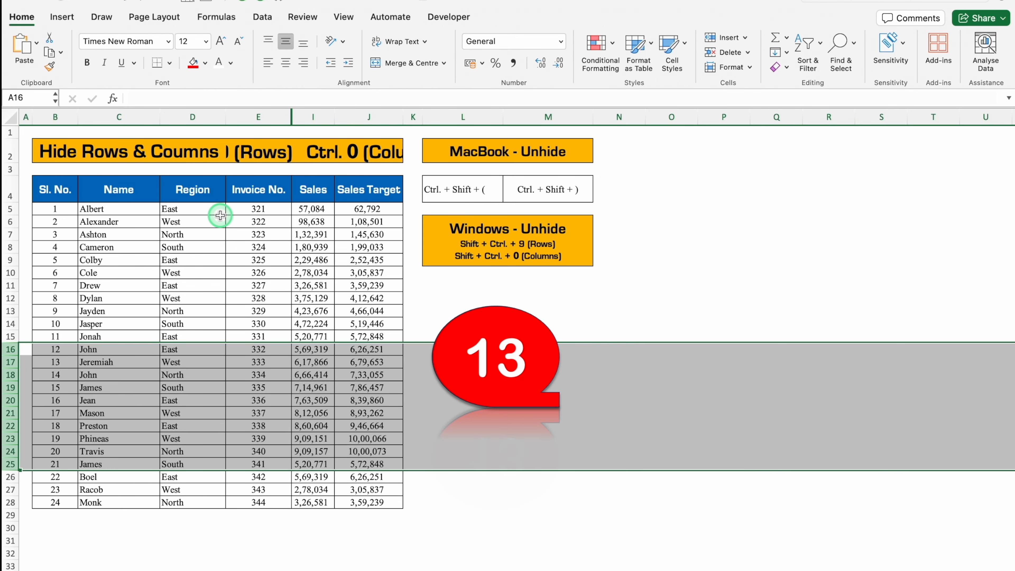
{"action": "left_click_drag", "start_coordinate": [280, 117], "coordinate": [303, 117]}
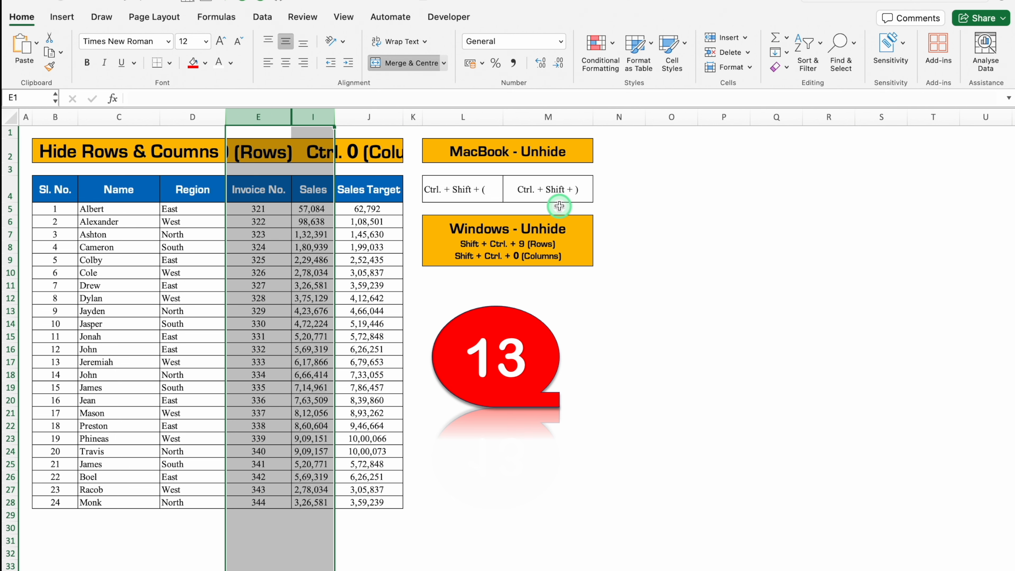
{"action": "key", "text": "ctrl+shift+0"}
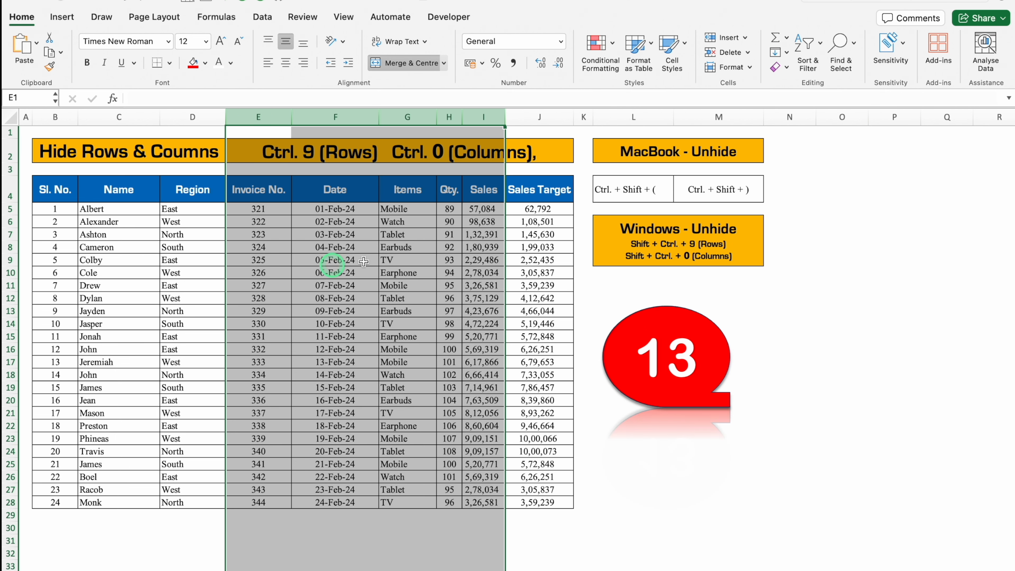
{"action": "left_click", "coordinate": [589, 438]}
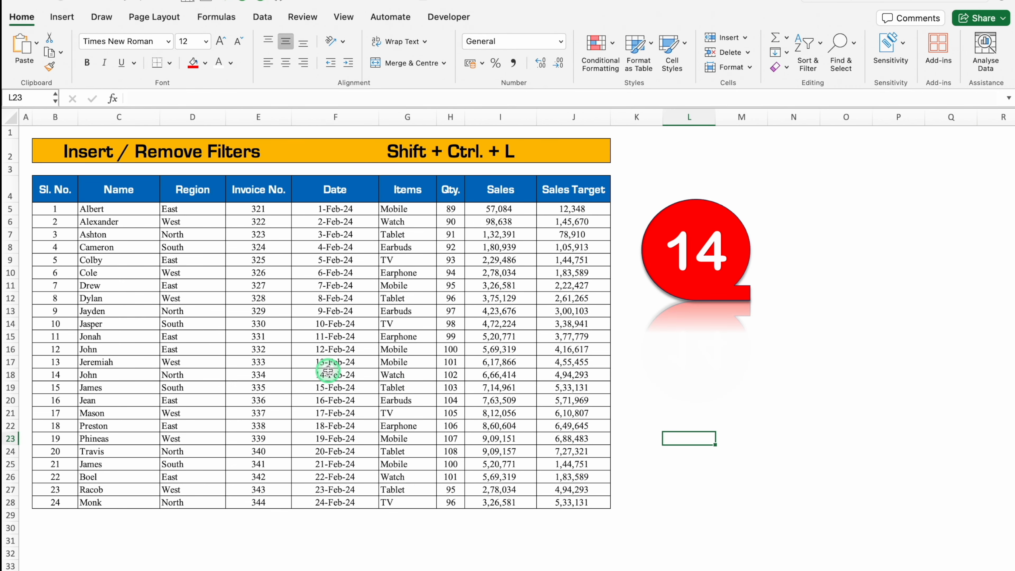
On the Insert / Remove Filters sheet, add filters to the headers of B4:J28 and remove them again.
{"action": "left_click_drag", "start_coordinate": [52, 190], "coordinate": [548, 501]}
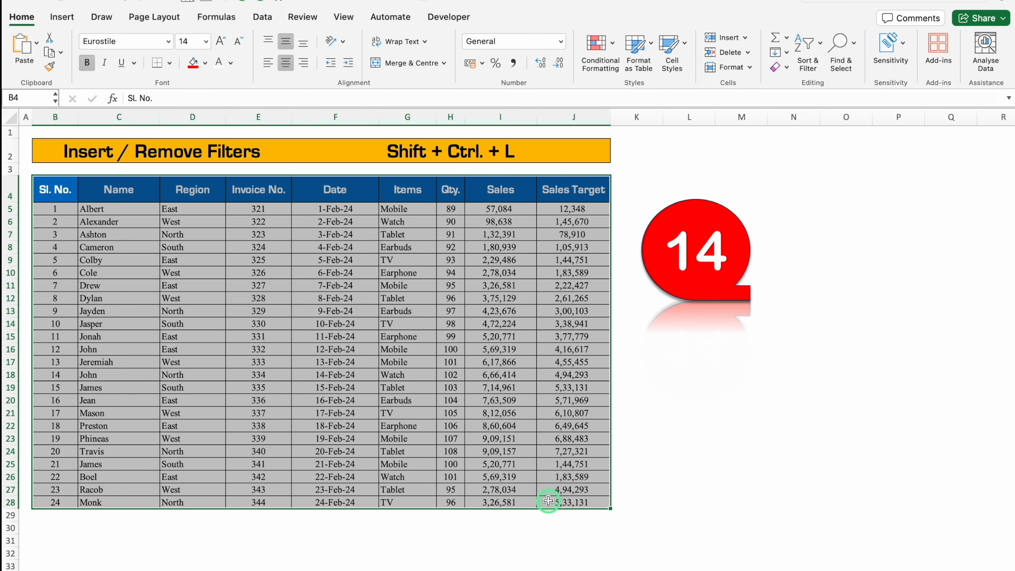
{"action": "key", "text": "ctrl+shift+l"}
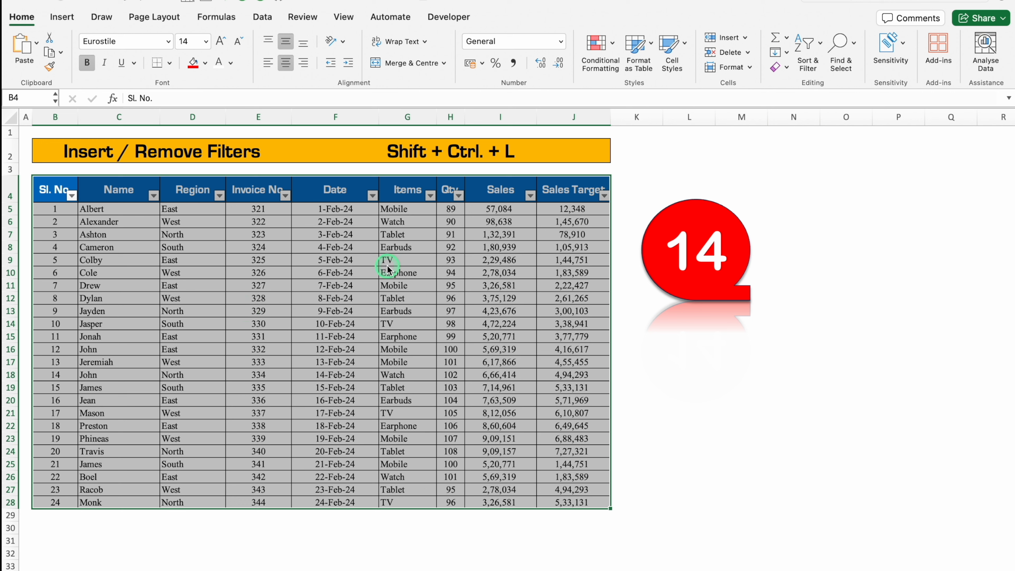
{"action": "key", "text": "ctrl+shift+l"}
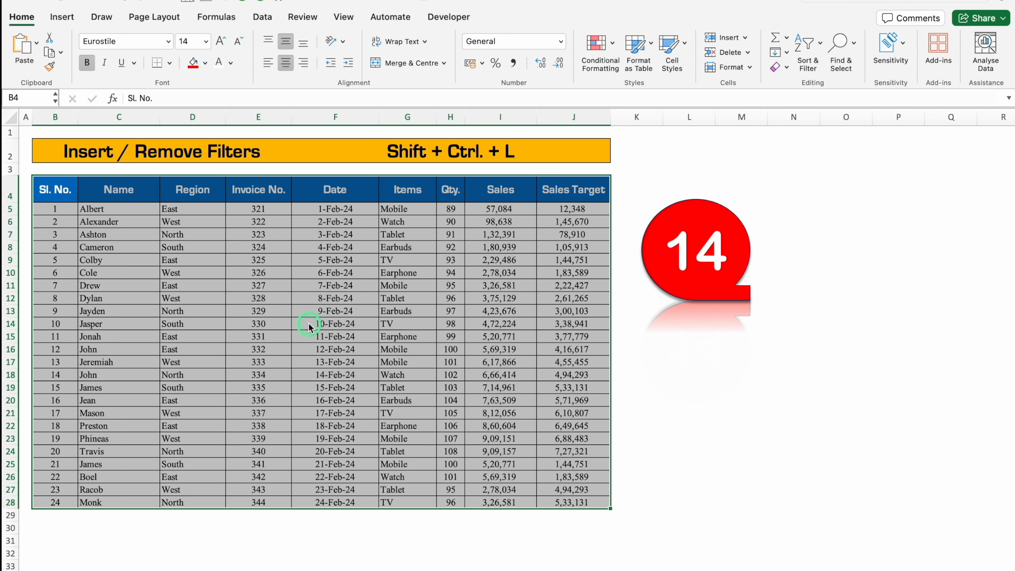
Convert the range B4:J28 into a table with headers.
{"action": "key", "text": "ctrl+t"}
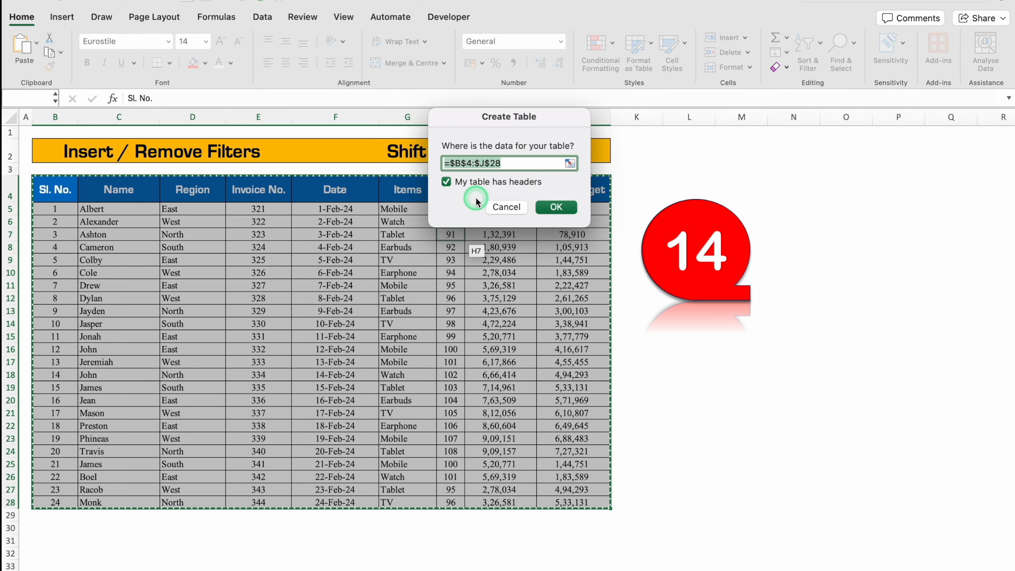
{"action": "left_click", "coordinate": [556, 207]}
{"action": "left_click", "coordinate": [683, 395]}
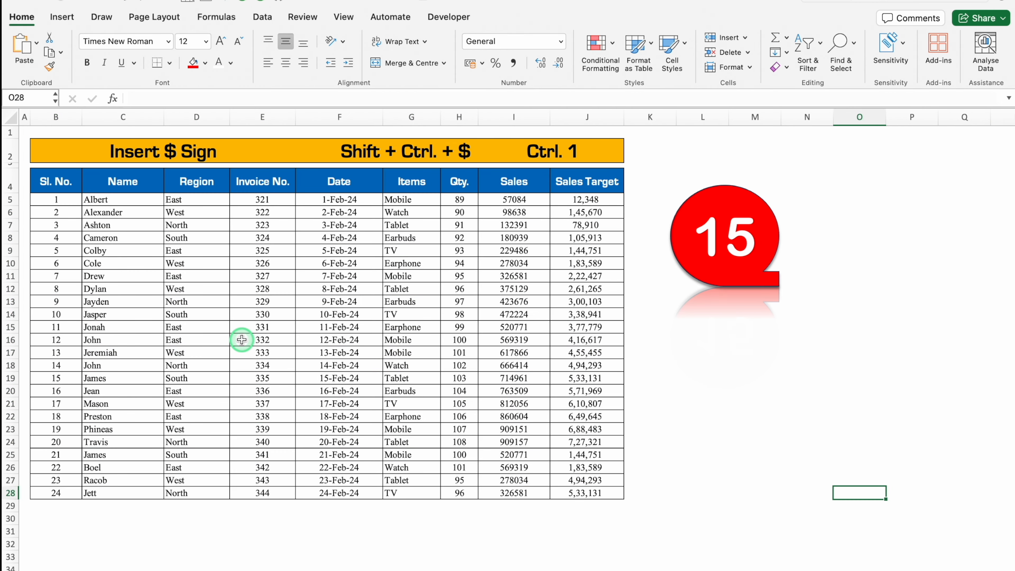
On the Insert $ Sign sheet, apply the default currency format to the Sales and Sales Target values in I5:J28.
{"action": "left_click", "coordinate": [530, 200]}
{"action": "left_click", "coordinate": [568, 201]}
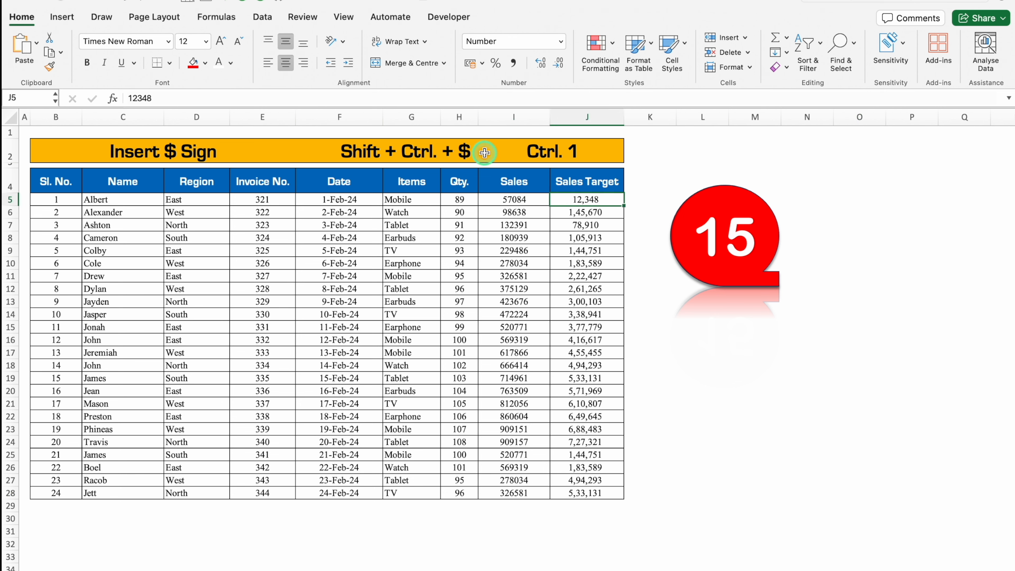
{"action": "left_click", "coordinate": [519, 200]}
{"action": "mouse_move", "coordinate": [518, 200]}
{"action": "left_mouse_down"}
{"action": "mouse_move", "coordinate": [583, 214]}
{"action": "mouse_move", "coordinate": [597, 493]}
{"action": "left_mouse_up"}
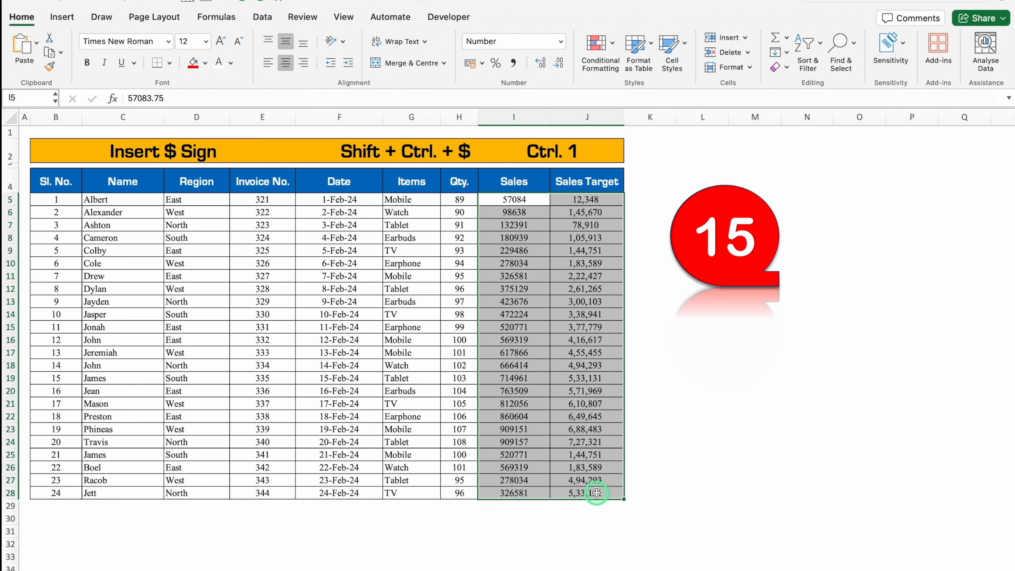
{"action": "key", "text": "ctrl+shift+4"}
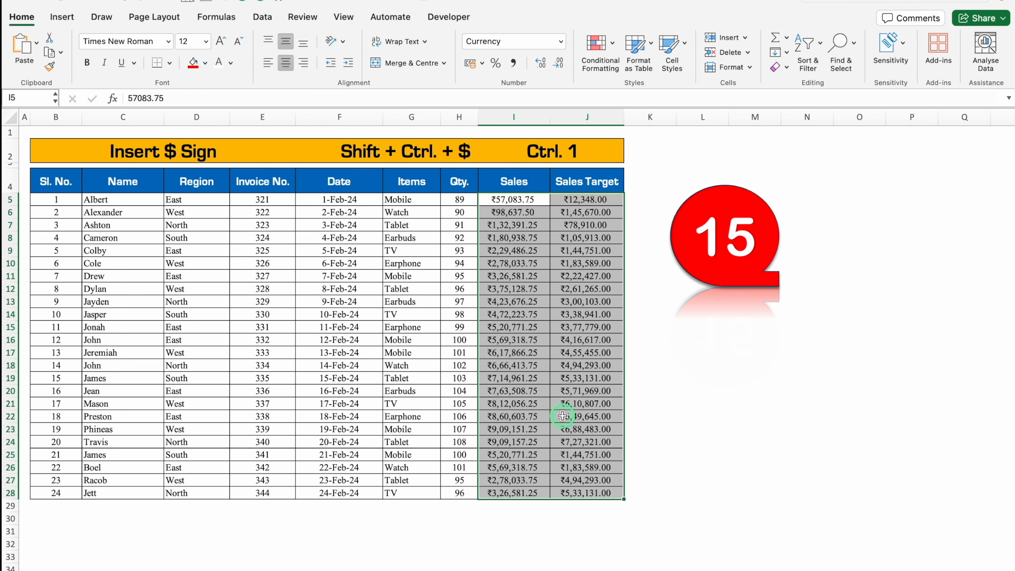
Change the currency symbol of the Sales and Sales Target values in I5:J28 to $ in Format Cells.
{"action": "key", "text": "ctrl+1"}
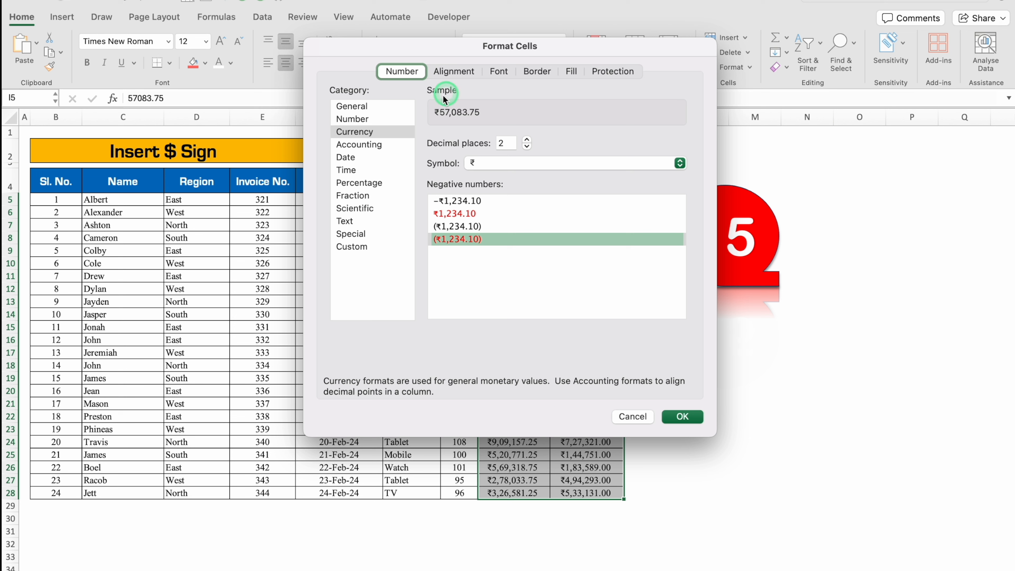
{"action": "left_click", "coordinate": [386, 132]}
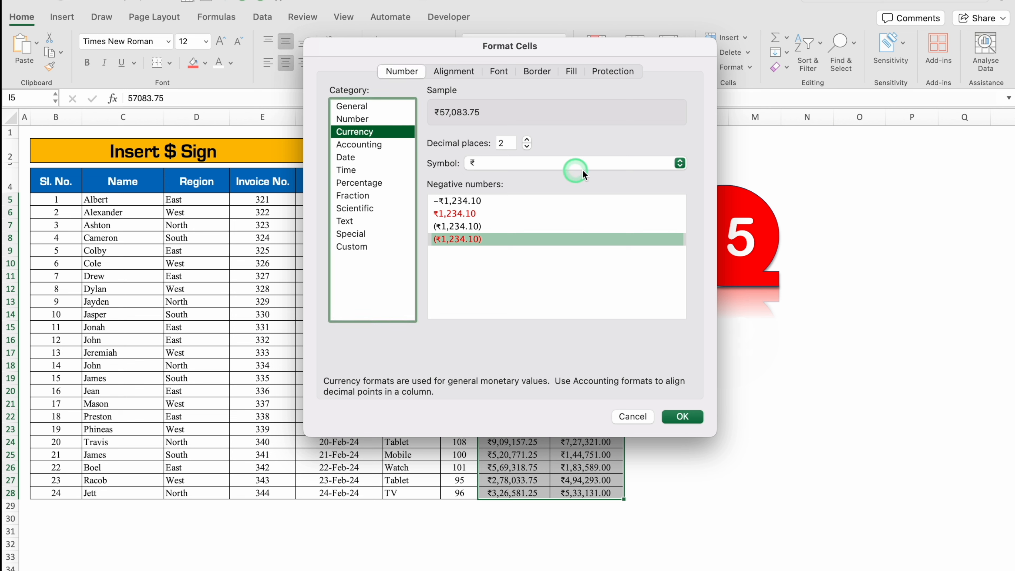
{"action": "left_click", "coordinate": [681, 164]}
{"action": "left_click", "coordinate": [574, 413]}
{"action": "left_click", "coordinate": [684, 417]}
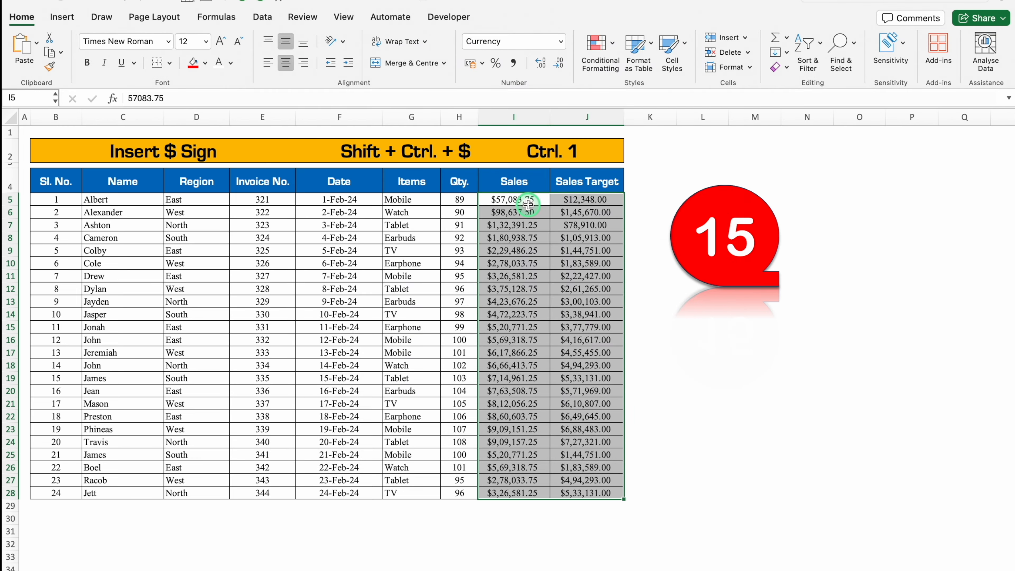
{"action": "left_click", "coordinate": [528, 204]}
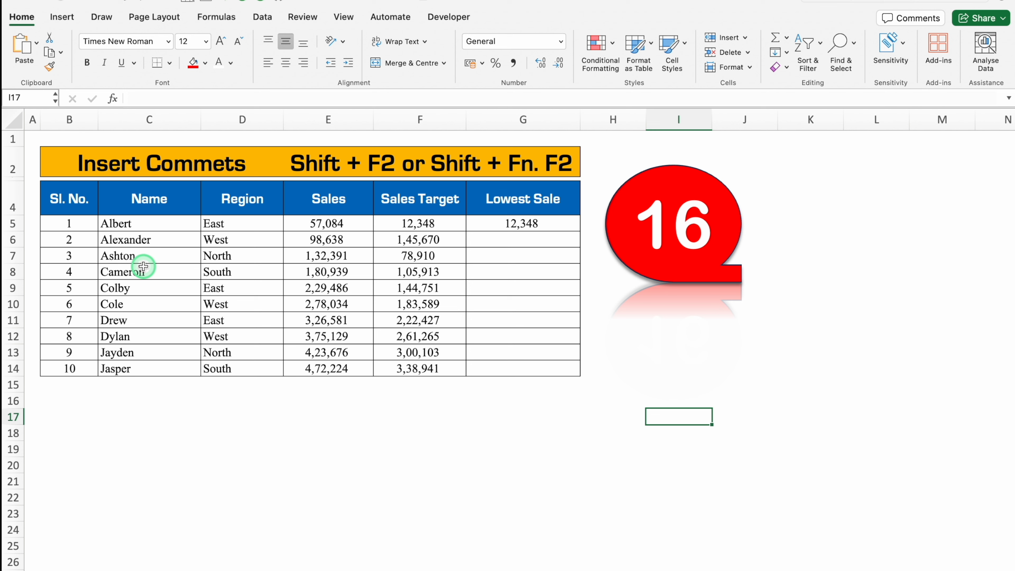
On the comments sheet, add the comment "Lowest Sales" to the Lowest Sale cell G5 and display it.
{"action": "left_click", "coordinate": [360, 195]}
{"action": "left_click", "coordinate": [418, 199]}
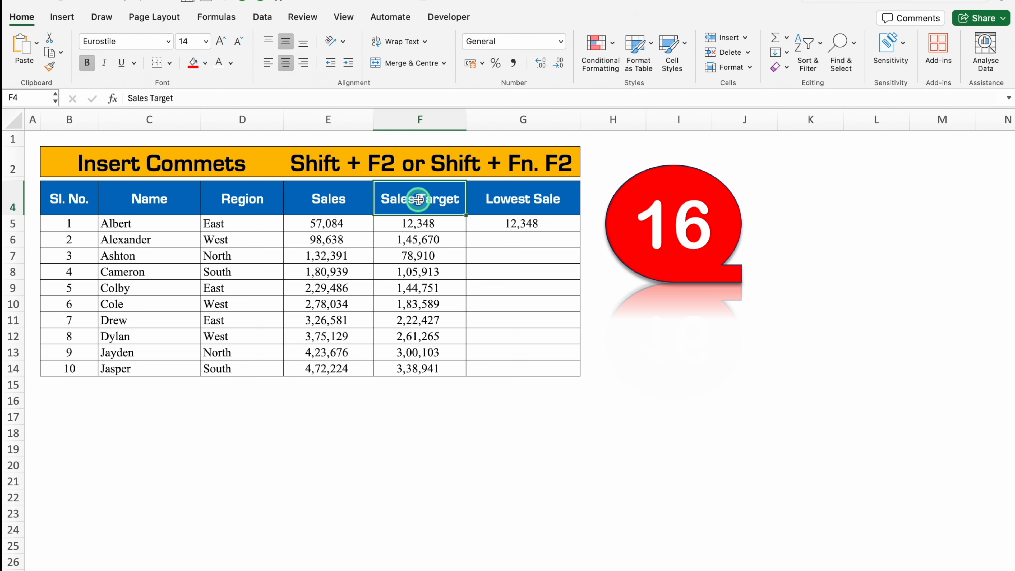
{"action": "left_click", "coordinate": [552, 221]}
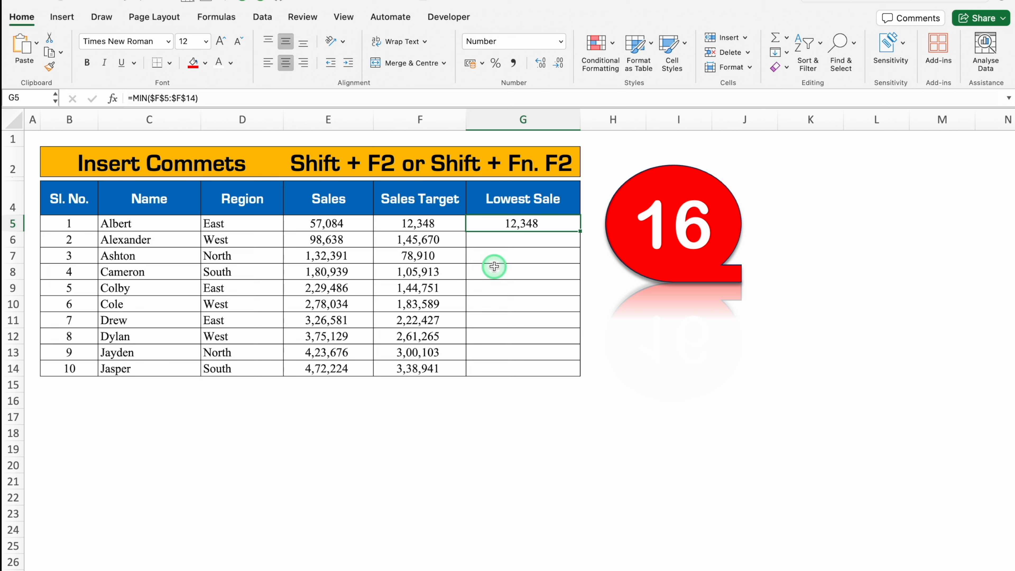
{"action": "key", "text": "shift+F2"}
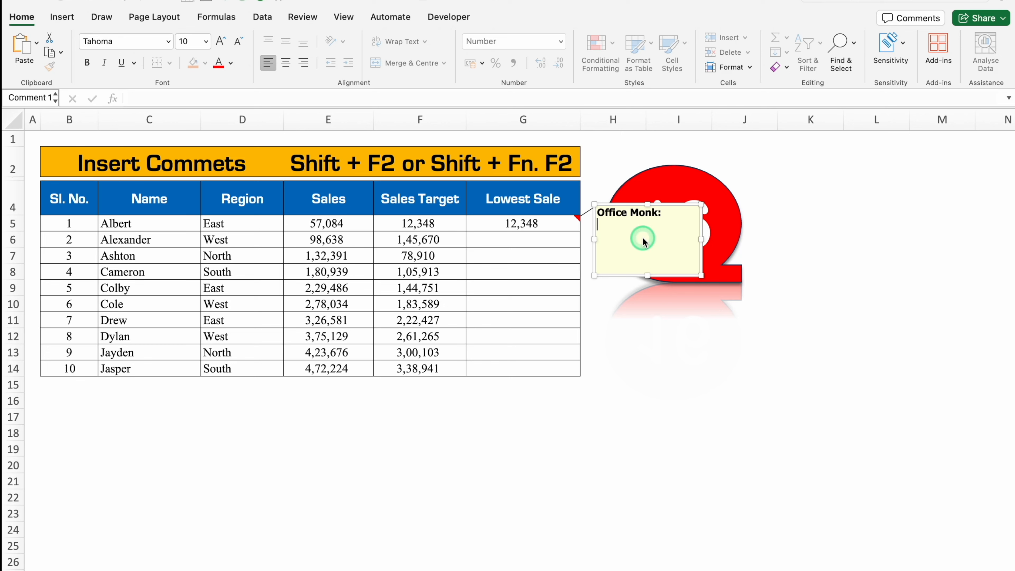
{"action": "type", "text": "Lowest Sales"}
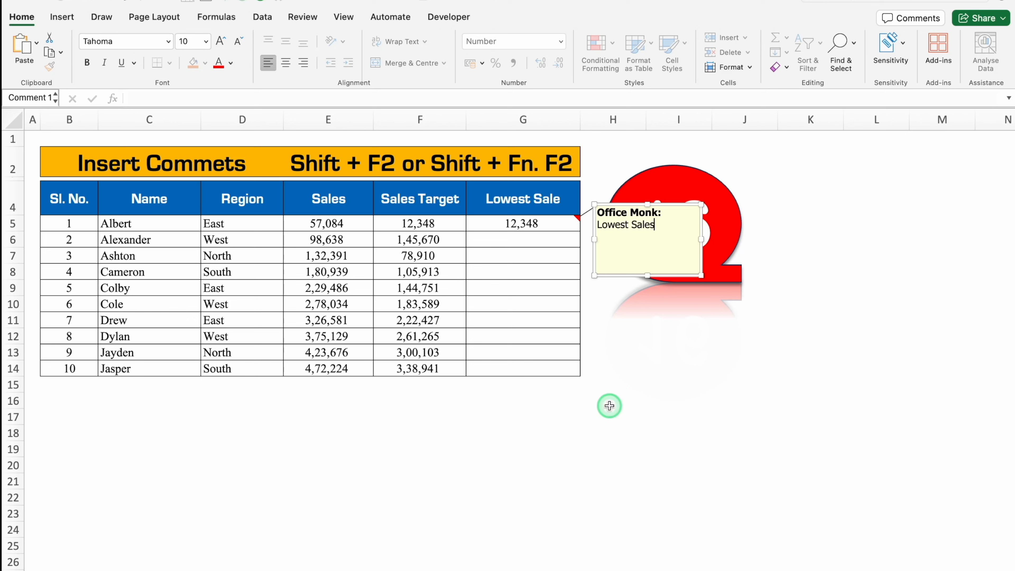
{"action": "left_click", "coordinate": [609, 405]}
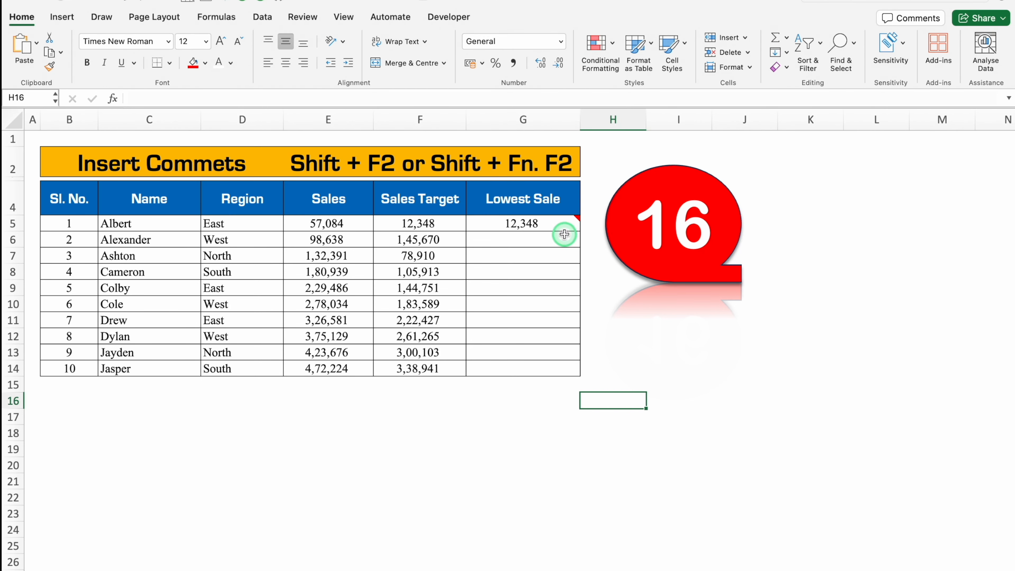
{"action": "mouse_move", "coordinate": [562, 223]}
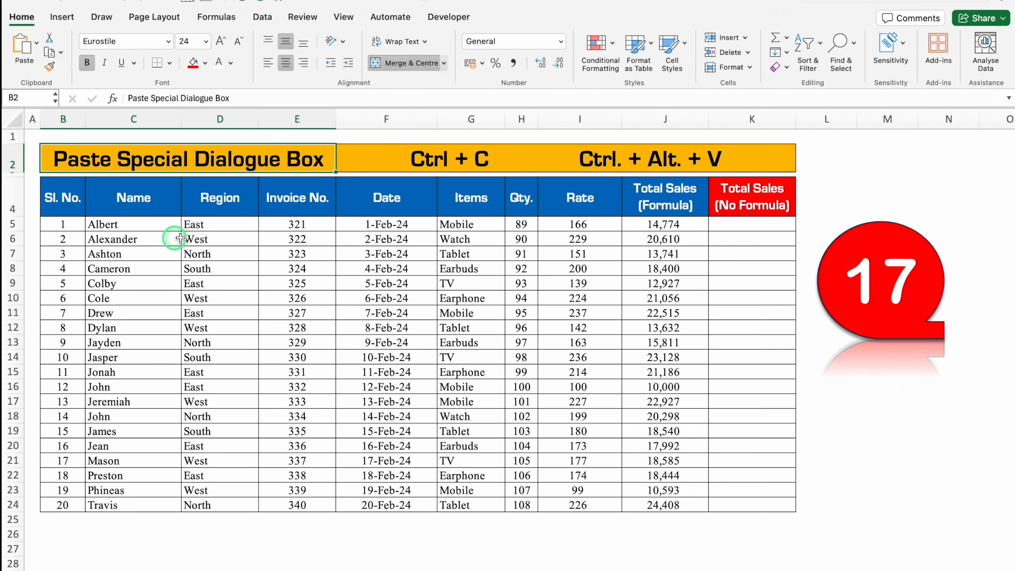
On the Paste Special sheet, copy the Total Sales (Formula) cells J5:J24.
{"action": "left_click", "coordinate": [674, 225]}
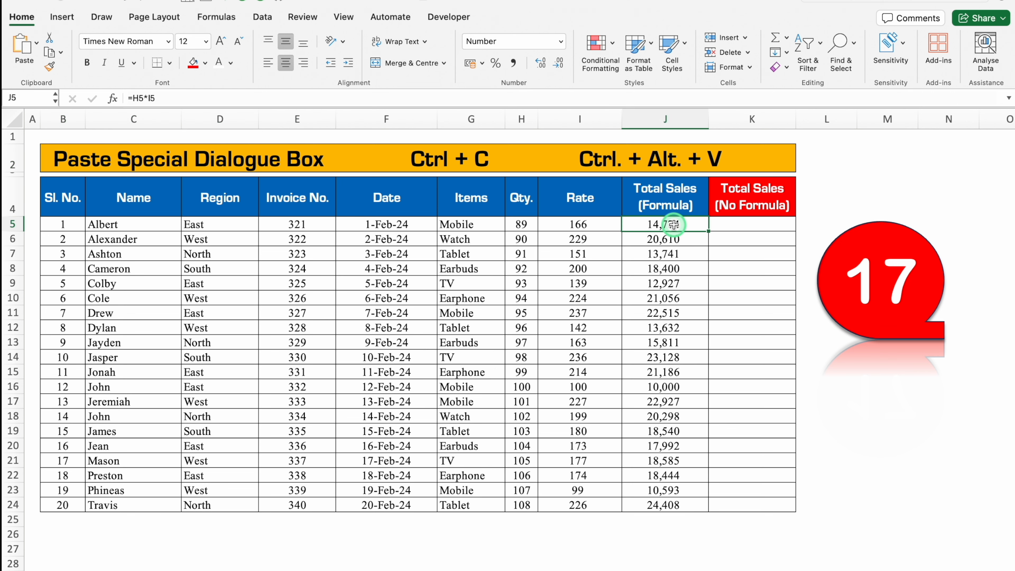
{"action": "left_click", "coordinate": [748, 225]}
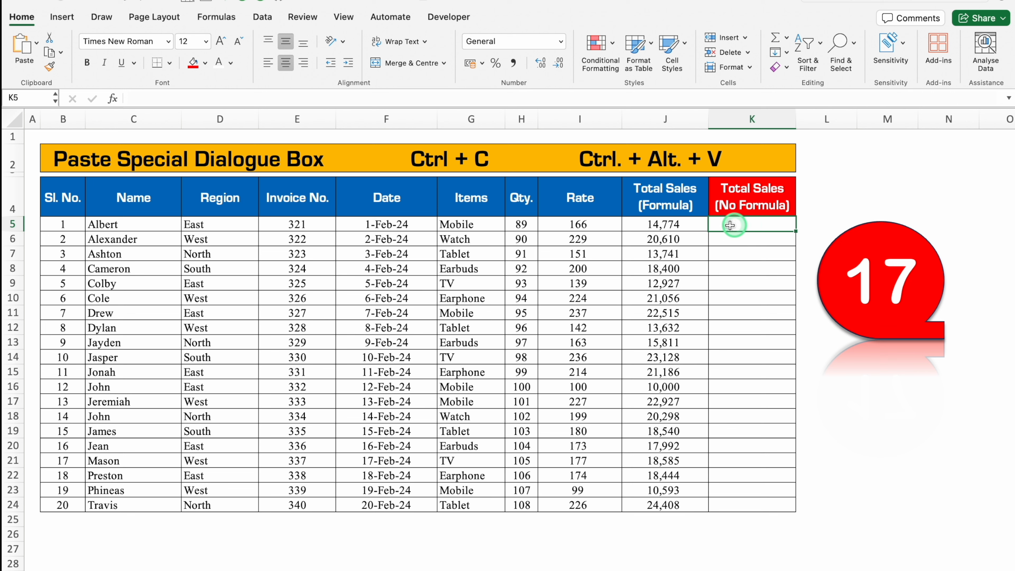
{"action": "left_click", "coordinate": [681, 223]}
{"action": "left_click_drag", "start_coordinate": [681, 223], "coordinate": [693, 503]}
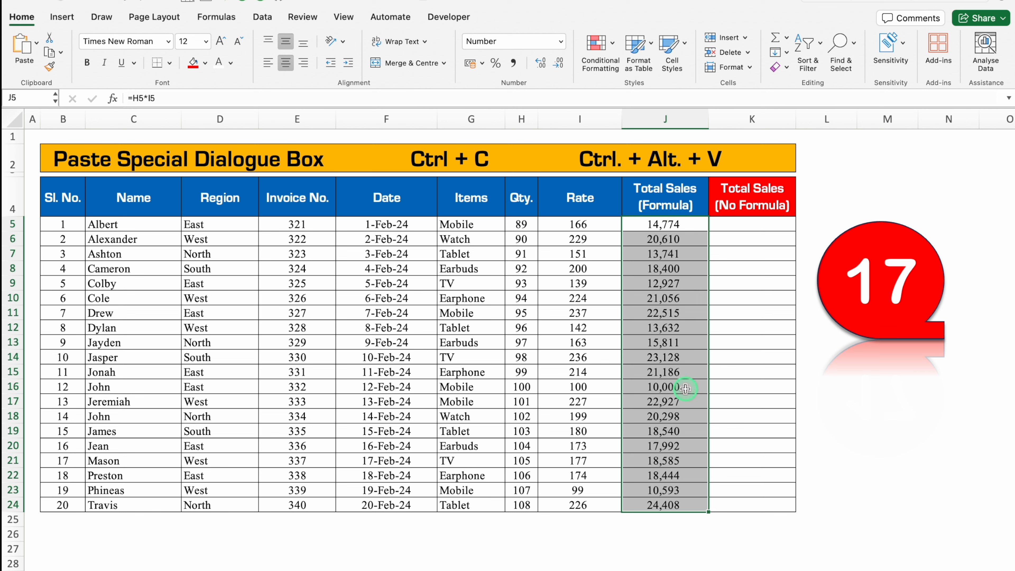
{"action": "key", "text": "ctrl+c"}
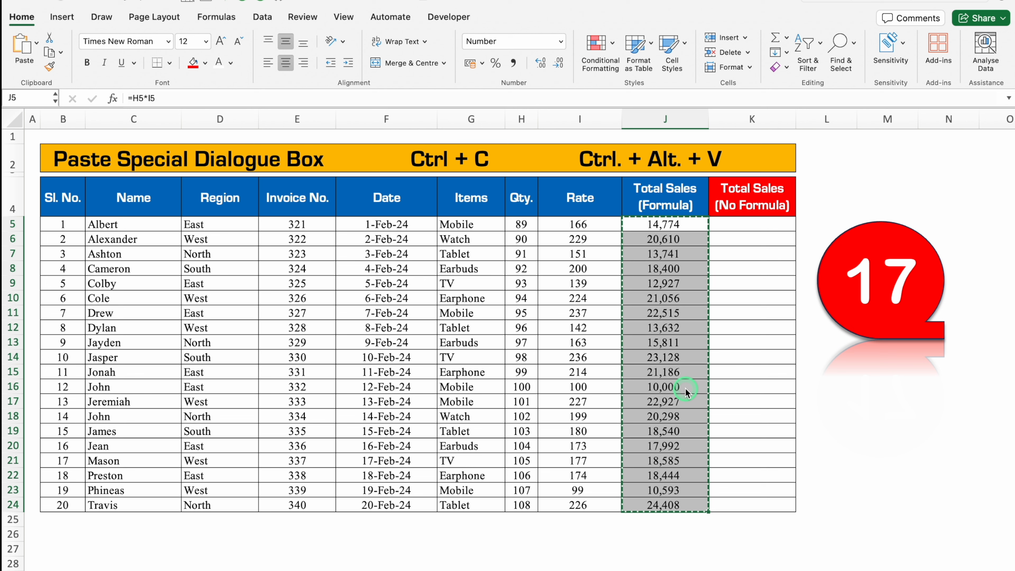
Paste only the values into the Total Sales (No Formula) column starting at K5 with Paste Special, and end copy mode.
{"action": "left_click", "coordinate": [754, 226]}
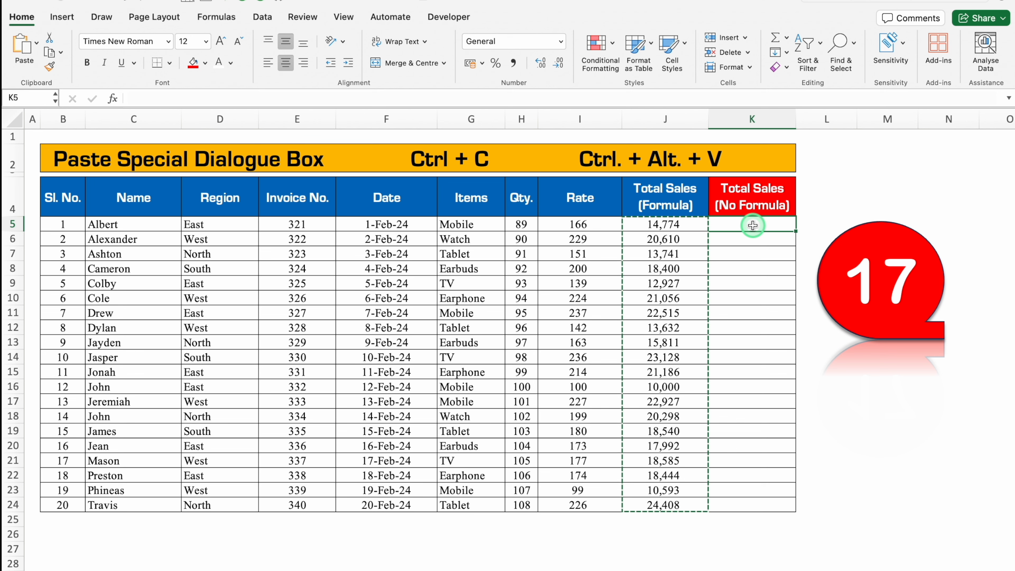
{"action": "key", "text": "ctrl+alt+v"}
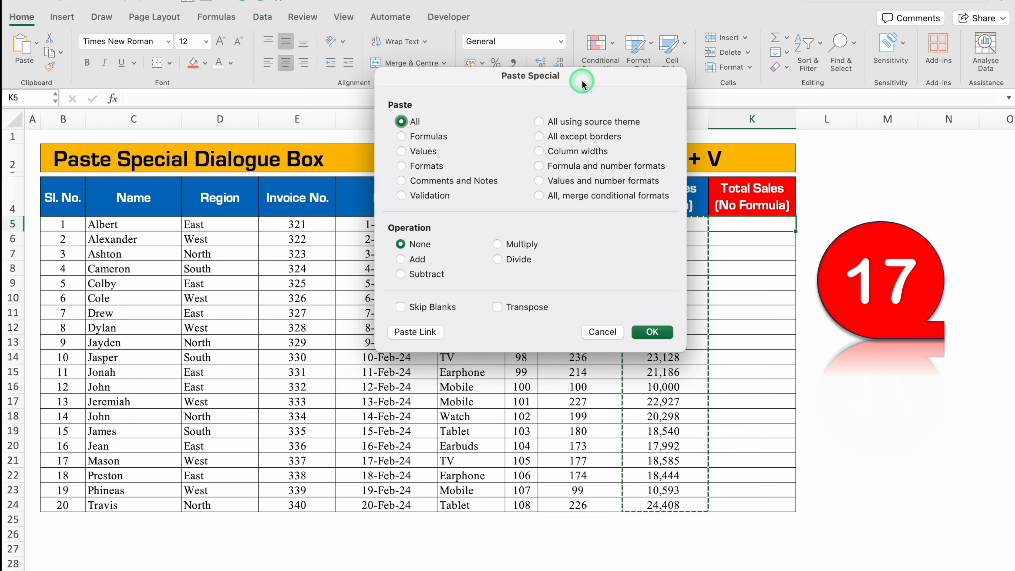
{"action": "left_click", "coordinate": [401, 151]}
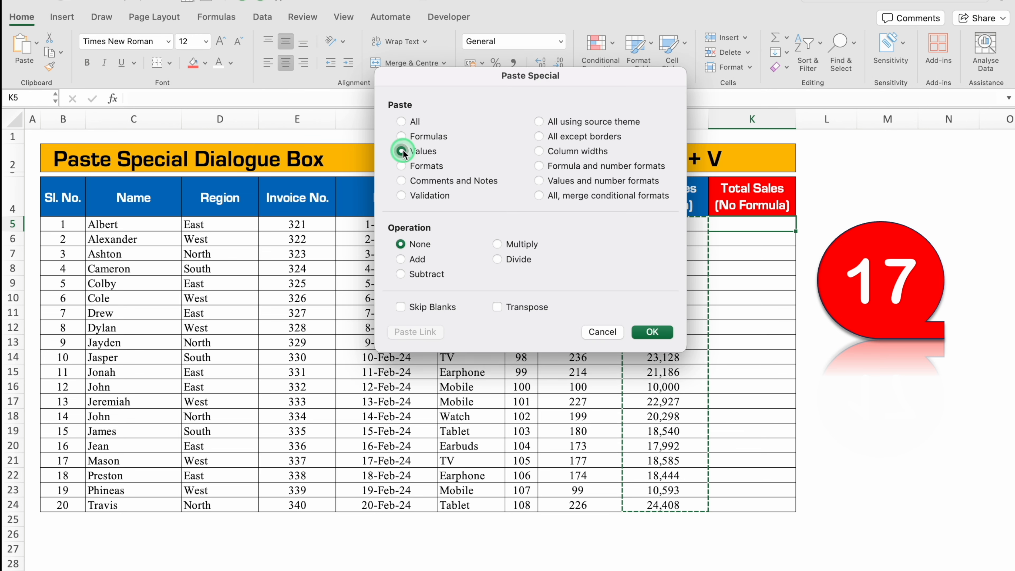
{"action": "left_click", "coordinate": [653, 332]}
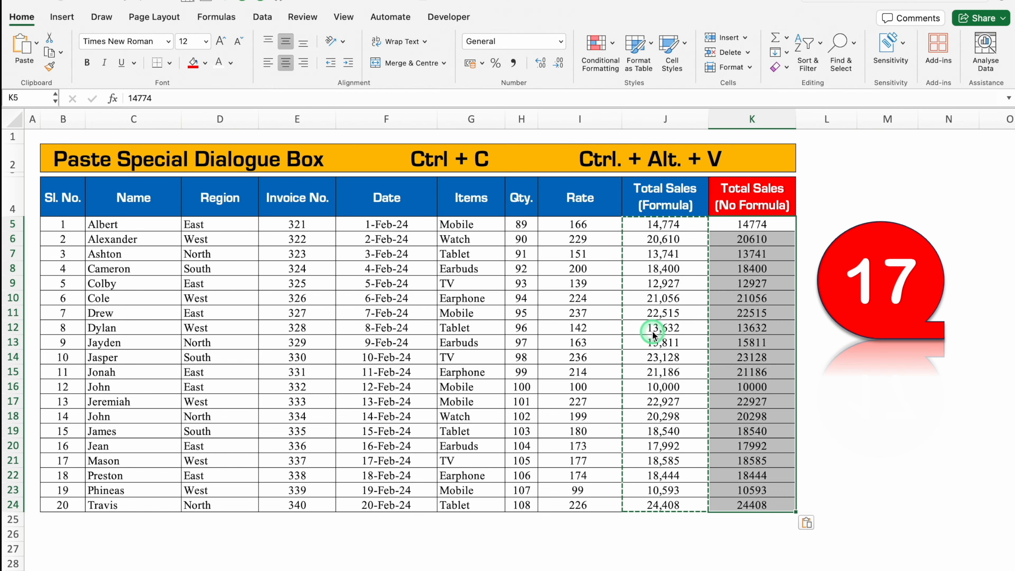
{"action": "left_click", "coordinate": [757, 224]}
{"action": "left_click", "coordinate": [760, 238]}
{"action": "left_click", "coordinate": [758, 285]}
{"action": "left_click", "coordinate": [757, 343]}
{"action": "key", "text": "Escape"}
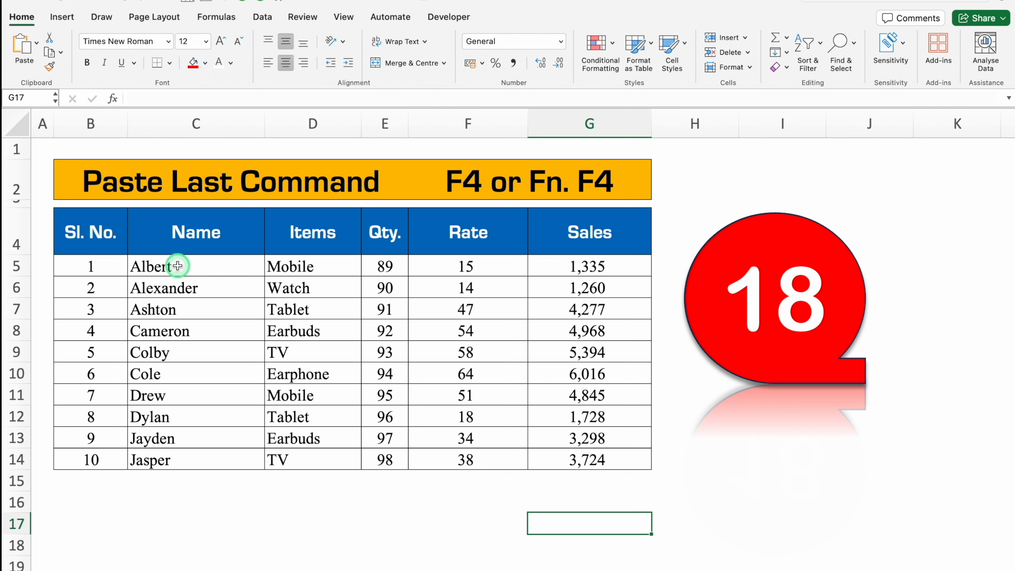
On the Paste Last Command sheet, make the name in C5 bold and repeat that command on C9.
{"action": "left_click", "coordinate": [230, 266]}
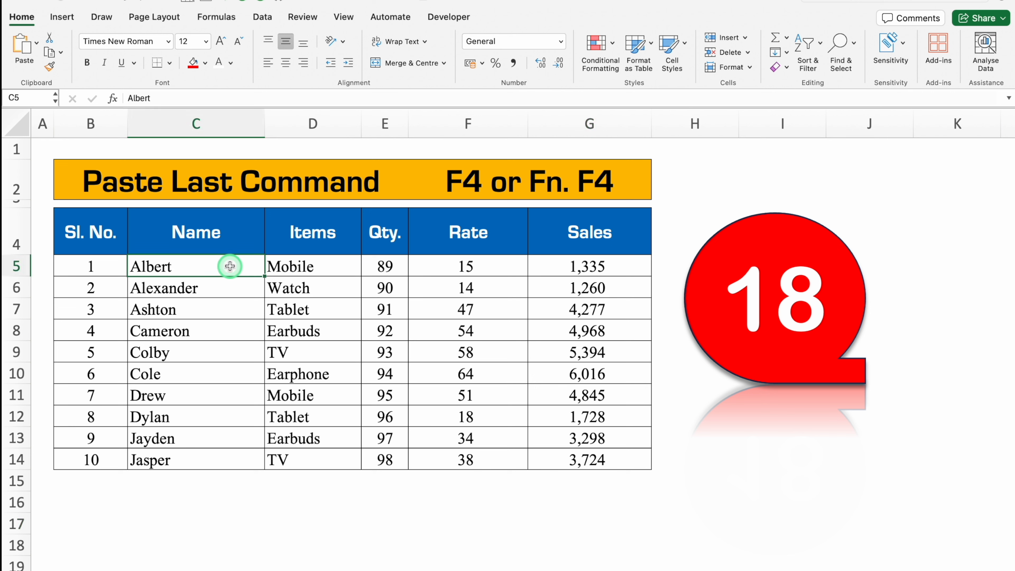
{"action": "key", "text": "super+b"}
{"action": "left_click", "coordinate": [209, 350]}
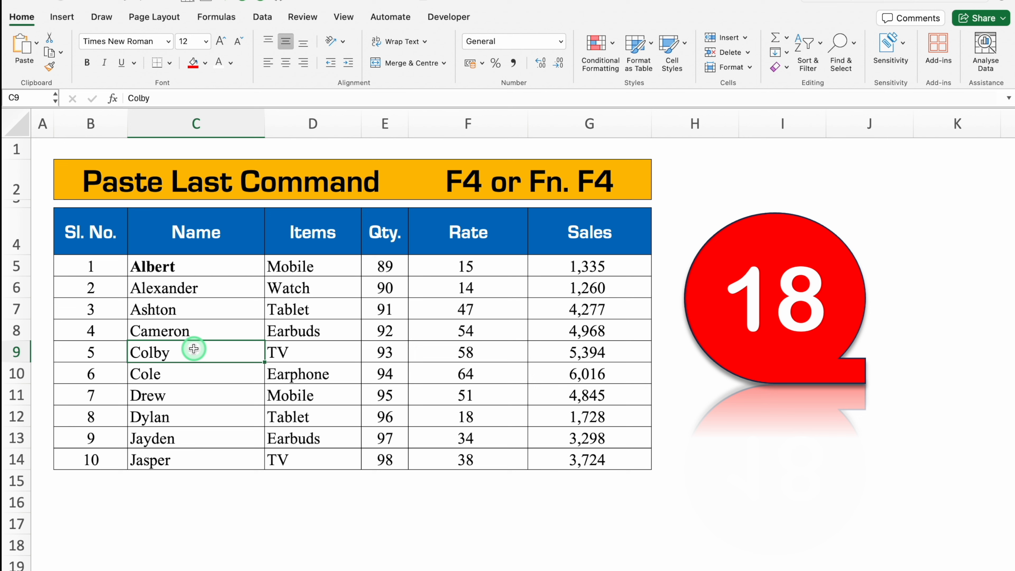
{"action": "key", "text": "F4"}
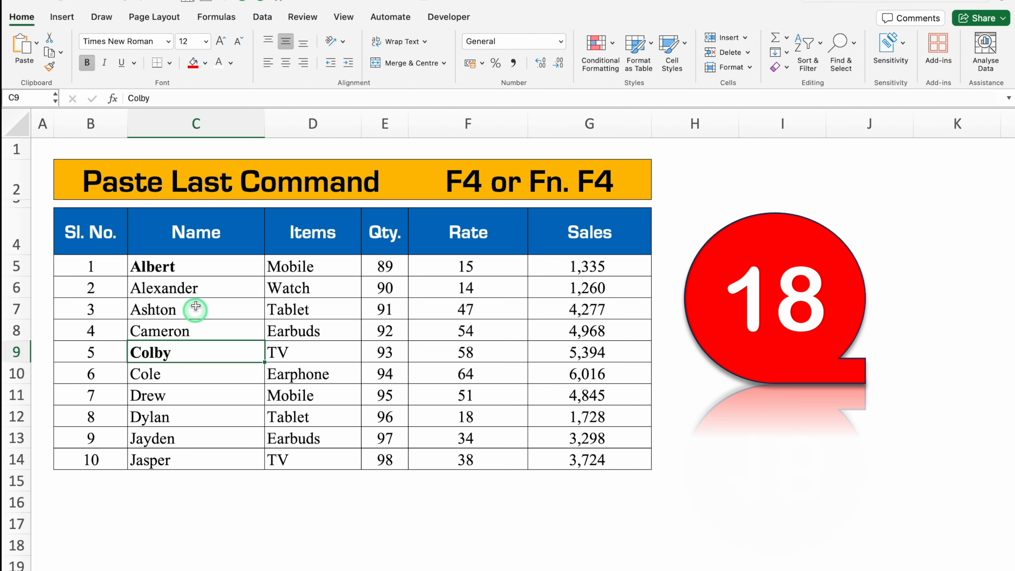
Set the font colour of the name in C6 to dark red and repeat that command on C10:C14.
{"action": "left_click", "coordinate": [196, 284]}
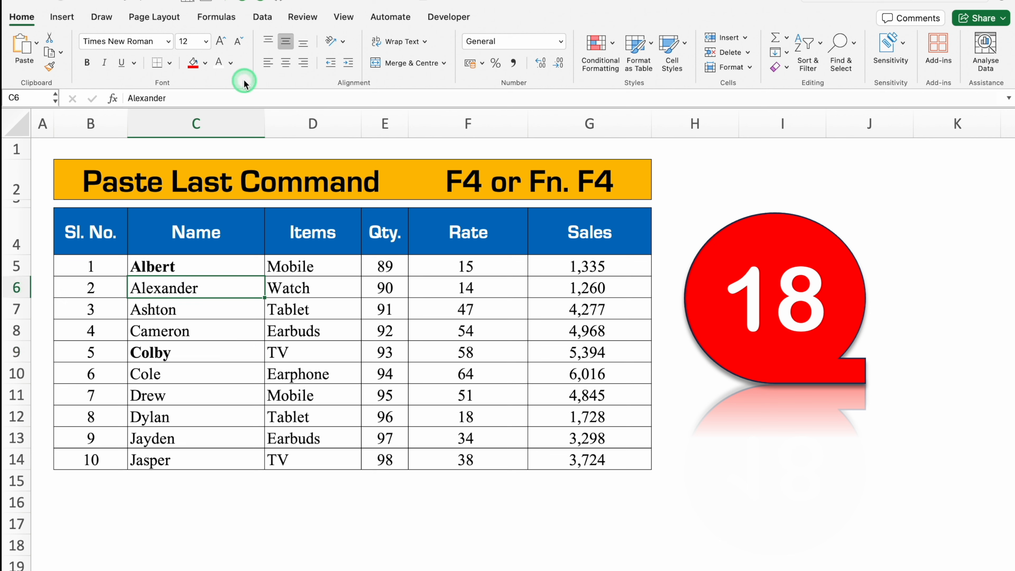
{"action": "left_click", "coordinate": [231, 63]}
{"action": "left_click", "coordinate": [237, 213]}
{"action": "left_click_drag", "start_coordinate": [188, 374], "coordinate": [192, 459]}
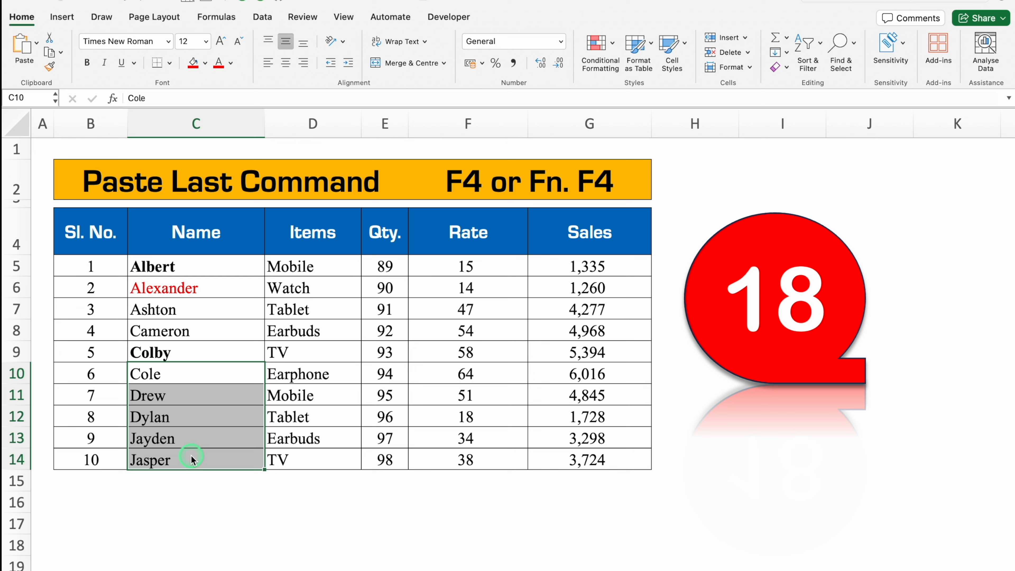
{"action": "key", "text": "F4"}
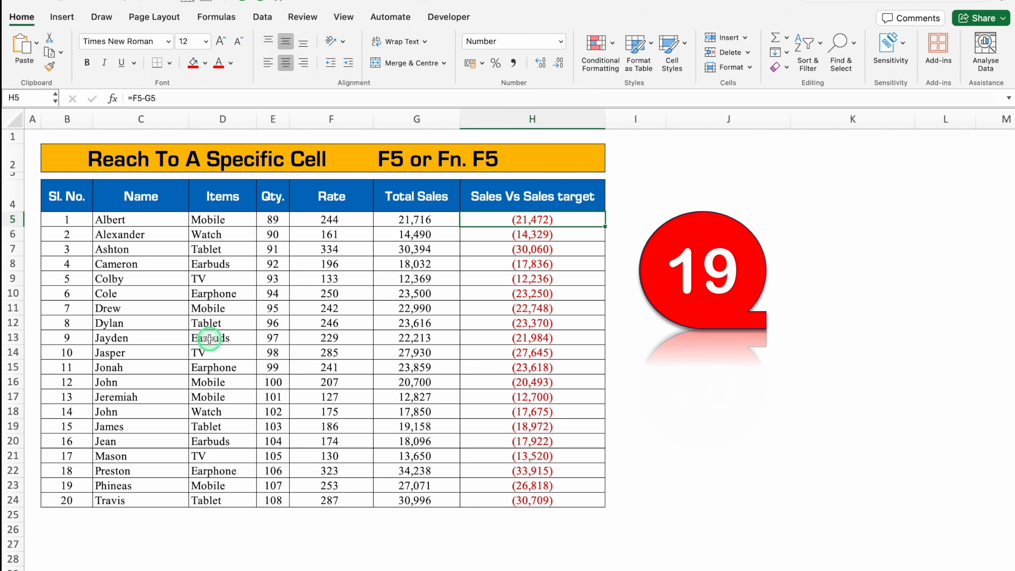
On the Reach To A Specific Cell sheet, select all data validation cells within the table B4:H24 using Go to Special.
{"action": "left_click", "coordinate": [230, 218]}
{"action": "left_click", "coordinate": [438, 220]}
{"action": "left_click", "coordinate": [483, 220]}
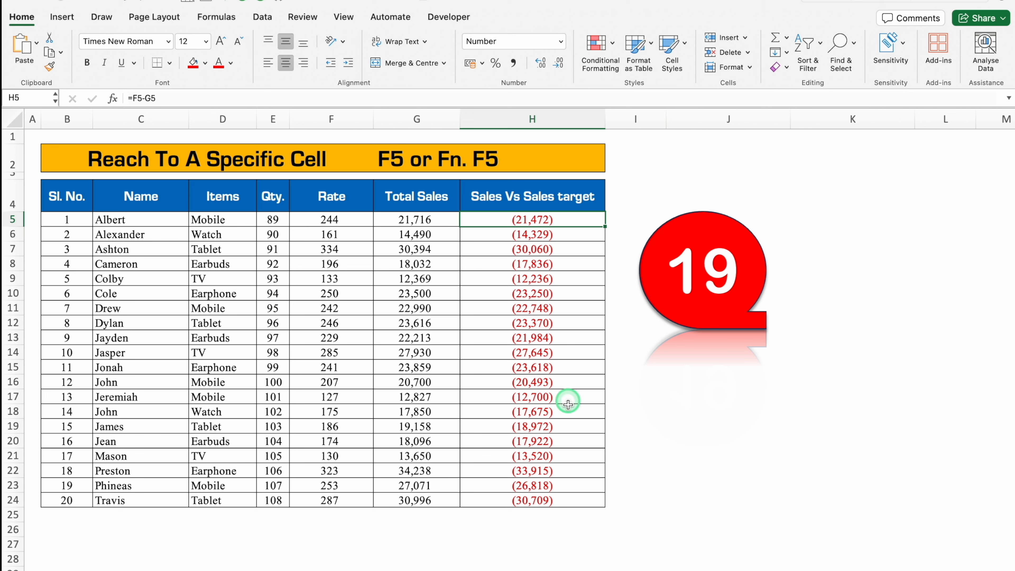
{"action": "left_click", "coordinate": [125, 223]}
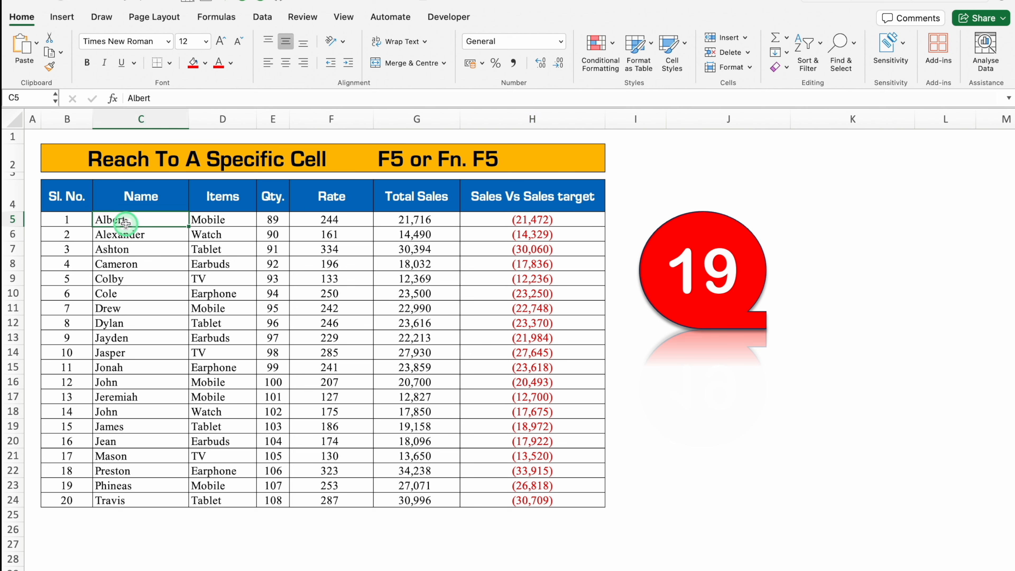
{"action": "key", "text": "super+a"}
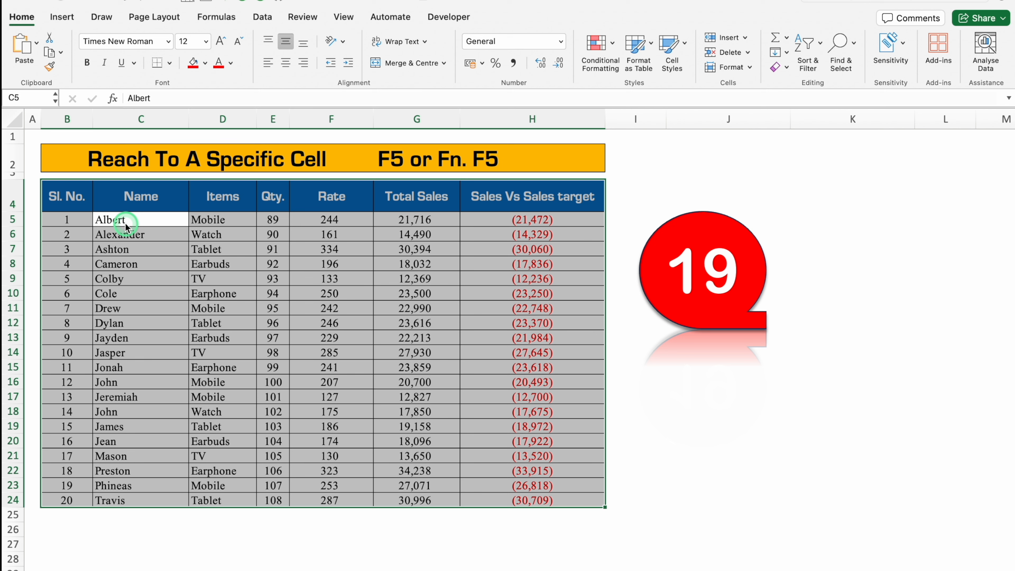
{"action": "key", "text": "F5"}
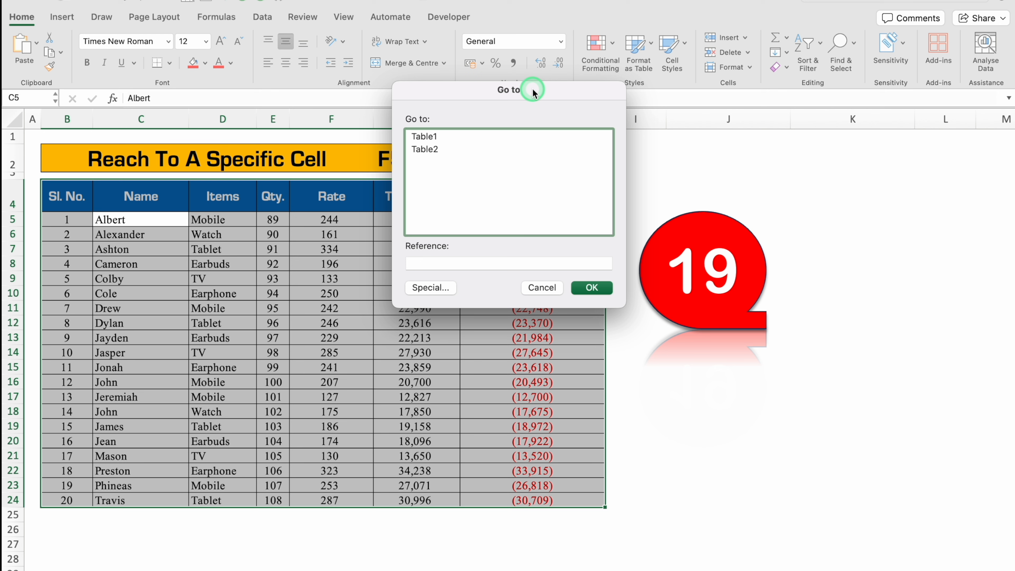
{"action": "left_click", "coordinate": [440, 287]}
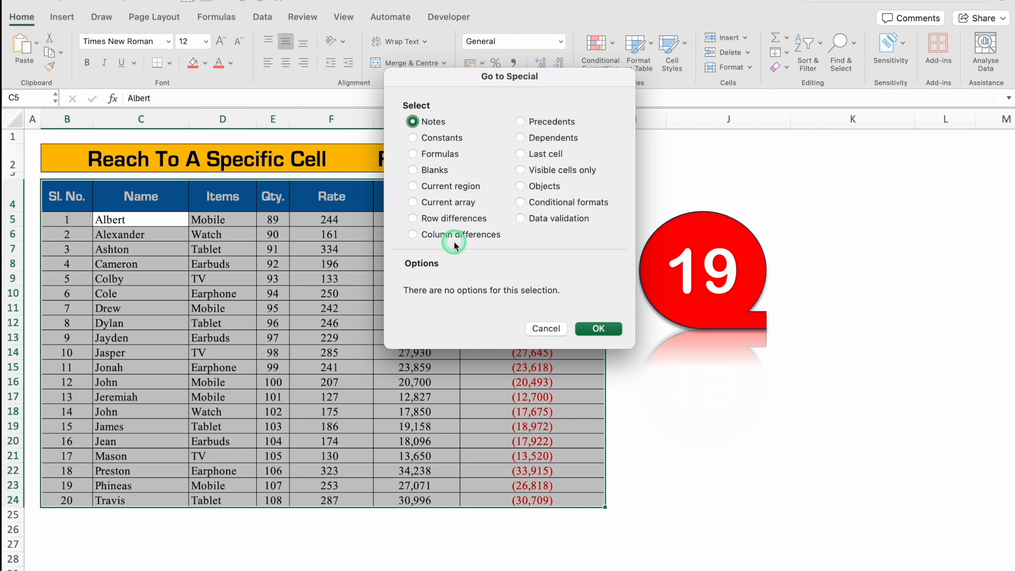
{"action": "left_click", "coordinate": [520, 218]}
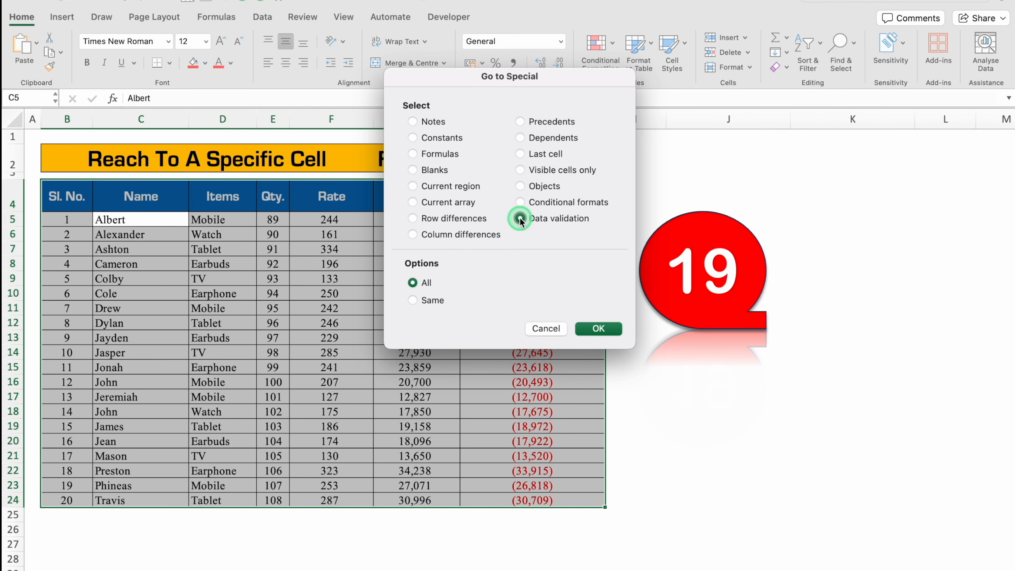
{"action": "left_click", "coordinate": [598, 329]}
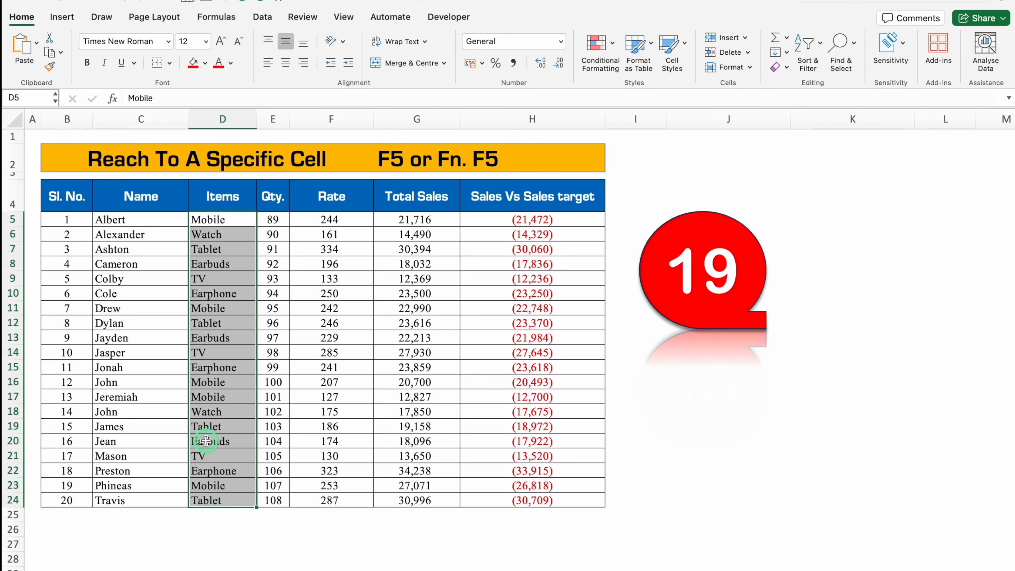
Try to select formula cells with Go to Special while only the Items cells D5:D24 are selected.
{"action": "key", "text": "F5"}
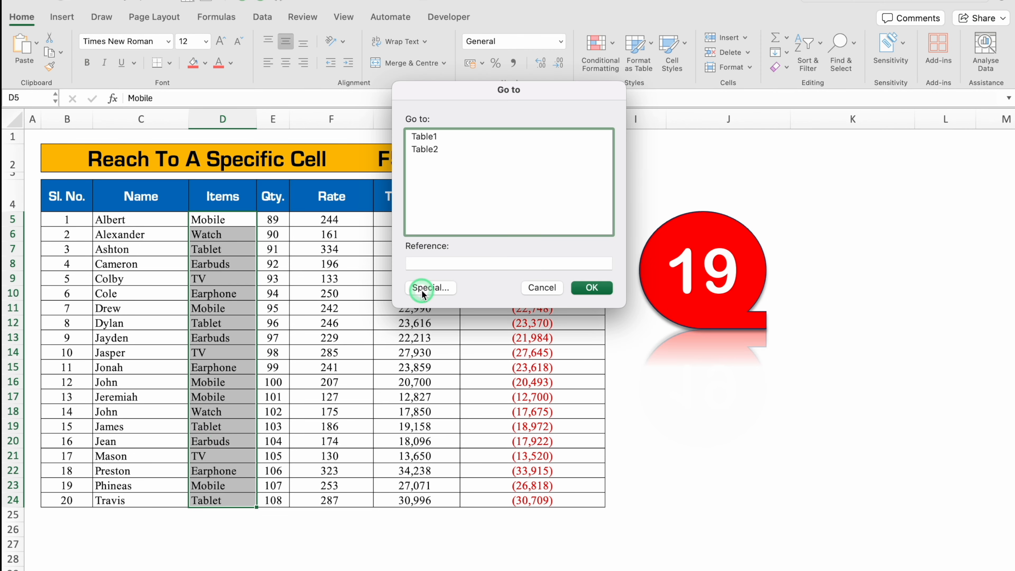
{"action": "left_click", "coordinate": [423, 289]}
{"action": "left_click", "coordinate": [413, 154]}
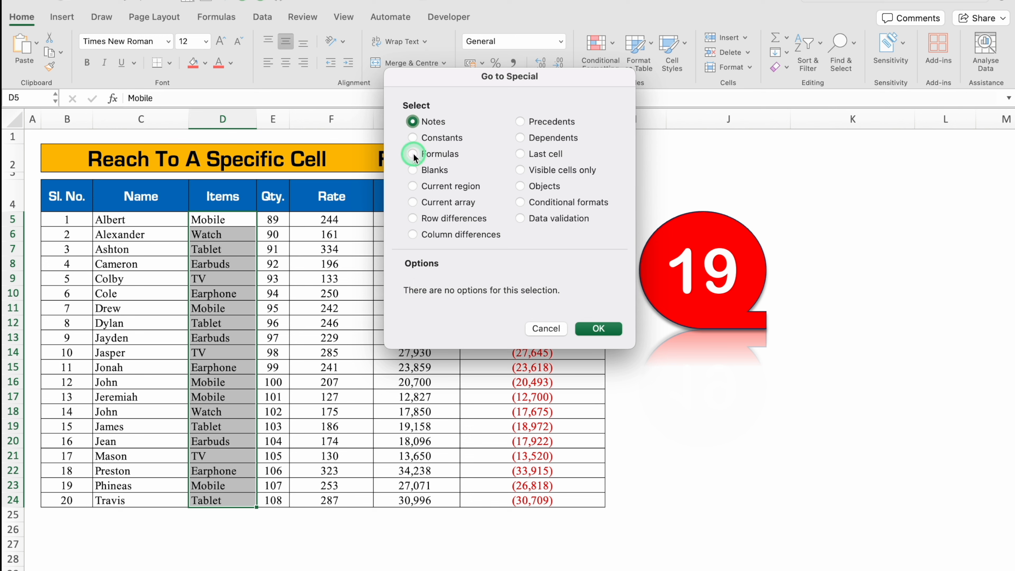
{"action": "left_click", "coordinate": [597, 329]}
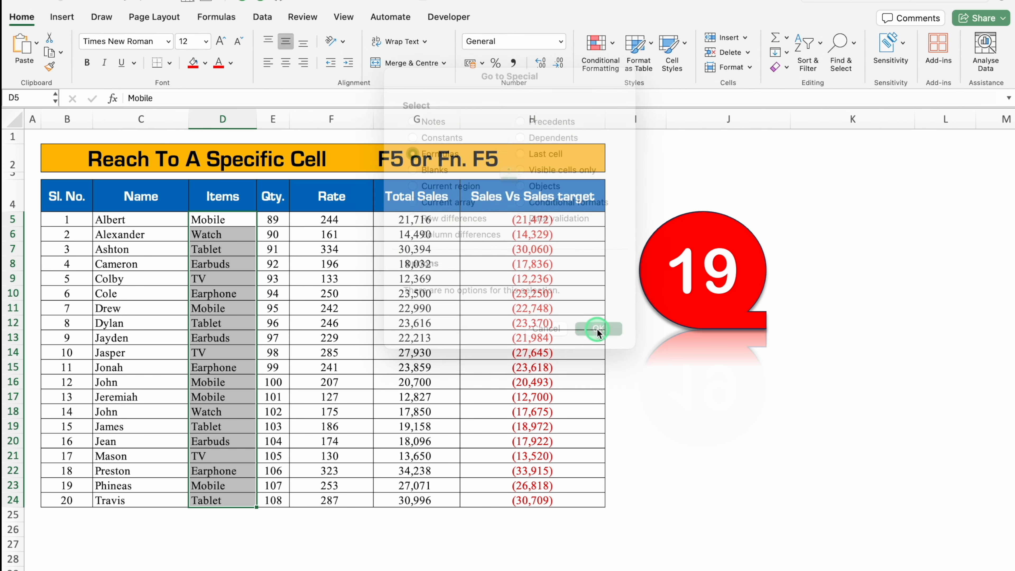
{"action": "left_click", "coordinate": [530, 229]}
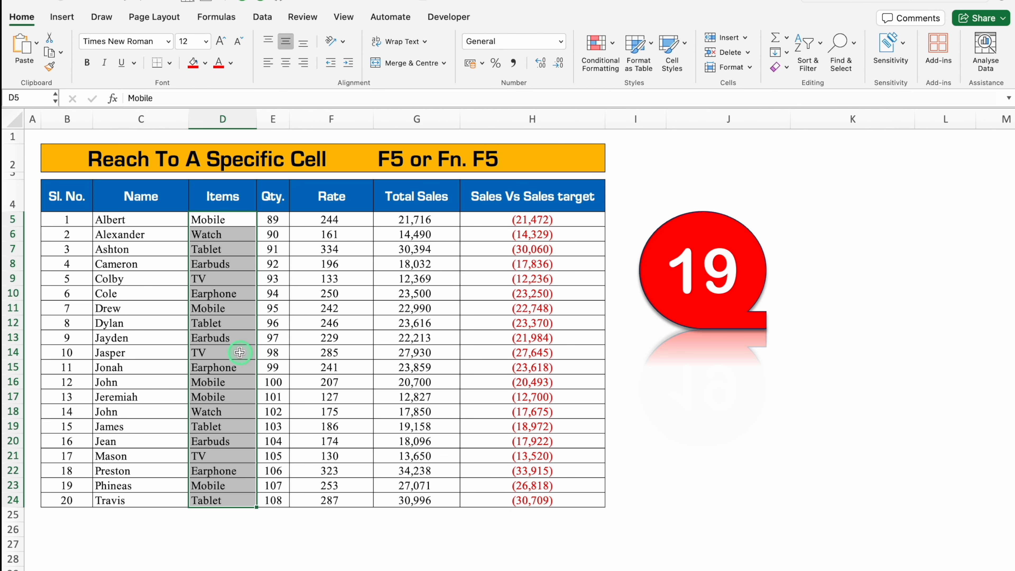
Select the whole table B4:H24 and use Go to Special to select only its formula cells.
{"action": "key", "text": "super+a"}
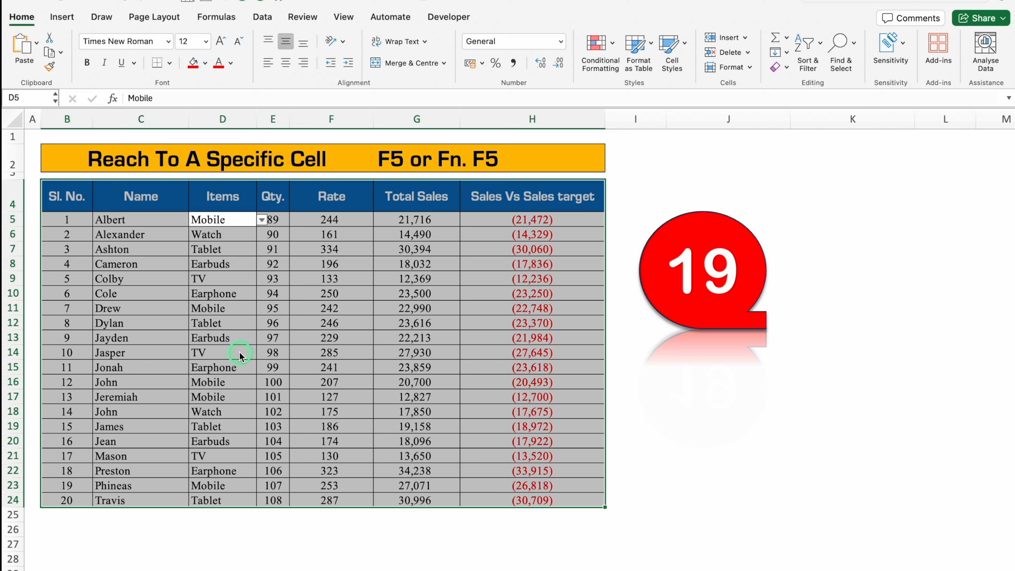
{"action": "key", "text": "F5"}
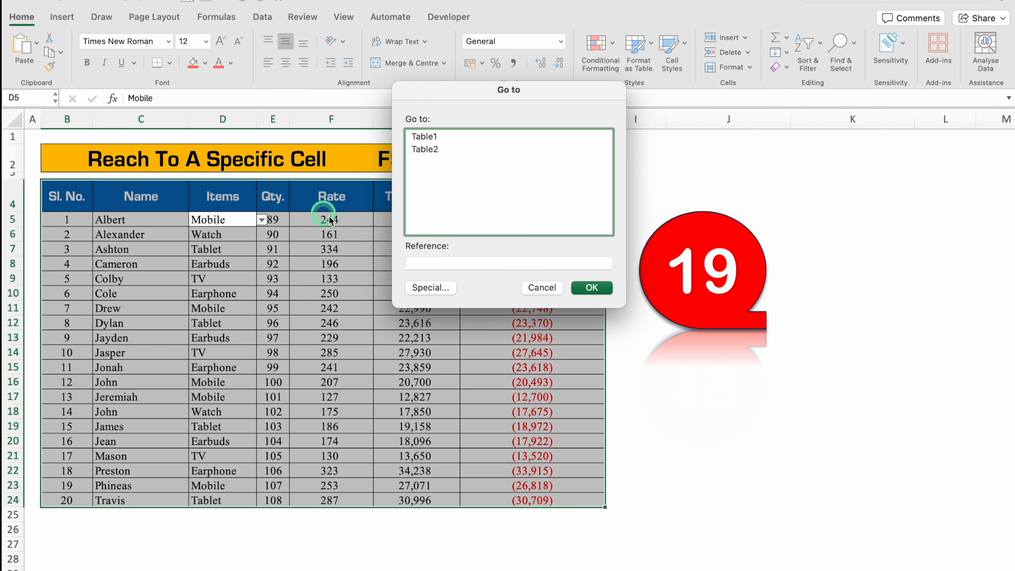
{"action": "left_click", "coordinate": [431, 289]}
{"action": "left_click", "coordinate": [412, 154]}
{"action": "left_click", "coordinate": [596, 329]}
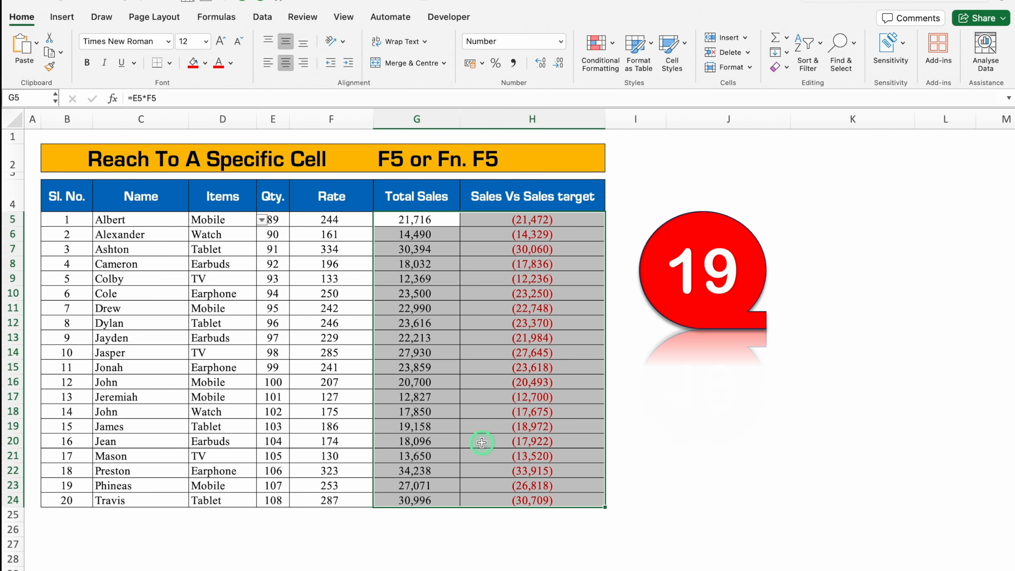
On the Strike Through sheet, apply strikethrough to the first Resigned employee's record in C6:K6.
{"action": "left_click", "coordinate": [69, 570]}
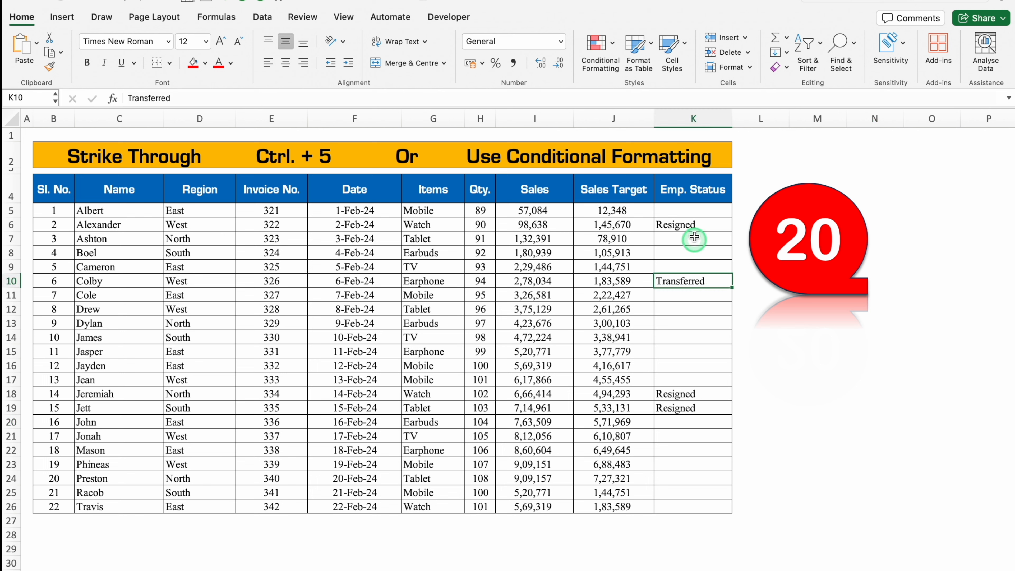
{"action": "left_click", "coordinate": [693, 225]}
{"action": "left_click", "coordinate": [706, 280]}
{"action": "key", "text": "Up"}
{"action": "key", "text": "Up"}
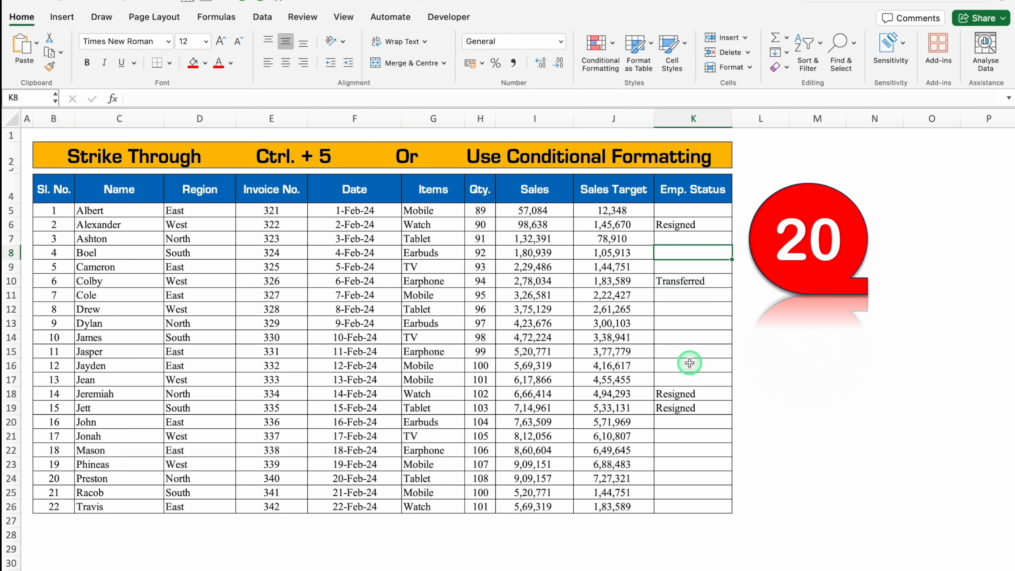
{"action": "left_click", "coordinate": [705, 225]}
{"action": "left_click", "coordinate": [708, 282]}
{"action": "left_click_drag", "start_coordinate": [90, 226], "coordinate": [691, 223]}
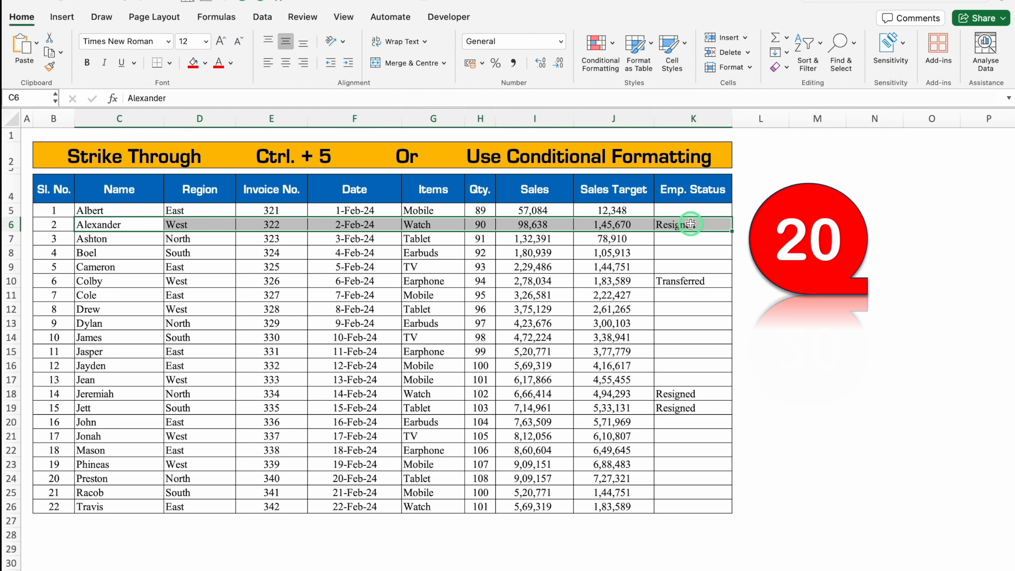
{"action": "key", "text": "ctrl+5"}
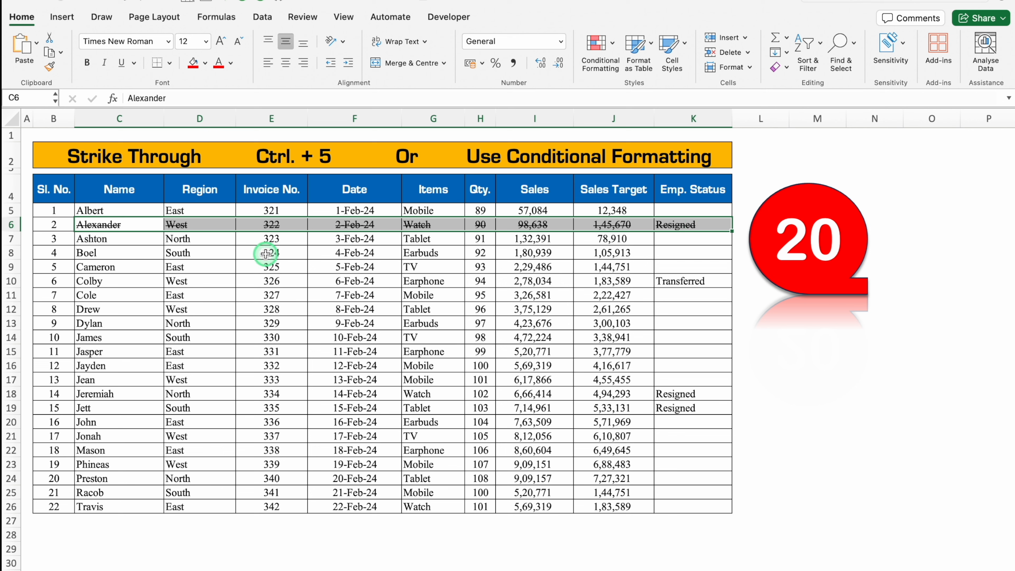
Apply strikethrough to the Transferred record in C10:K10 and the two Resigned records in C18:K19.
{"action": "left_click_drag", "start_coordinate": [710, 279], "coordinate": [128, 283]}
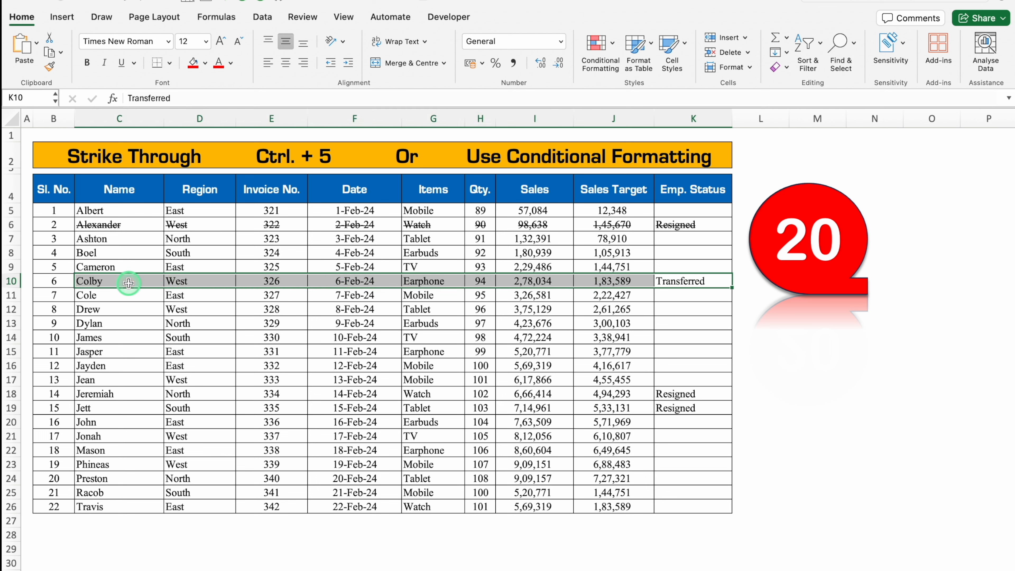
{"action": "key", "text": "ctrl+5"}
{"action": "left_click_drag", "start_coordinate": [696, 394], "coordinate": [125, 407]}
{"action": "key", "text": "ctrl+5"}
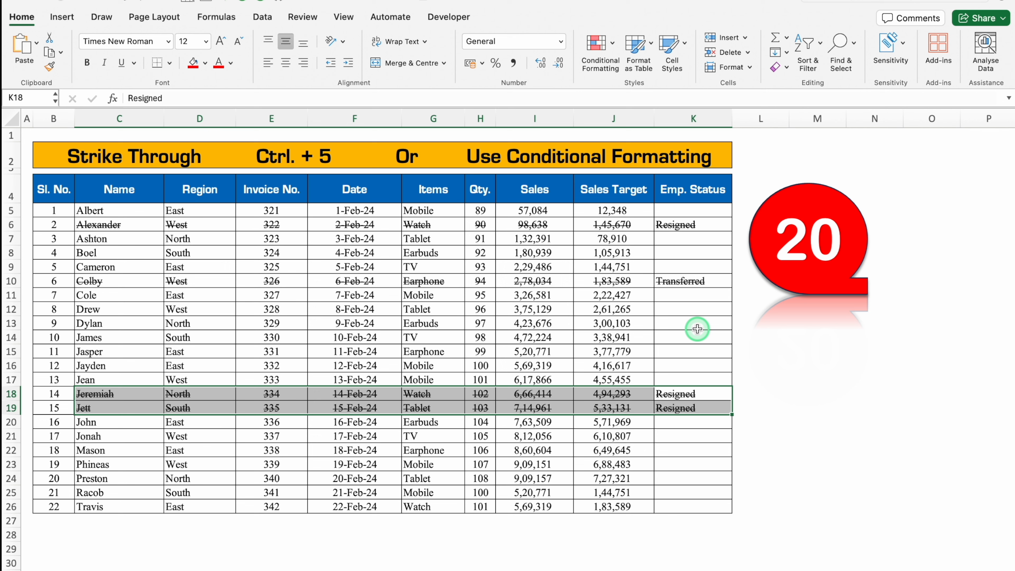
Undo the manual strikethrough on the Resigned and Transferred records.
{"action": "key", "text": "super+z"}
{"action": "key", "text": "super+z"}
{"action": "key", "text": "super+z"}
Create a Classic conditional formatting rule for C5:K26 that uses a formula to determine which cells to format.
{"action": "left_click_drag", "start_coordinate": [121, 210], "coordinate": [693, 506]}
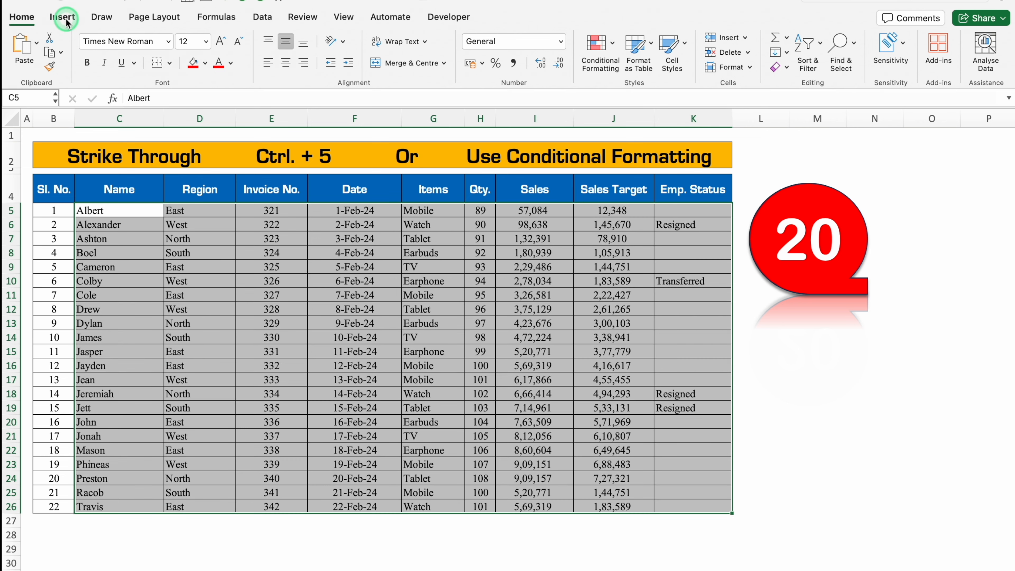
{"action": "left_click", "coordinate": [613, 43]}
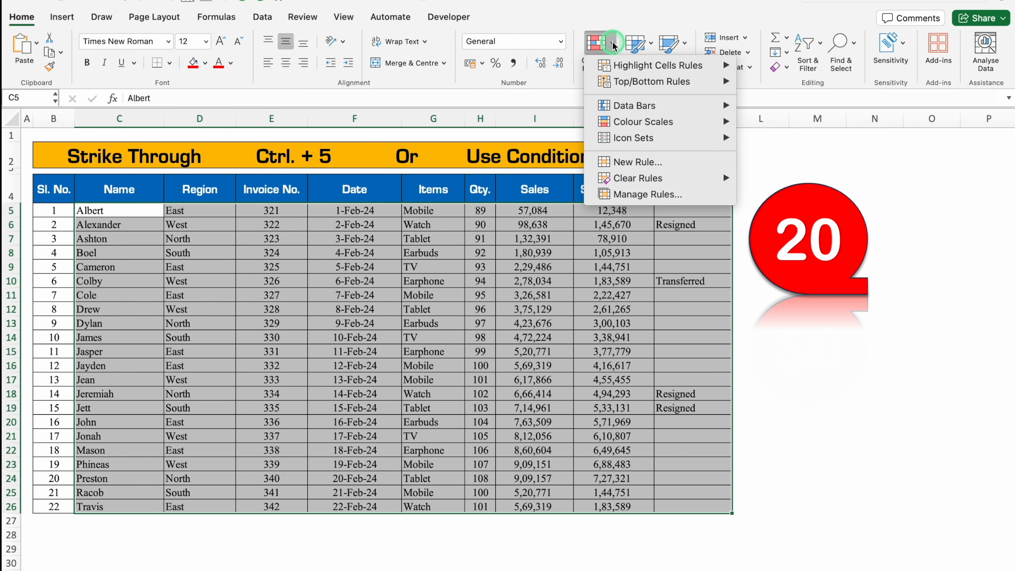
{"action": "left_click", "coordinate": [653, 162]}
{"action": "left_click", "coordinate": [508, 133]}
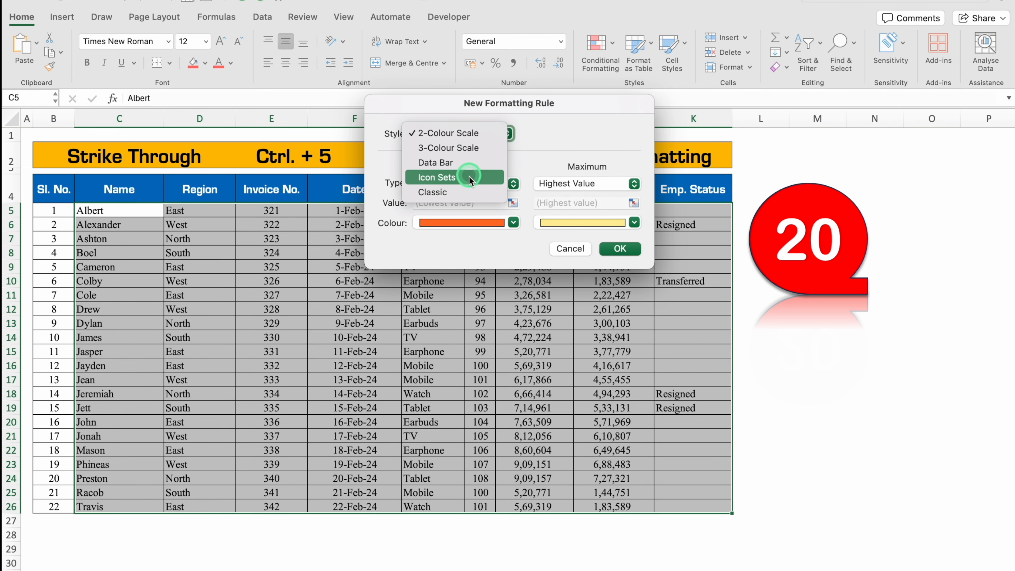
{"action": "left_click", "coordinate": [473, 190]}
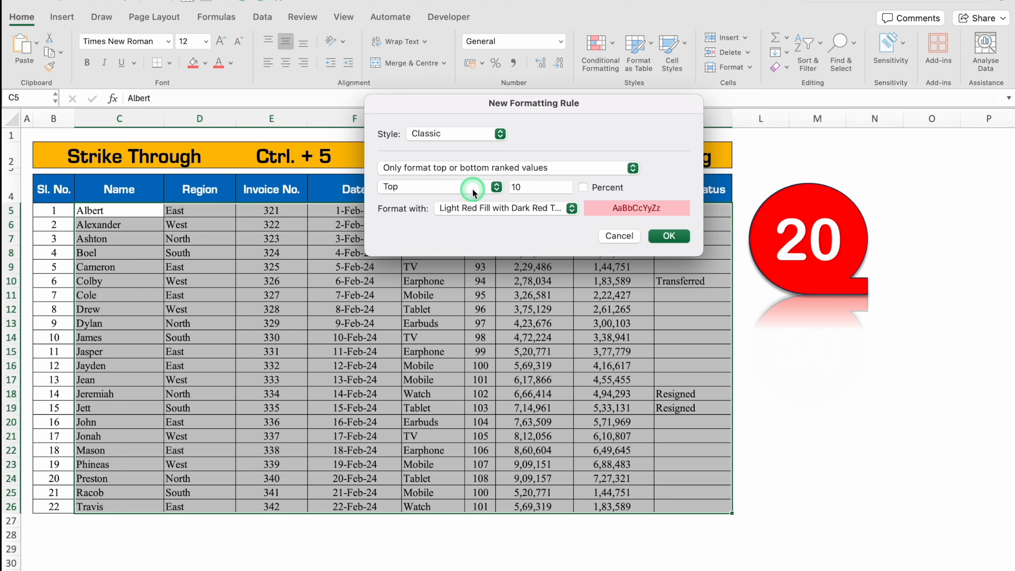
{"action": "left_click", "coordinate": [554, 167]}
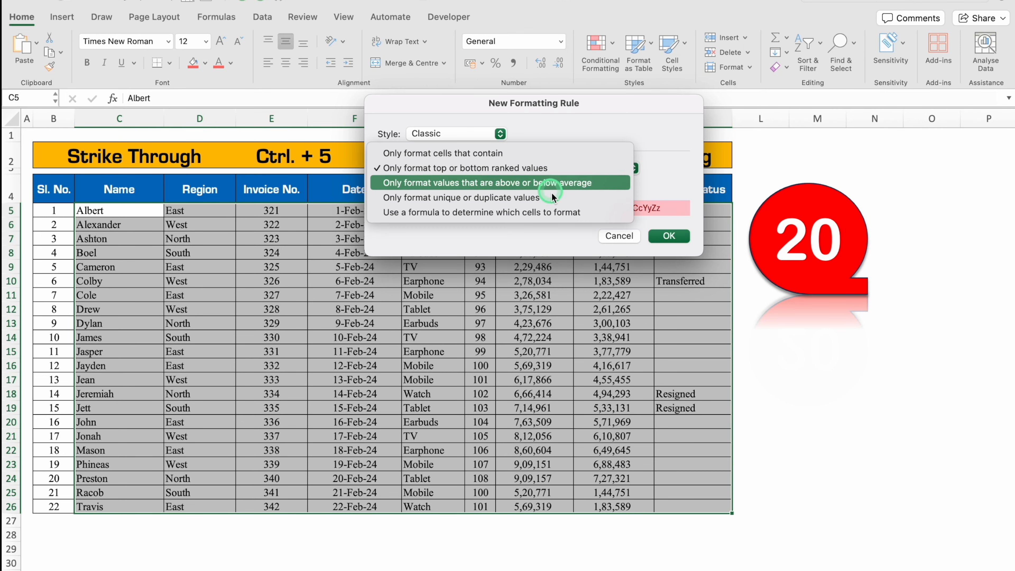
{"action": "left_click", "coordinate": [592, 215]}
Enter =$K5="Resigned" as the rule's formula, keeping only column K absolute.
{"action": "left_click_drag", "start_coordinate": [624, 106], "coordinate": [396, 230]}
{"action": "left_click", "coordinate": [314, 315]}
{"action": "type", "text": "="}
{"action": "left_click", "coordinate": [676, 214]}
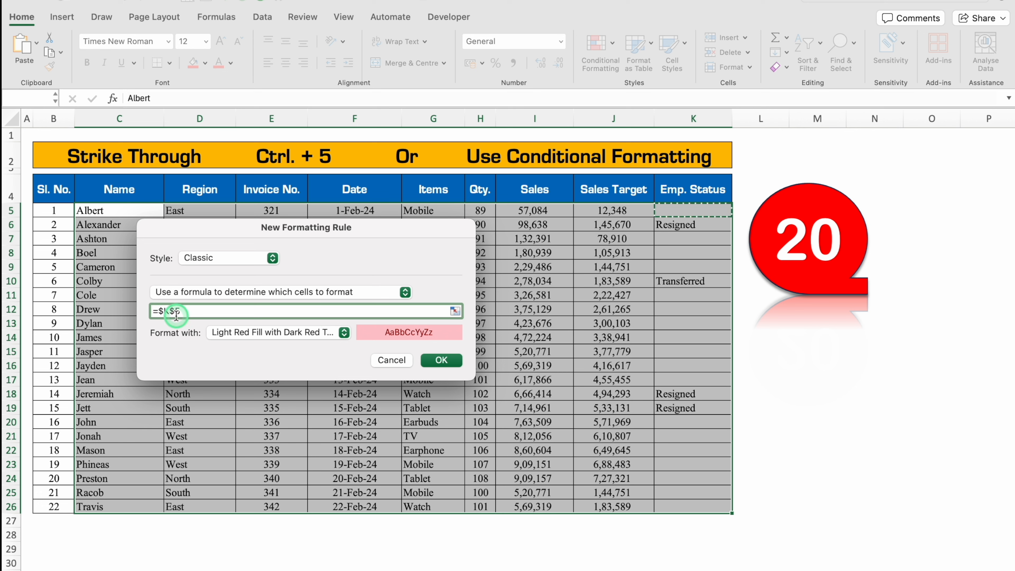
{"action": "left_click", "coordinate": [190, 348]}
{"action": "key", "text": "BackSpace"}
{"action": "left_click", "coordinate": [204, 310]}
{"action": "type", "text": "="}
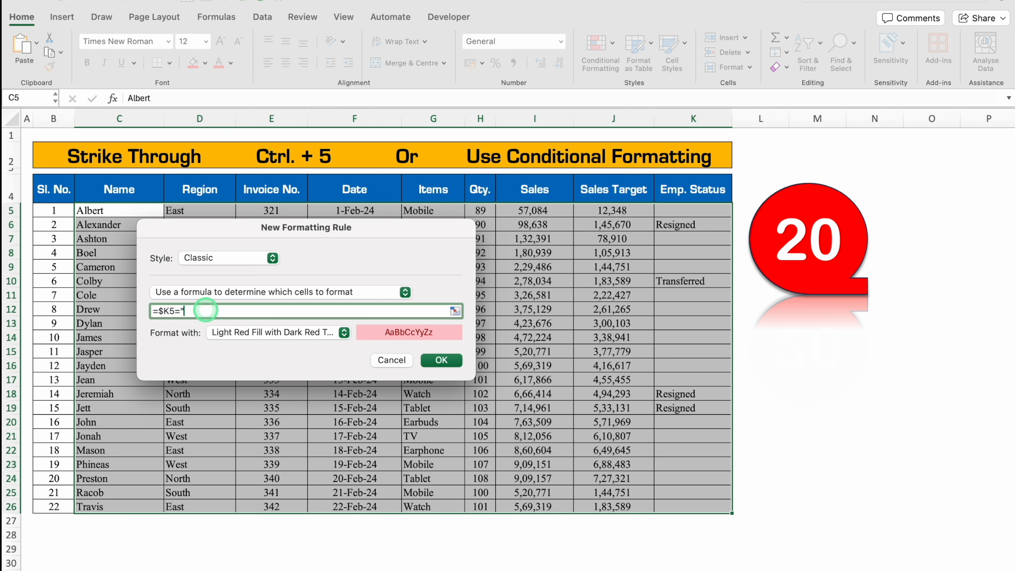
{"action": "type", "text": "\"Resigned"}
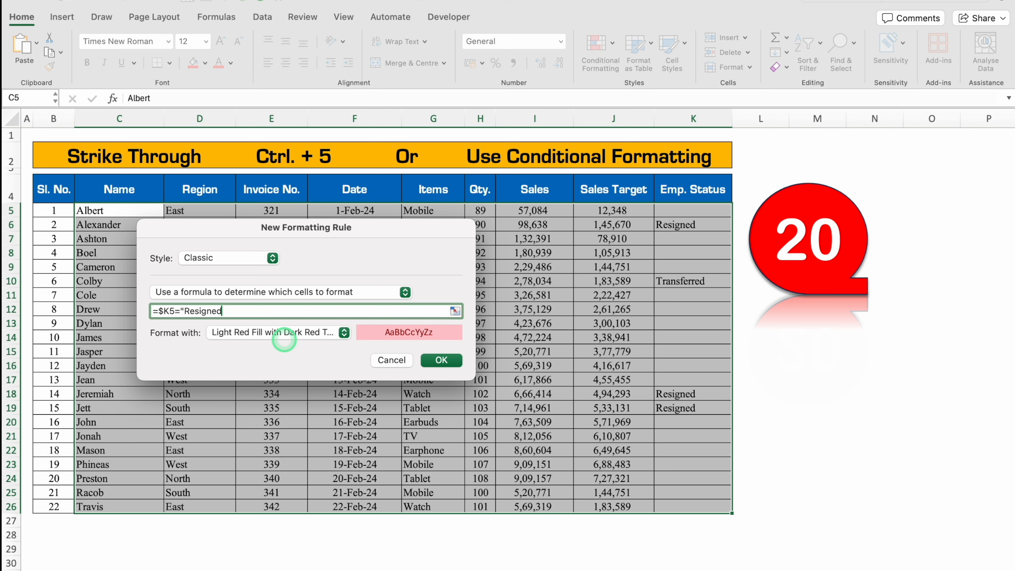
Give the rule a customised format with strikethrough and a red font colour.
{"action": "left_click", "coordinate": [343, 332]}
{"action": "left_click", "coordinate": [291, 422]}
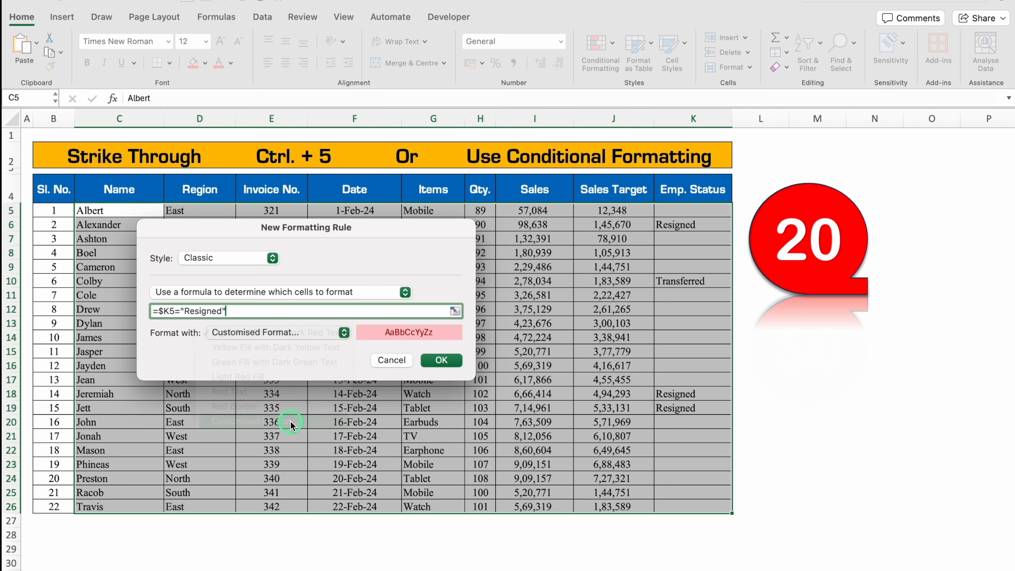
{"action": "left_click", "coordinate": [343, 275]}
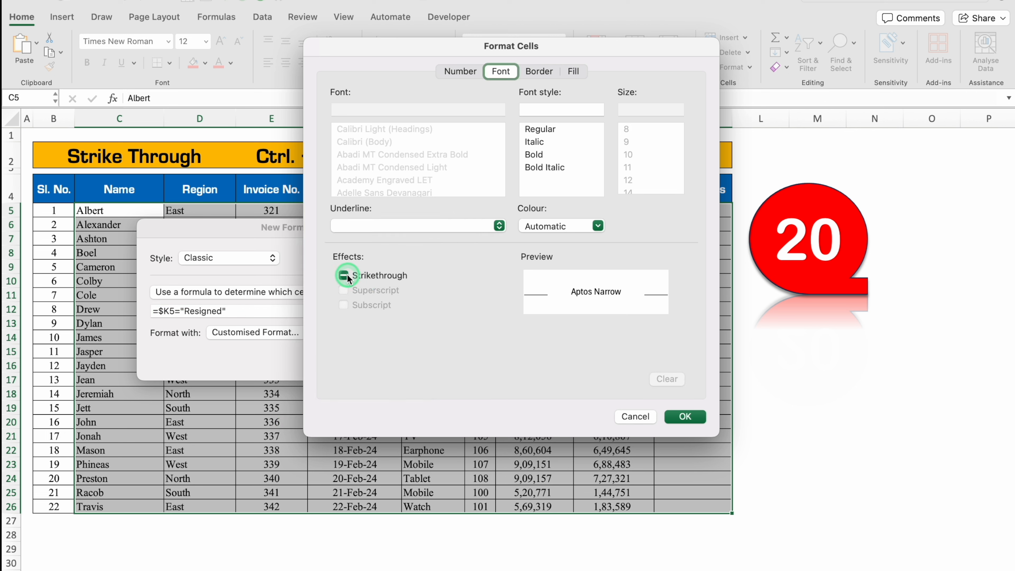
{"action": "left_click", "coordinate": [574, 71]}
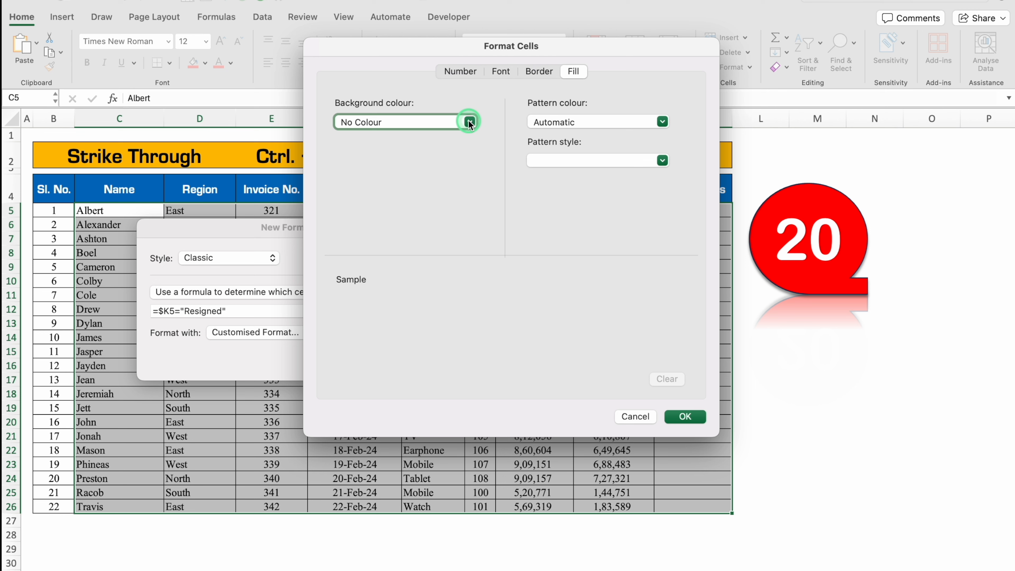
{"action": "left_click", "coordinate": [500, 71]}
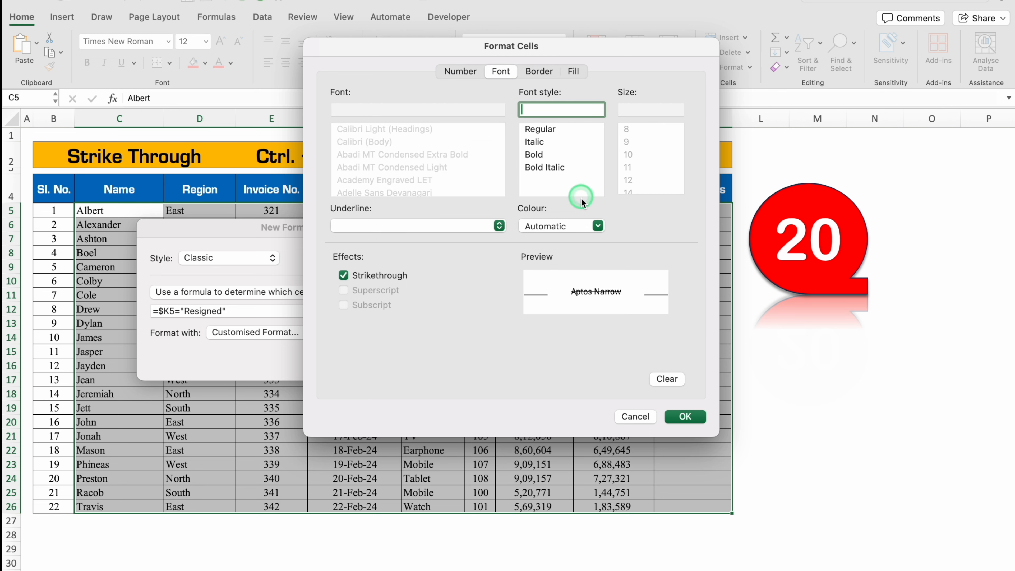
{"action": "left_click", "coordinate": [600, 227]}
{"action": "left_click", "coordinate": [544, 376]}
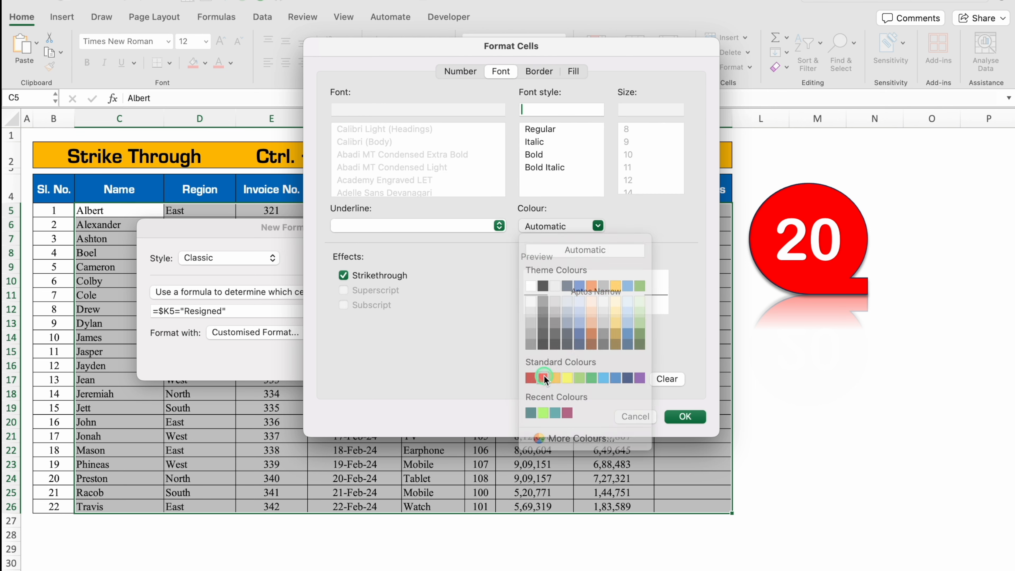
{"action": "left_click", "coordinate": [690, 416]}
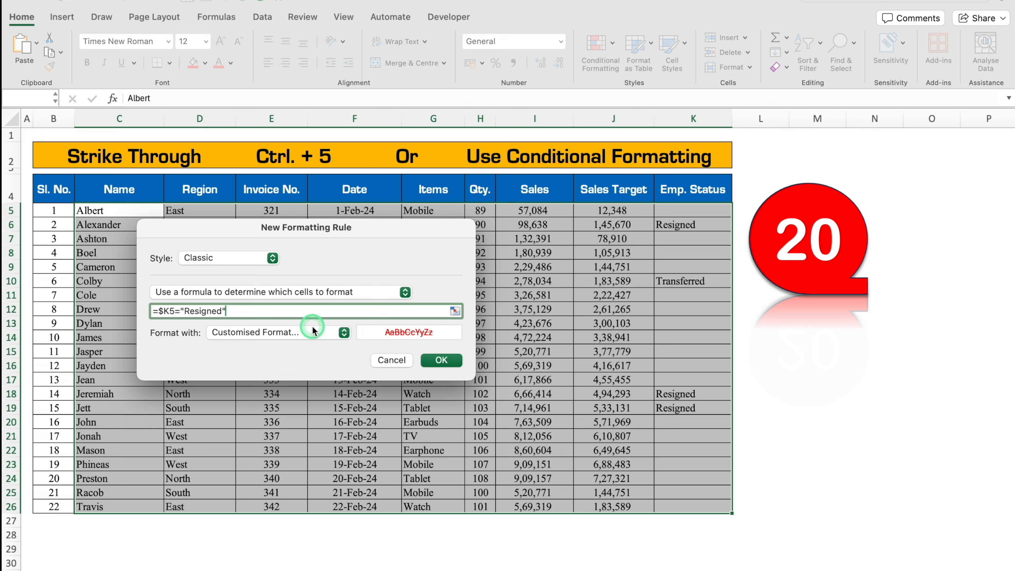
Extend the rule's formula to =($K5="Resigned")+($K5="Traansferred") and apply the rule.
{"action": "type", "text": ")"}
{"action": "left_click", "coordinate": [159, 312]}
{"action": "type", "text": "("}
{"action": "left_click", "coordinate": [263, 311]}
{"action": "type", "text": "+("}
{"action": "left_click", "coordinate": [691, 209]}
{"action": "left_click", "coordinate": [256, 311]}
{"action": "key", "text": "BackSpace"}
{"action": "left_click", "coordinate": [289, 311]}
{"action": "type", "text": "=\"Traansferred"}
{"action": "left_click", "coordinate": [343, 310]}
{"action": "type", "text": "\")"}
{"action": "left_click", "coordinate": [441, 359]}
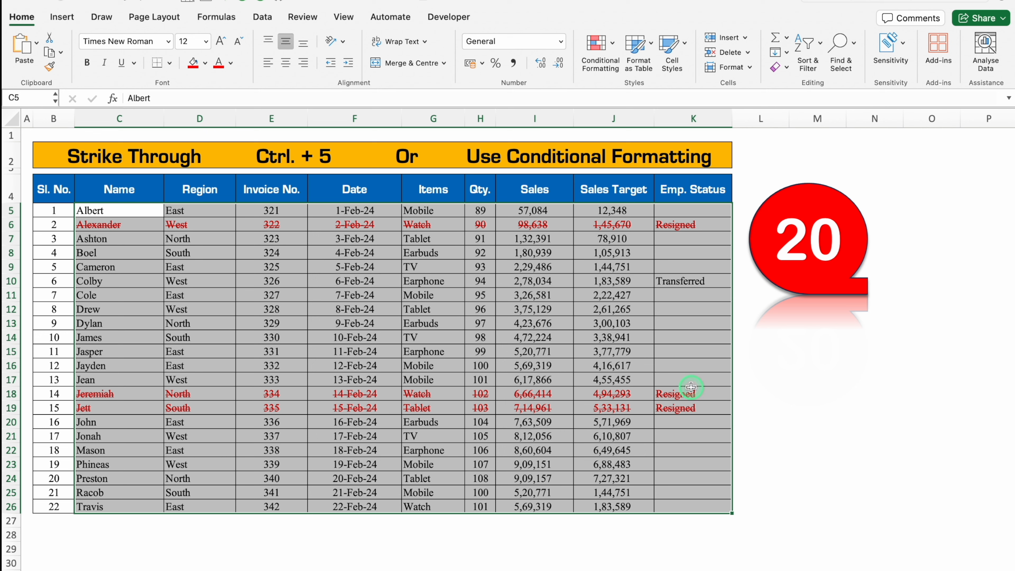
Edit the existing rule so its formula reads =($K5="Resigned")+($K5="Transferred"), and apply the correction.
{"action": "left_click", "coordinate": [610, 49]}
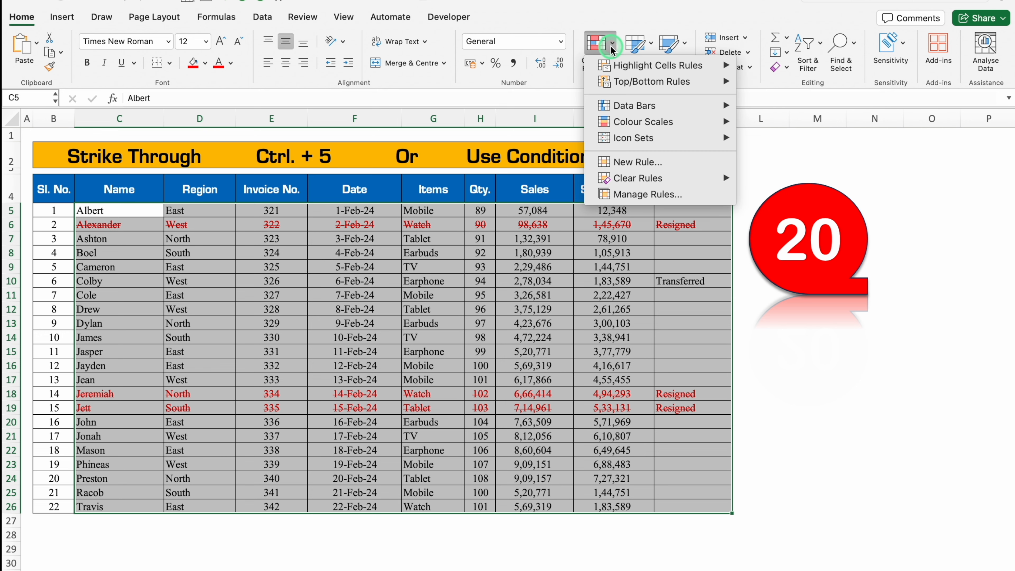
{"action": "left_click", "coordinate": [644, 194]}
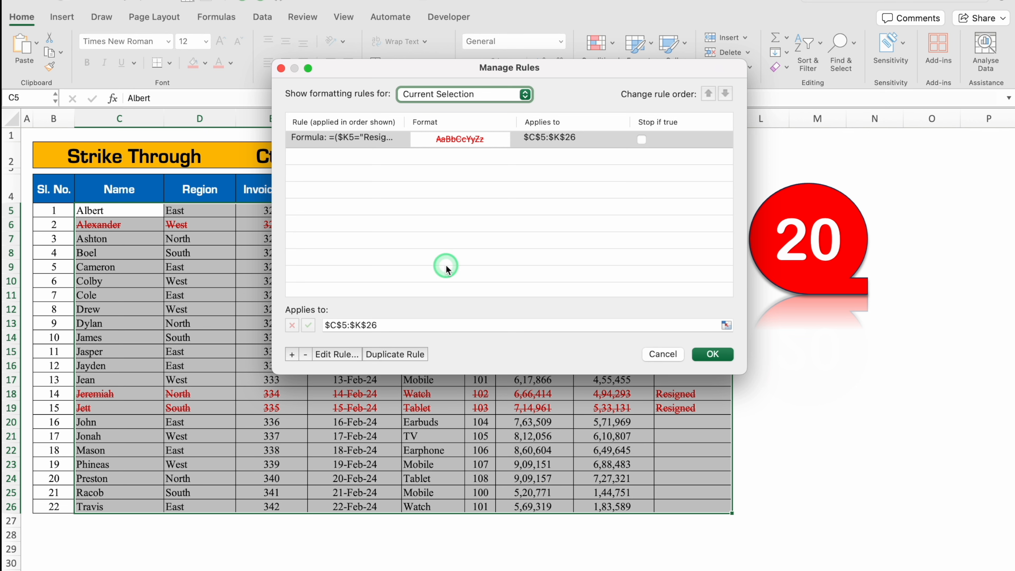
{"action": "left_click", "coordinate": [376, 140]}
{"action": "left_click", "coordinate": [335, 355]}
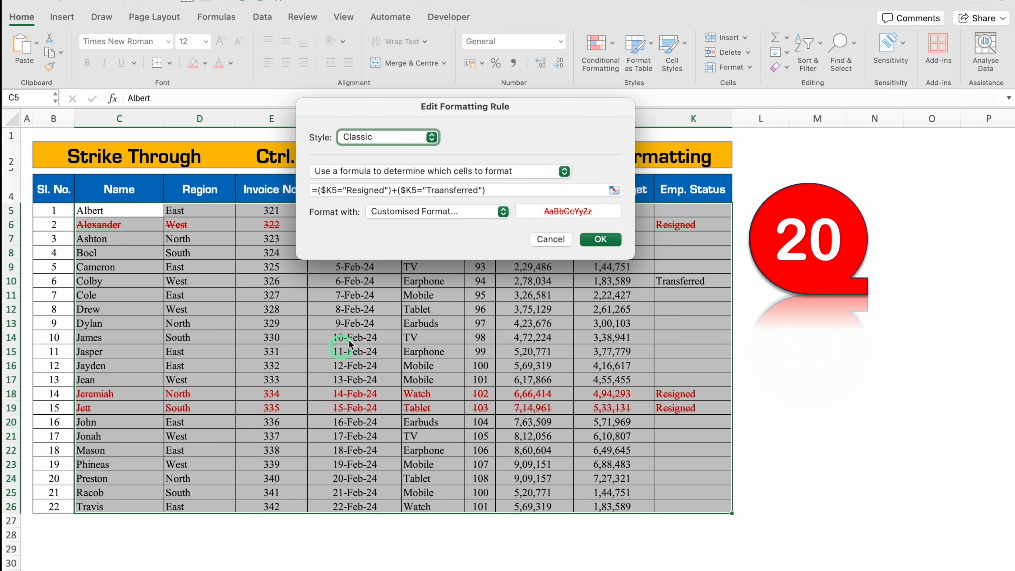
{"action": "left_click", "coordinate": [442, 190]}
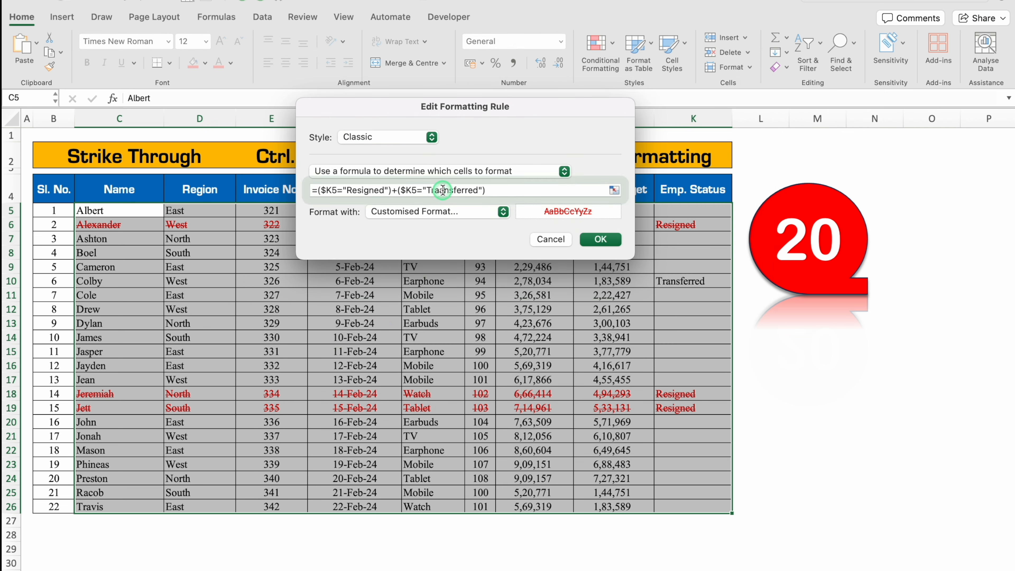
{"action": "key", "text": "BackSpace"}
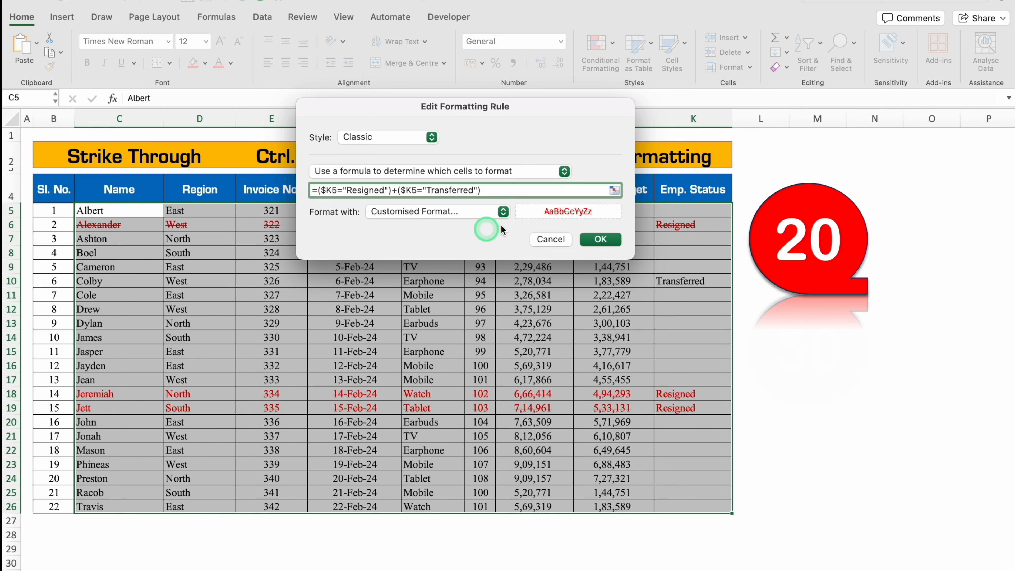
{"action": "left_click", "coordinate": [601, 239]}
{"action": "left_click", "coordinate": [714, 369]}
{"action": "left_click", "coordinate": [680, 422]}
{"action": "left_click", "coordinate": [693, 226]}
{"action": "left_click", "coordinate": [714, 282]}
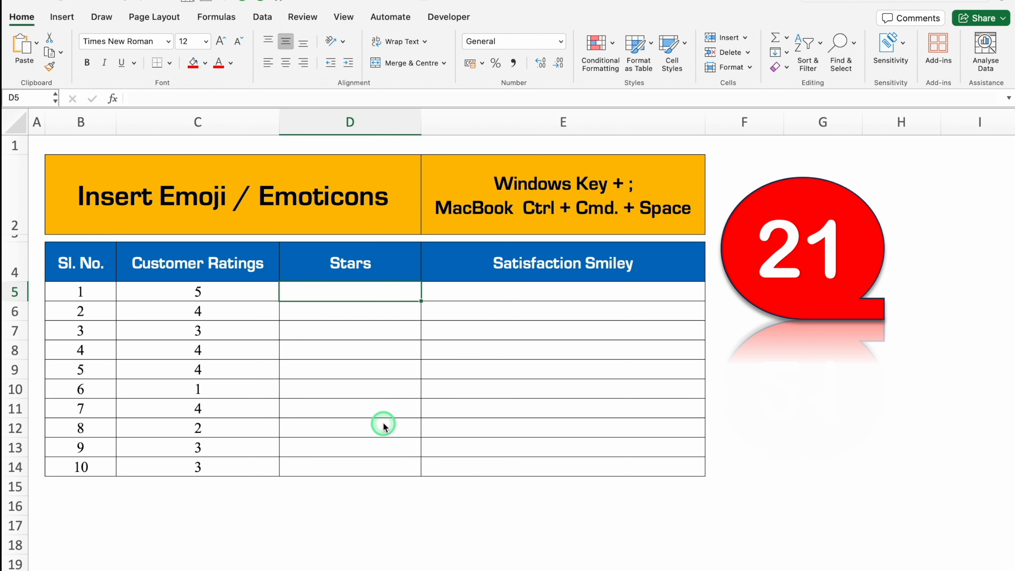
On the Insert Emoji sheet, begin a REPT formula in D5 with one ⭐ emoji as its text, found by searching for "Star".
{"action": "type", "text": "=rept"}
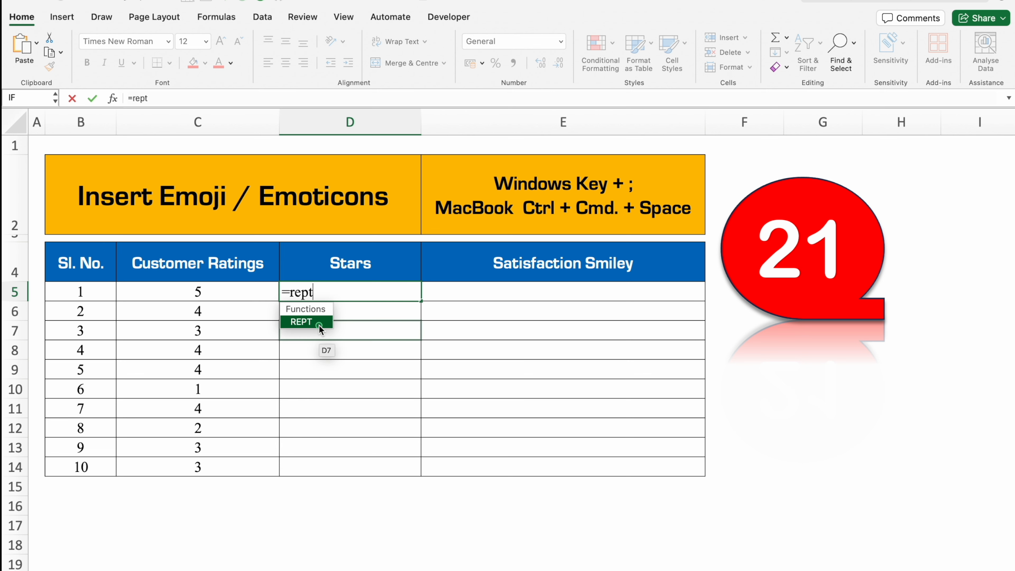
{"action": "double_click", "coordinate": [320, 326]}
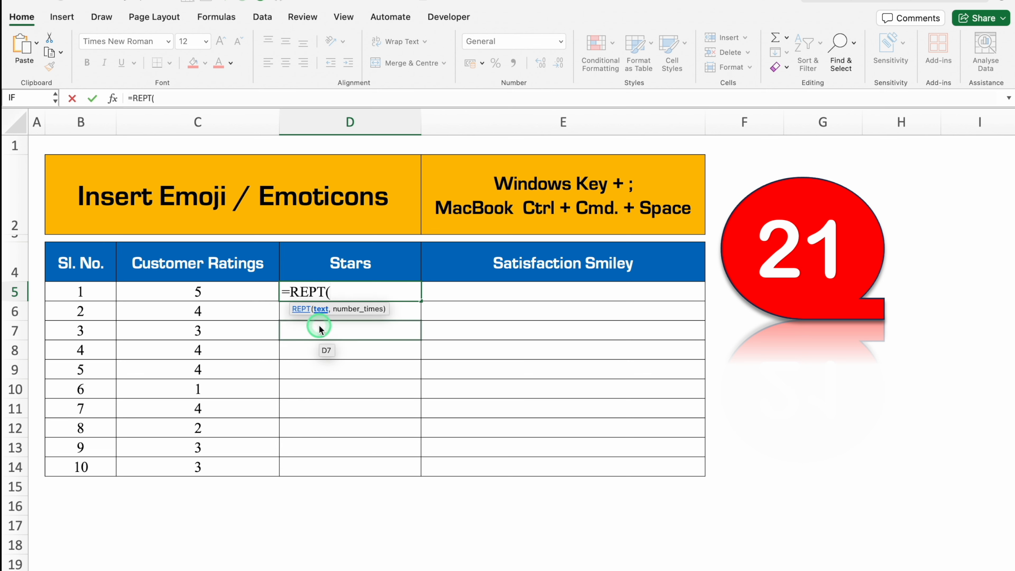
{"action": "type", "text": "\""}
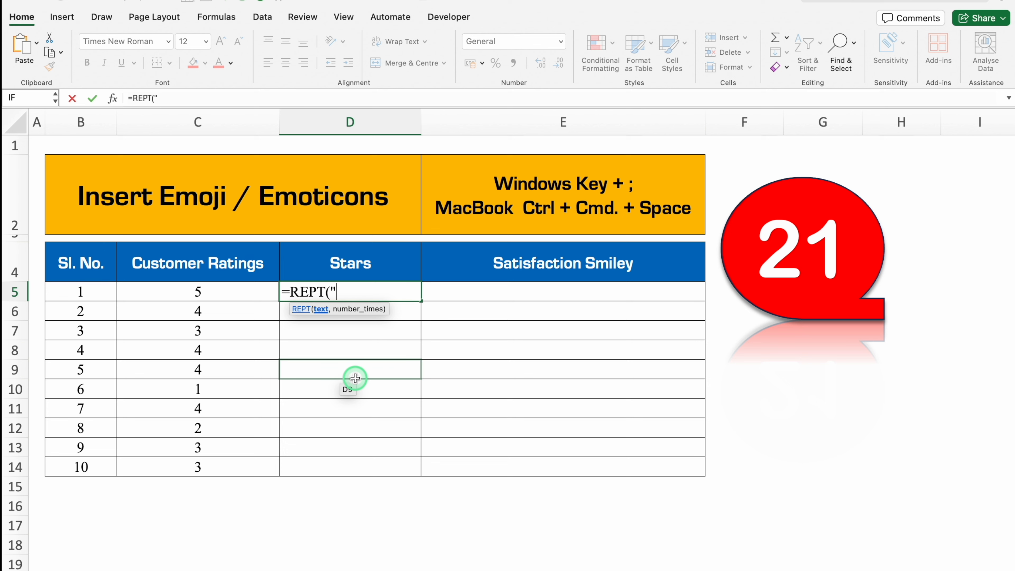
{"action": "key", "text": "ctrl+super+space"}
{"action": "left_click", "coordinate": [656, 96]}
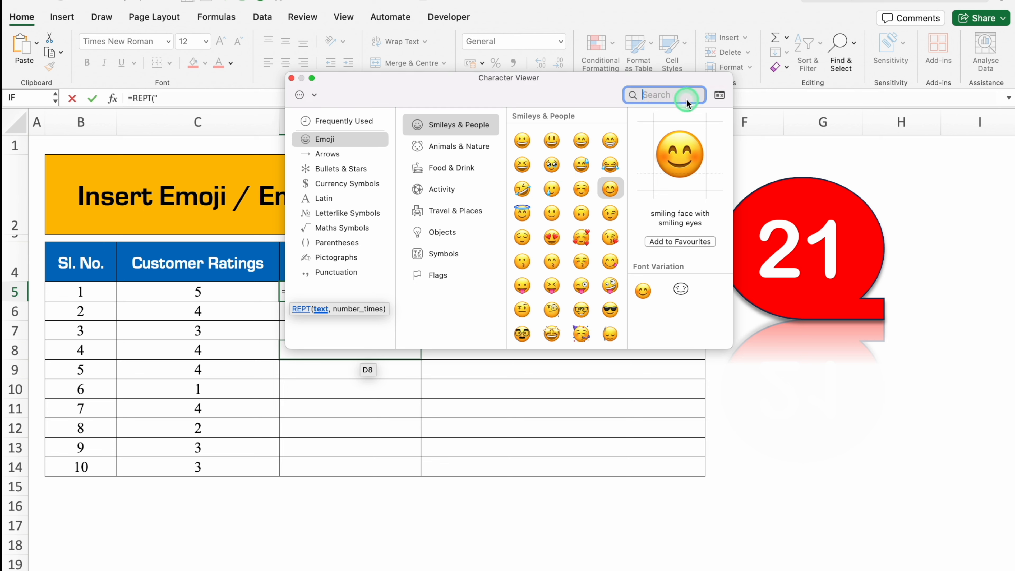
{"action": "type", "text": "Star"}
{"action": "left_click", "coordinate": [467, 190]}
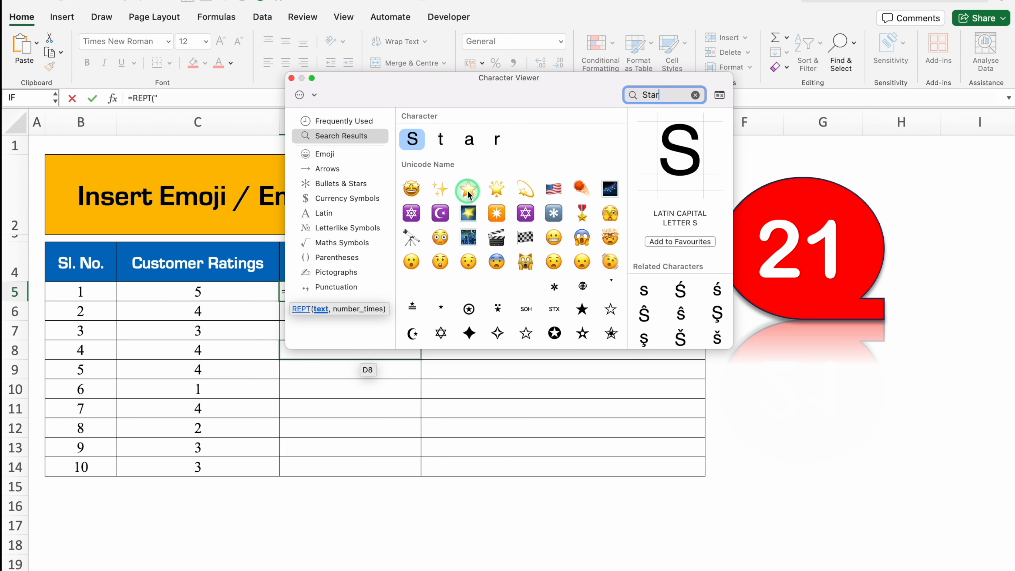
{"action": "double_click", "coordinate": [468, 190]}
{"action": "left_click", "coordinate": [291, 79]}
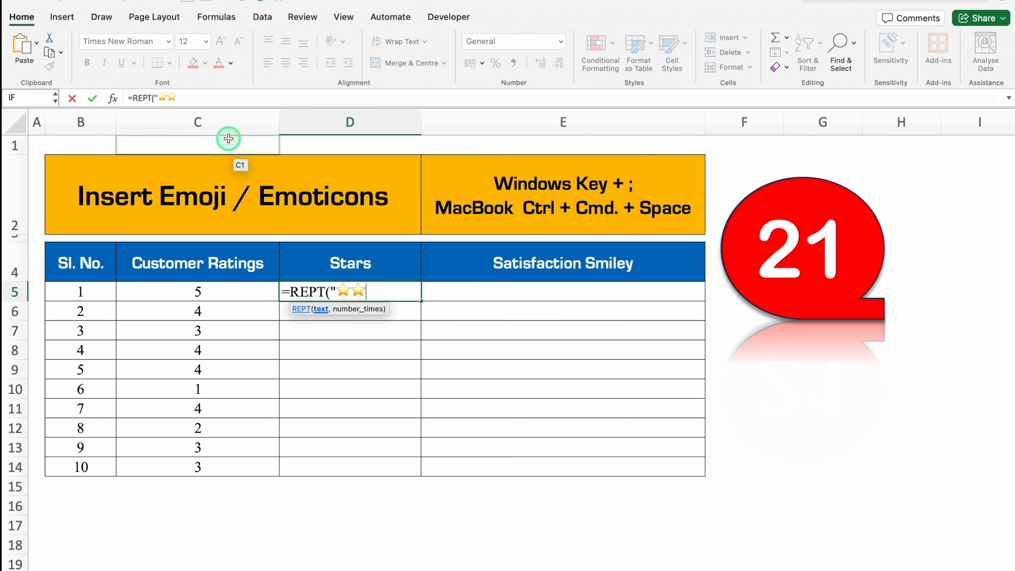
{"action": "left_click", "coordinate": [198, 97]}
{"action": "key", "text": "BackSpace"}
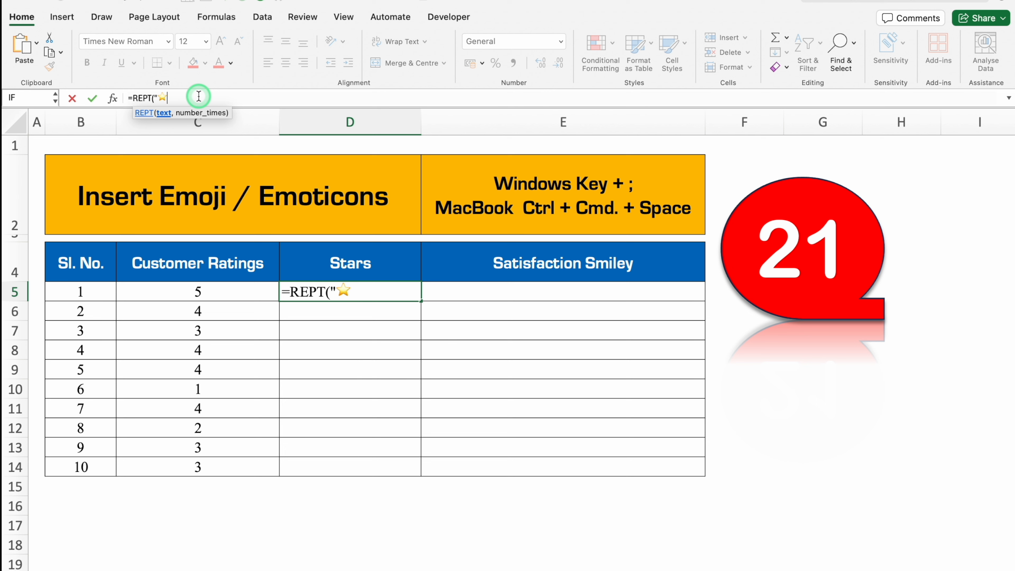
Complete the D5 formula as =REPT("⭐",C5) and fill it down the Stars column to D14.
{"action": "type", "text": "\","}
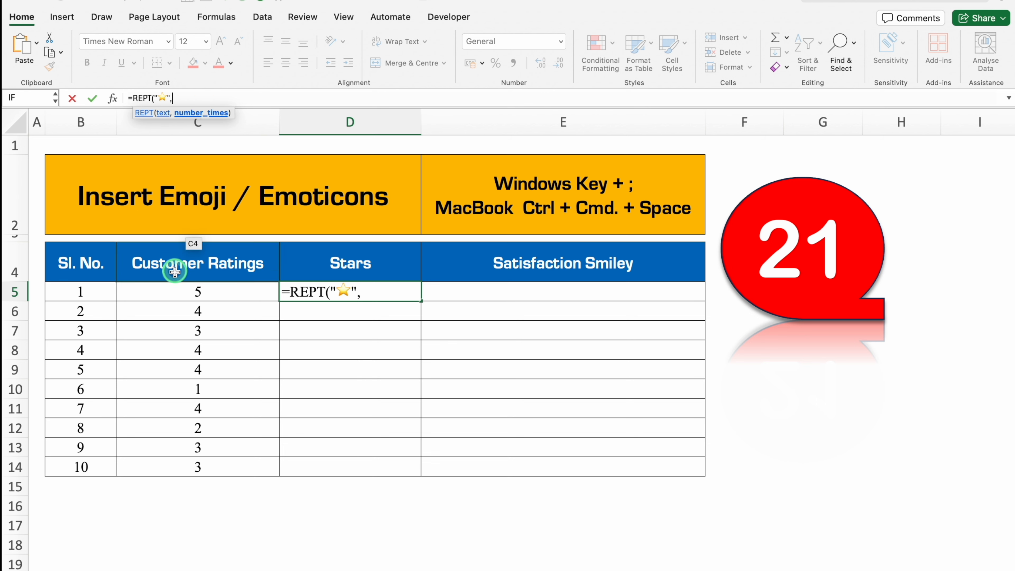
{"action": "left_click", "coordinate": [184, 288]}
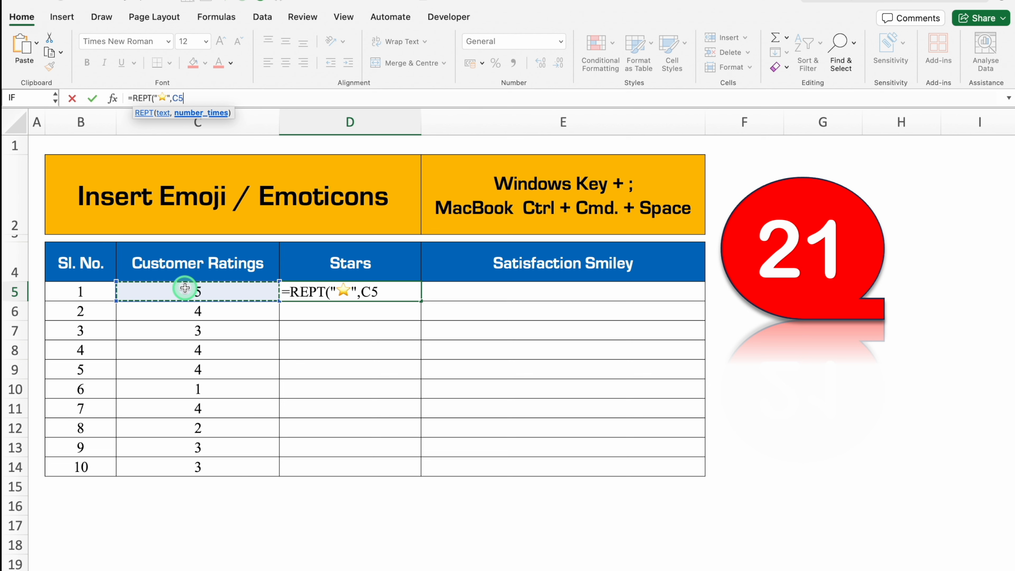
{"action": "type", "text": ")"}
{"action": "key", "text": "Return"}
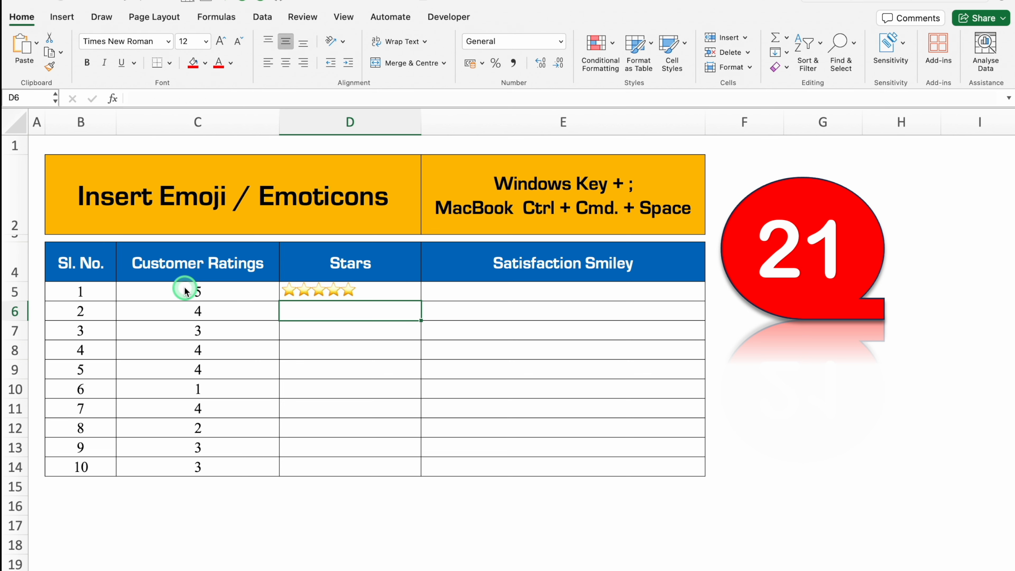
{"action": "left_click", "coordinate": [372, 291]}
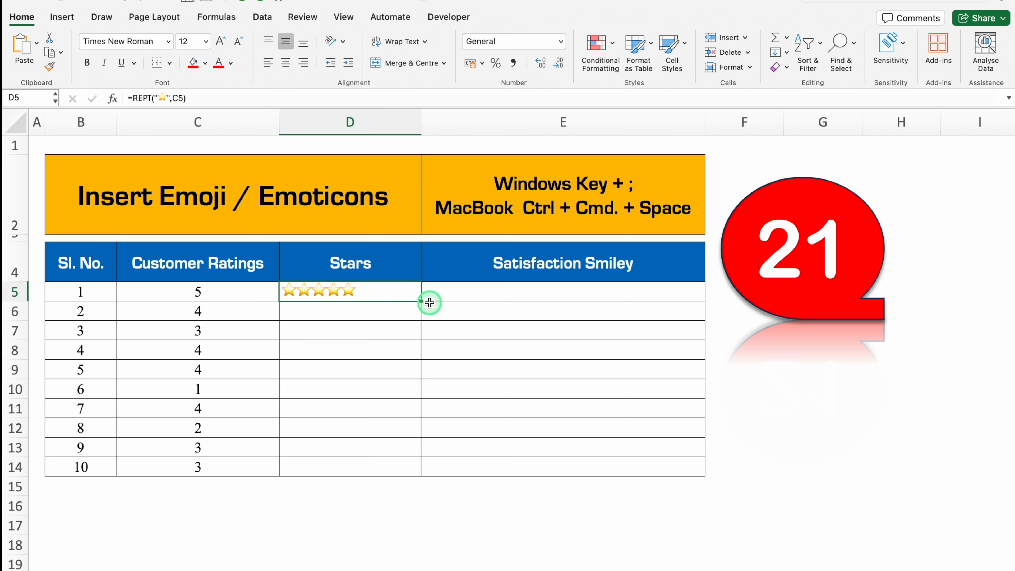
{"action": "left_click_drag", "start_coordinate": [420, 302], "coordinate": [422, 475]}
Begin a REPT formula in E5 of the Satisfaction Smiley column with one 😊 emoji as its text.
{"action": "left_click", "coordinate": [496, 294]}
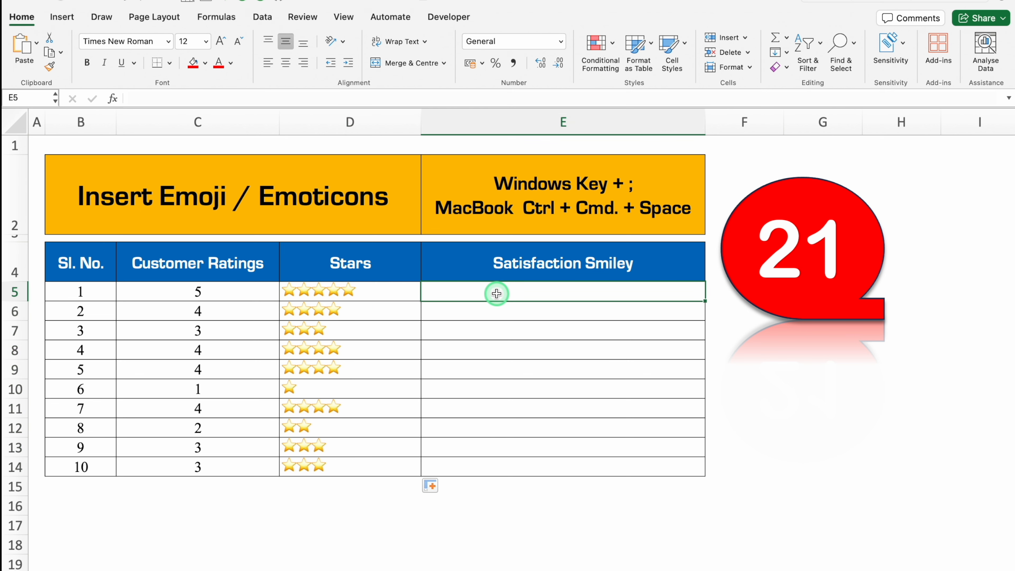
{"action": "type", "text": "="}
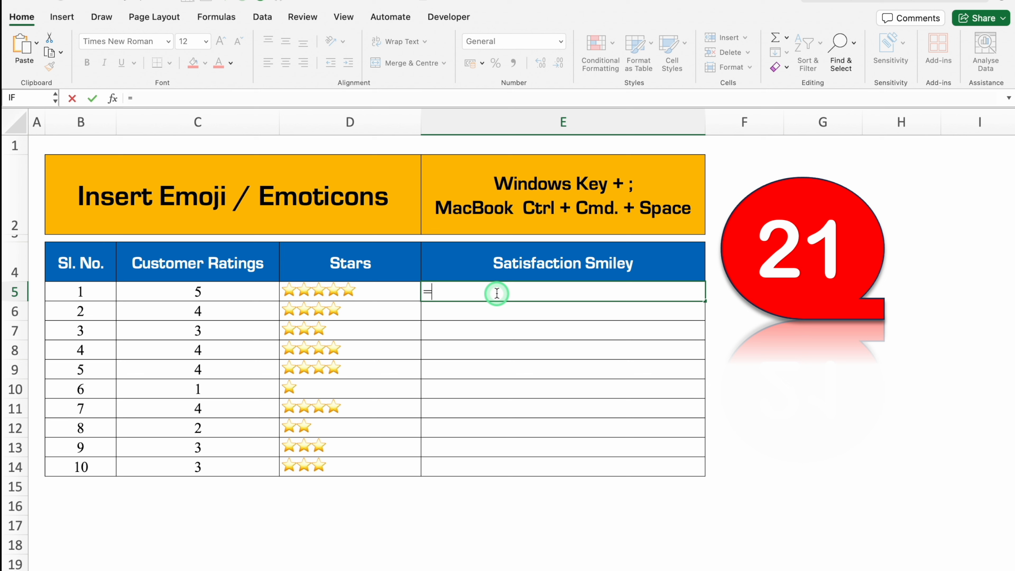
{"action": "type", "text": "rept"}
{"action": "double_click", "coordinate": [453, 322]}
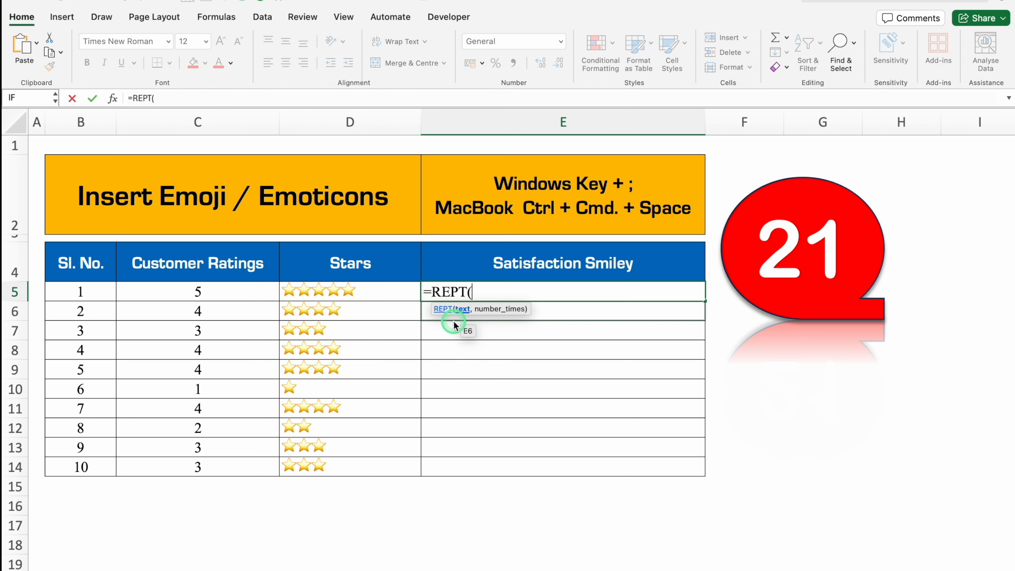
{"action": "type", "text": "\""}
{"action": "key", "text": "ctrl+super+space"}
{"action": "double_click", "coordinate": [610, 191]}
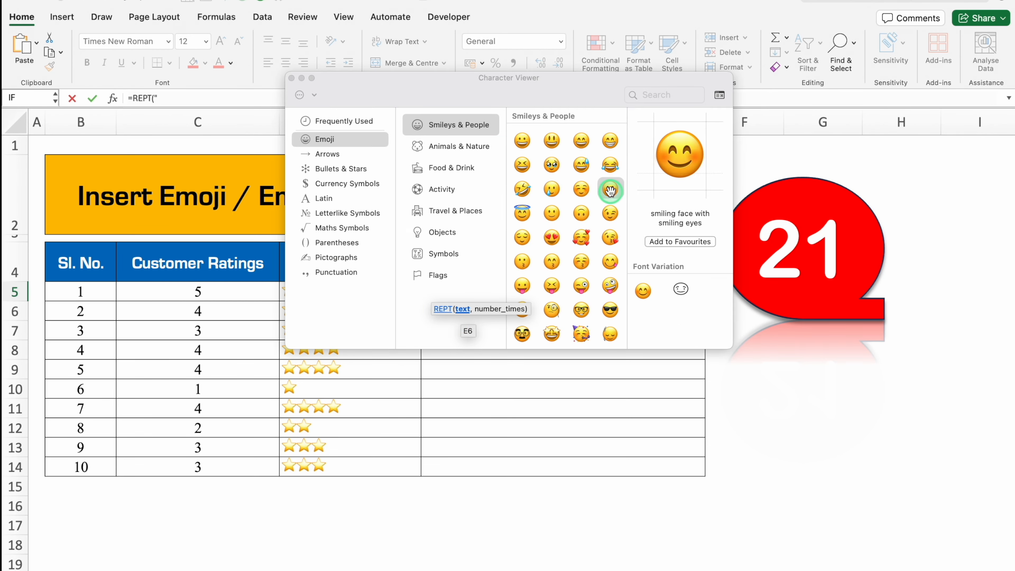
{"action": "left_click", "coordinate": [280, 85]}
{"action": "left_click", "coordinate": [292, 78]}
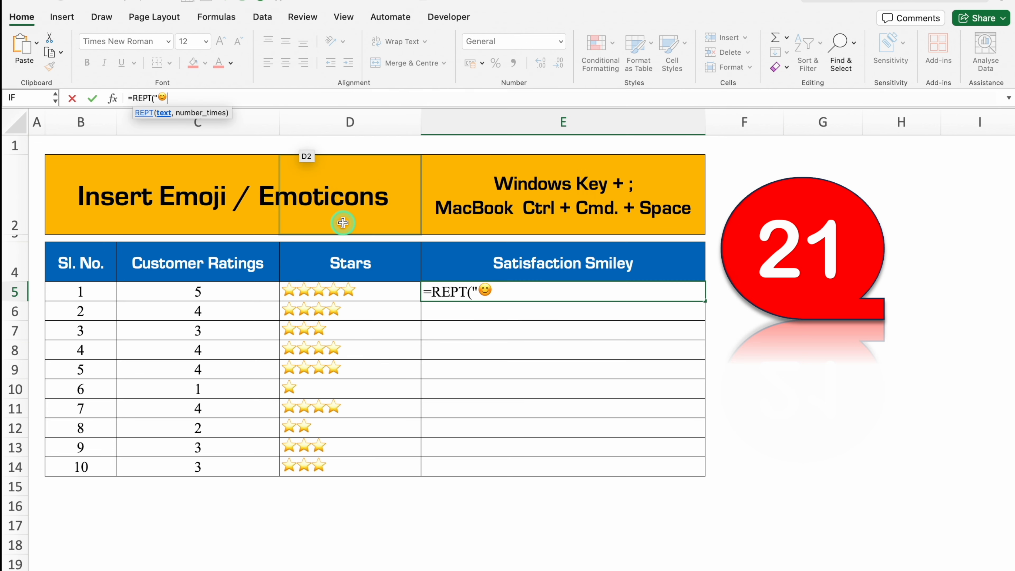
Complete the E5 formula as =REPT("😊",C5) and fill it down the Satisfaction Smiley column to E14.
{"action": "type", "text": "\","}
{"action": "left_click", "coordinate": [241, 287]}
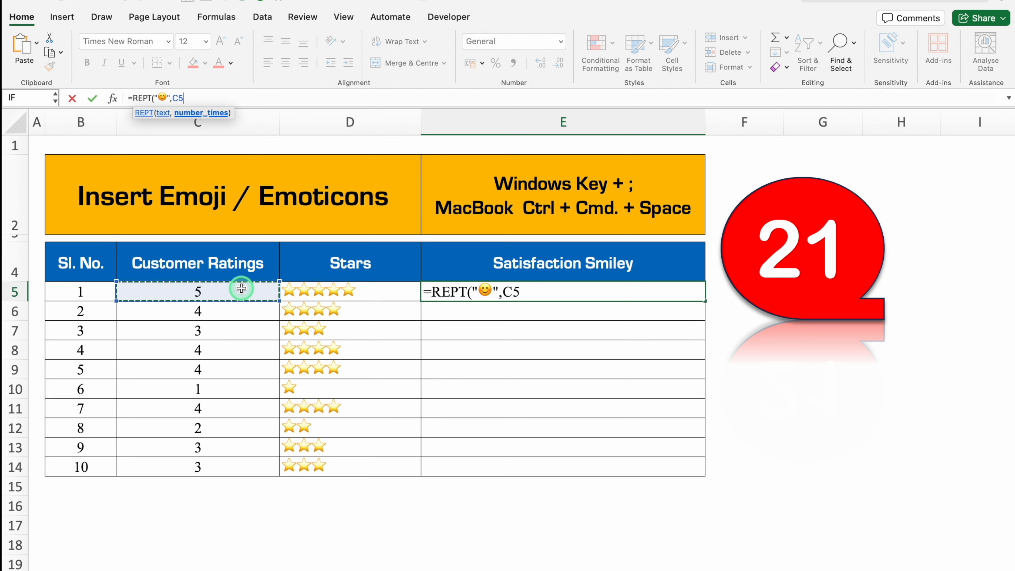
{"action": "type", "text": ")"}
{"action": "key", "text": "Return"}
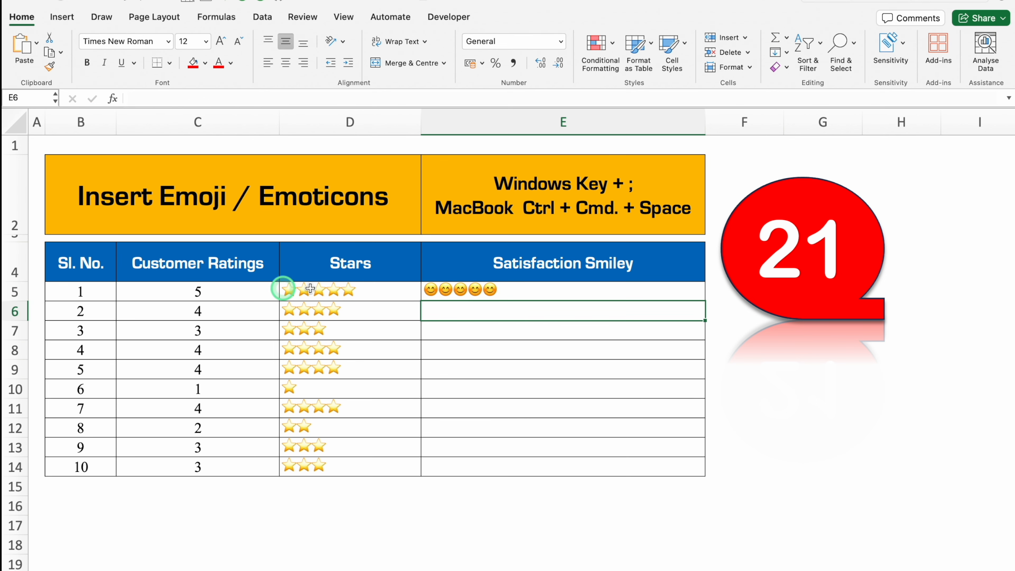
{"action": "left_click", "coordinate": [535, 291]}
{"action": "left_click_drag", "start_coordinate": [716, 287], "coordinate": [704, 475]}
{"action": "left_click", "coordinate": [800, 463]}
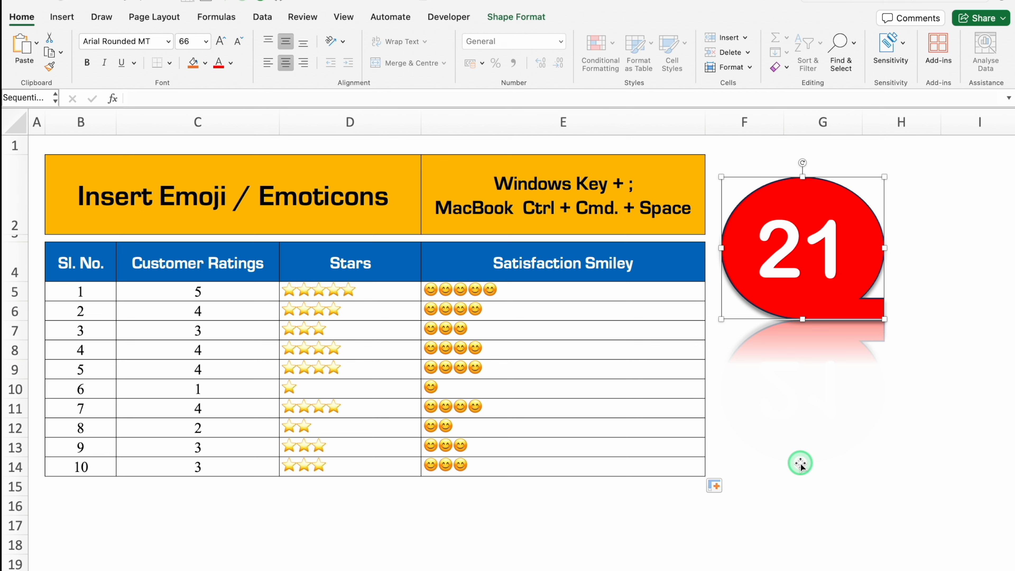
{"action": "key", "text": "Escape"}
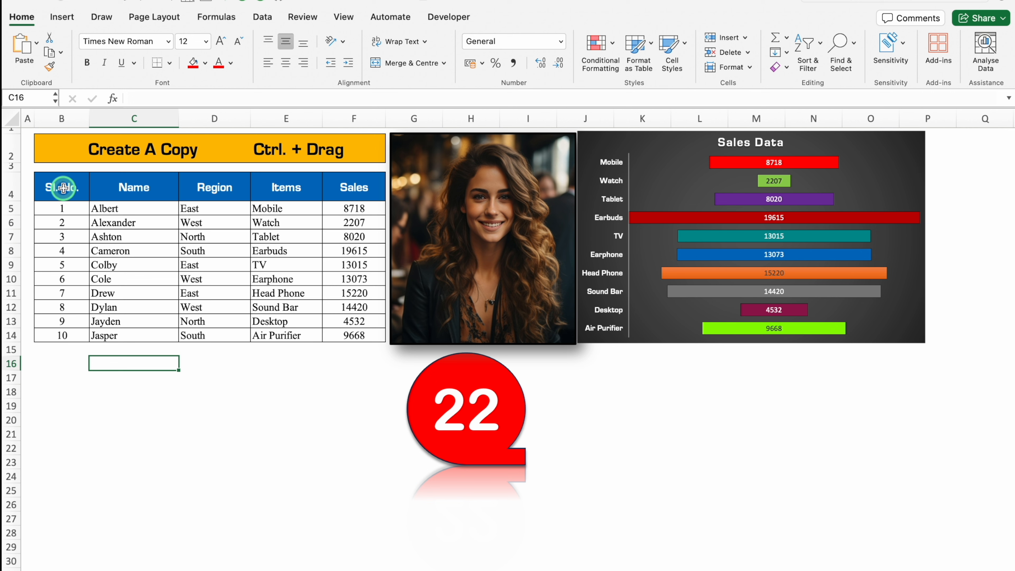
On the Create A Copy sheet, copy the sales table B4:F14 to the range B16:F26.
{"action": "mouse_move", "coordinate": [63, 188]}
{"action": "left_mouse_down"}
{"action": "mouse_move", "coordinate": [352, 224]}
{"action": "mouse_move", "coordinate": [338, 264]}
{"action": "mouse_move", "coordinate": [354, 335]}
{"action": "left_mouse_up"}
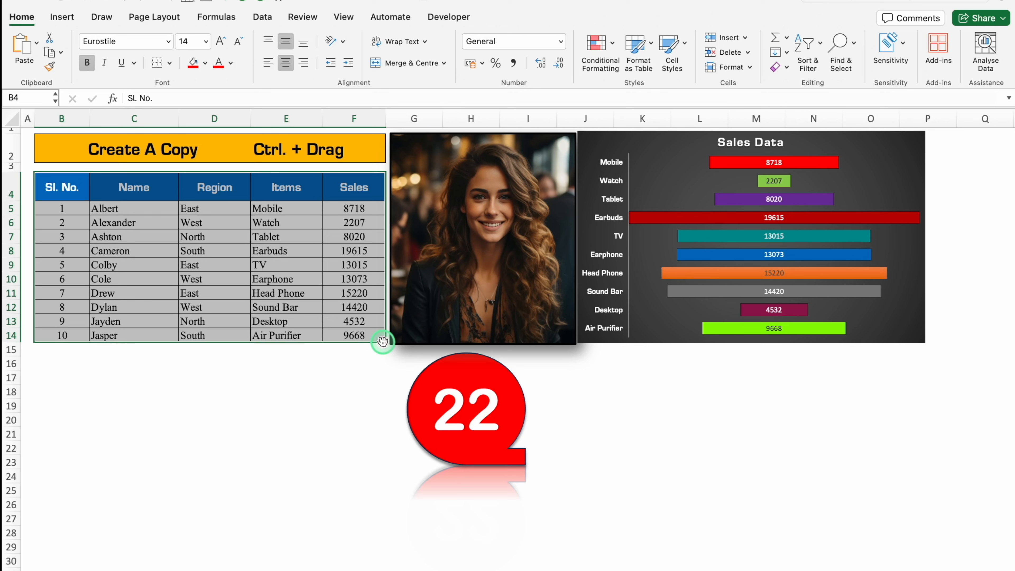
{"action": "left_click_drag", "start_coordinate": [383, 341], "coordinate": [372, 514]}
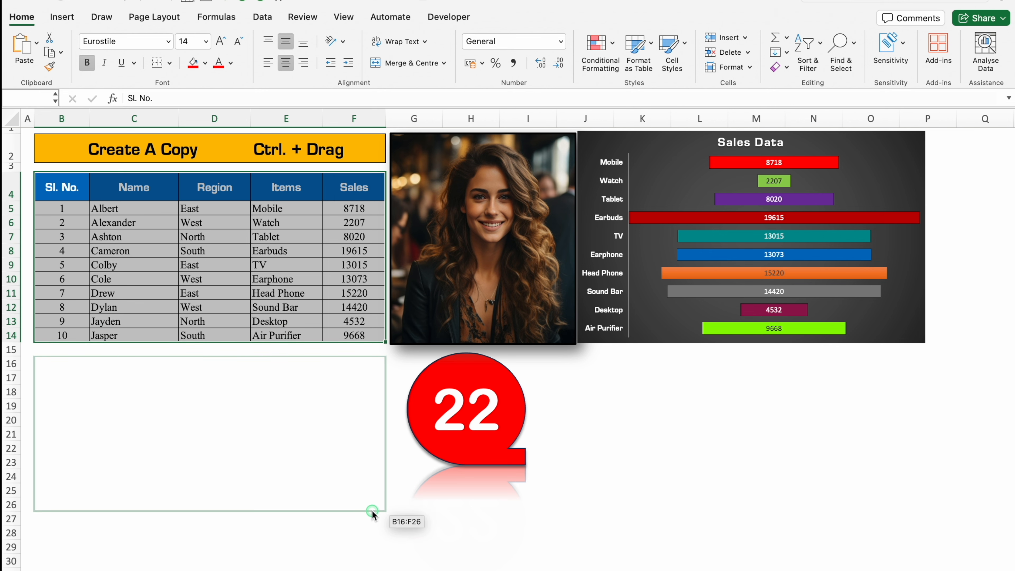
{"action": "left_click_drag", "start_coordinate": [372, 514], "coordinate": [372, 514]}
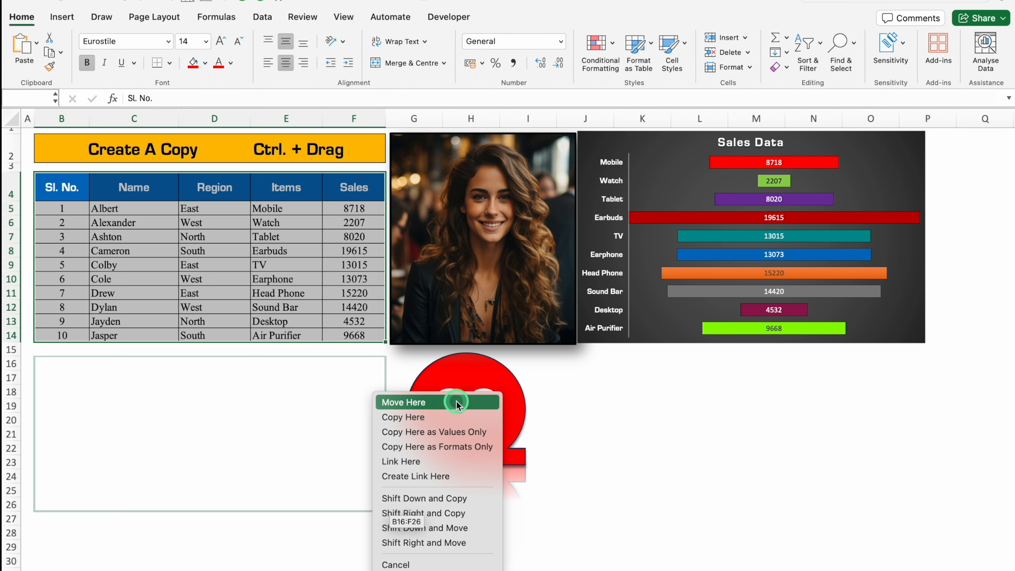
{"action": "left_click", "coordinate": [461, 424]}
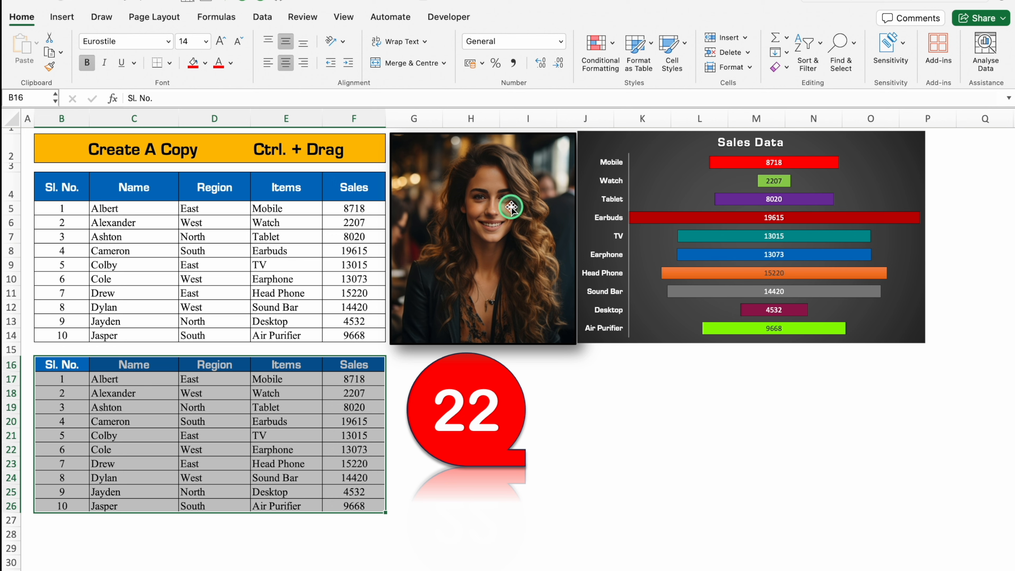
Duplicate the portrait over the tables, the red 22 shape beside the original, and the Sales Data chart below its original.
{"action": "left_click_drag", "start_coordinate": [546, 304], "coordinate": [201, 377]}
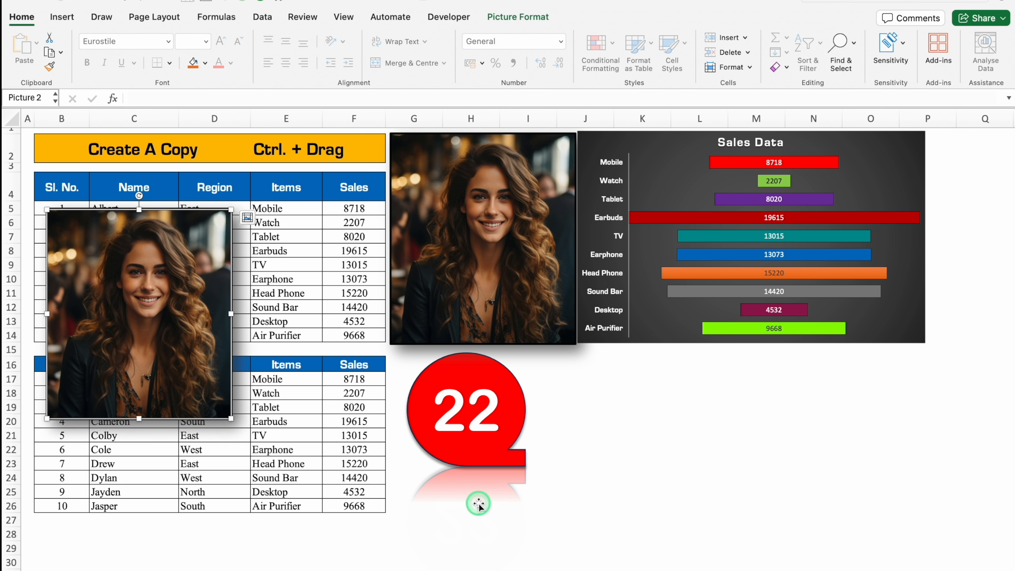
{"action": "left_click_drag", "start_coordinate": [486, 451], "coordinate": [631, 465]}
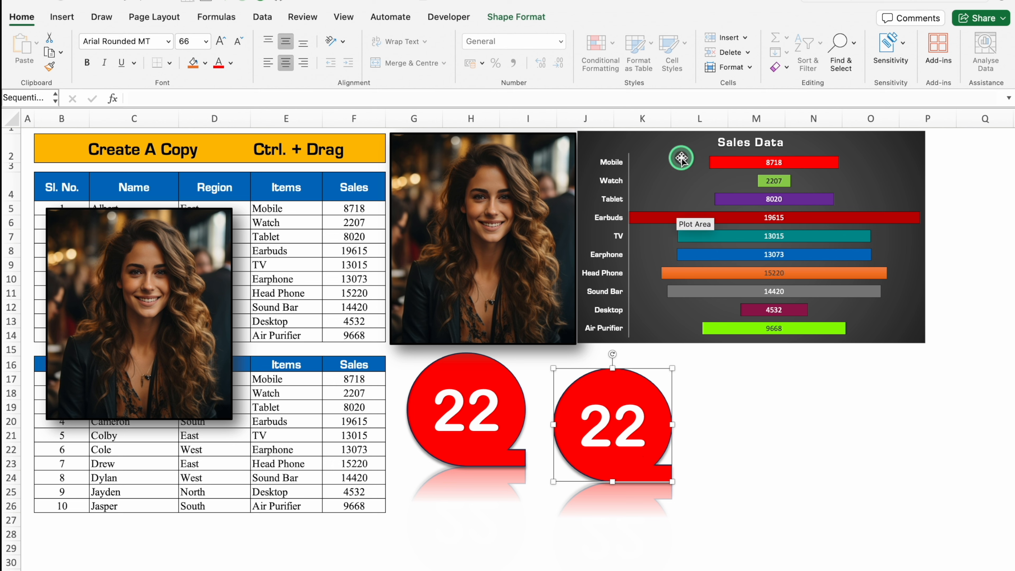
{"action": "left_click", "coordinate": [875, 422]}
{"action": "left_click_drag", "start_coordinate": [902, 149], "coordinate": [878, 375]}
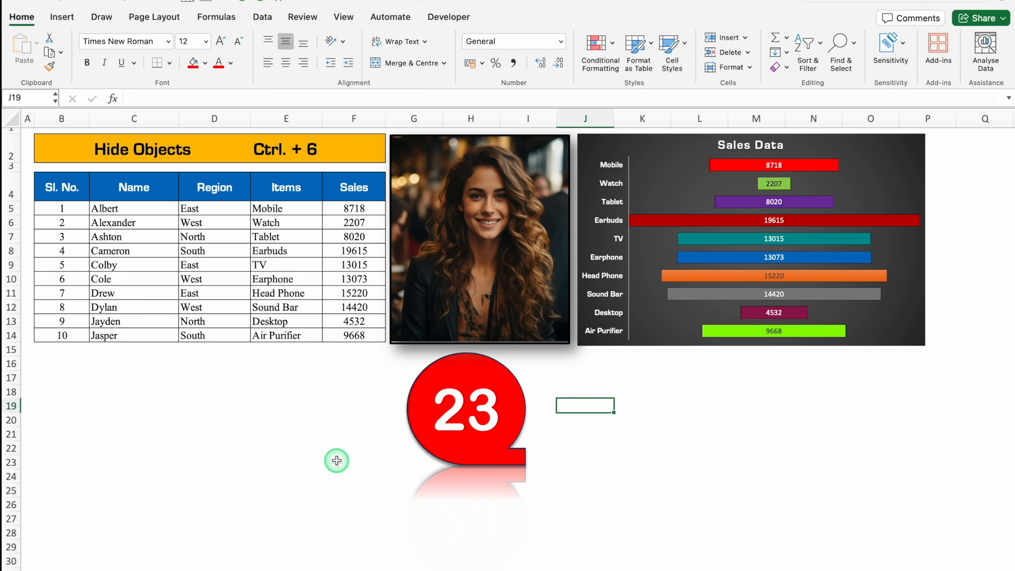
On the Hide Objects sheet, hide the picture, chart and shape together, and show all objects again.
{"action": "left_click", "coordinate": [124, 212]}
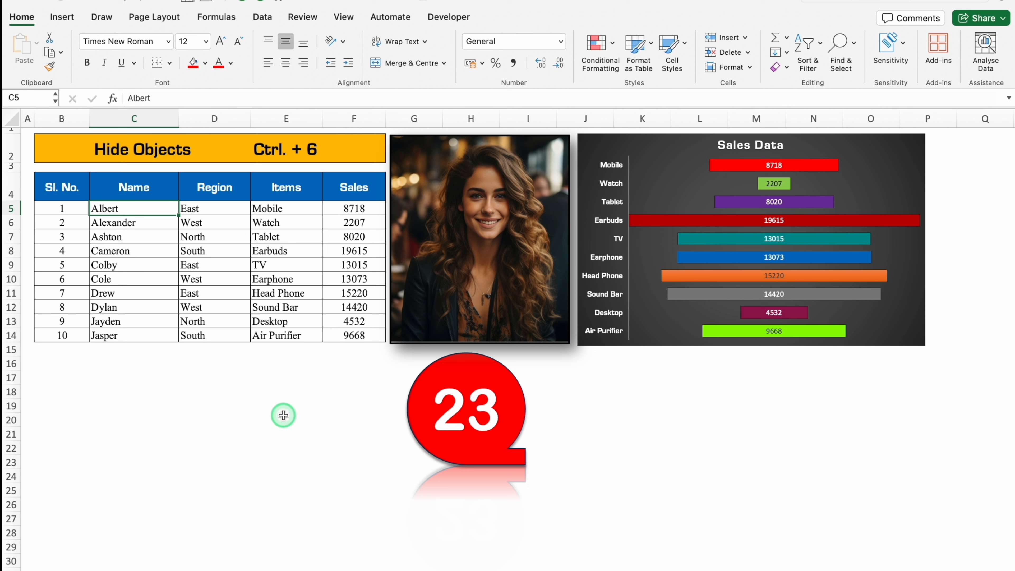
{"action": "left_click", "coordinate": [315, 436]}
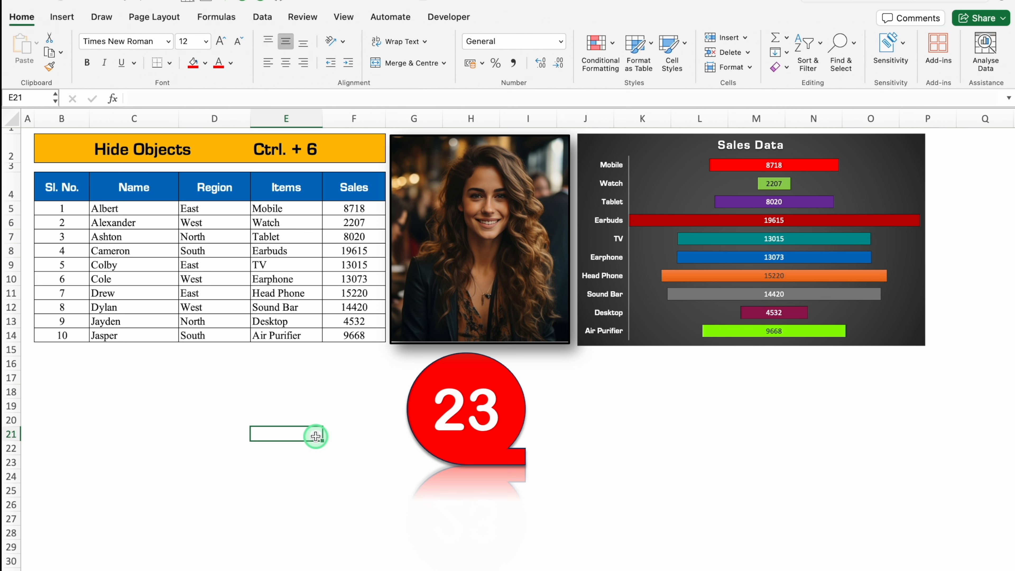
{"action": "key", "text": "ctrl+6"}
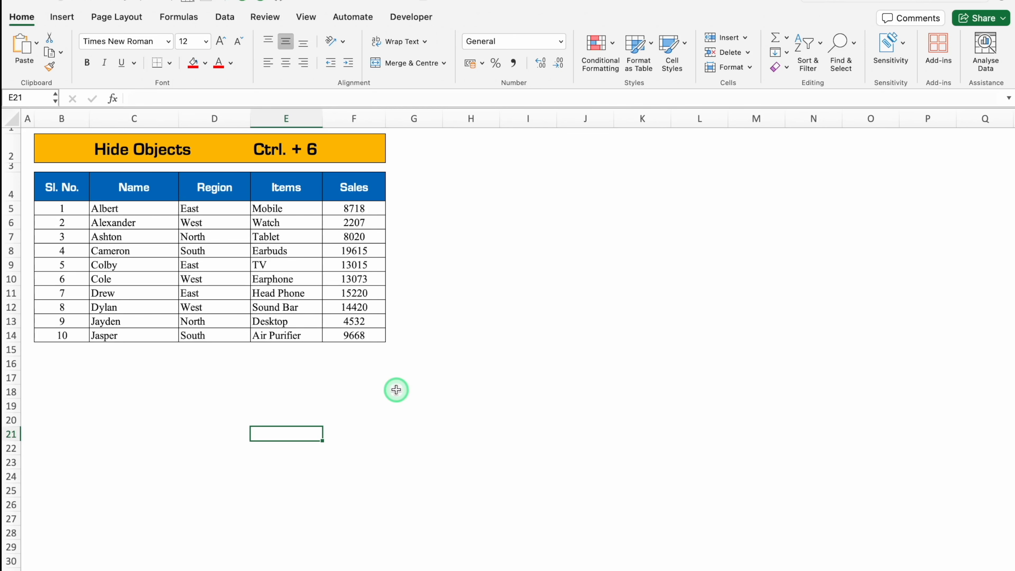
{"action": "key", "text": "ctrl+6"}
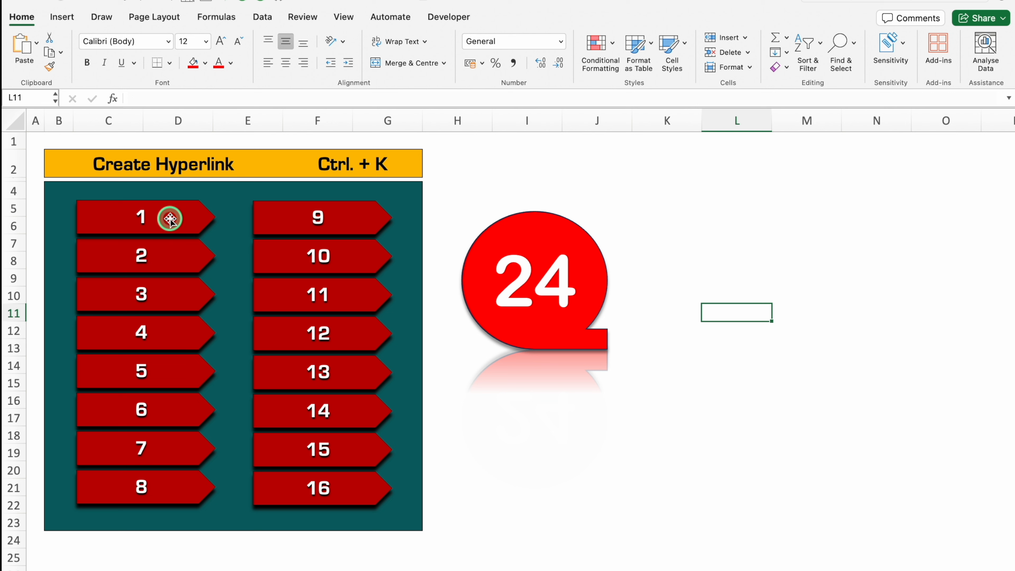
On the Create Hyperlink sheet, link arrow shape 1 to cell A1 of the 'Auto Fill' sheet.
{"action": "left_click", "coordinate": [170, 219]}
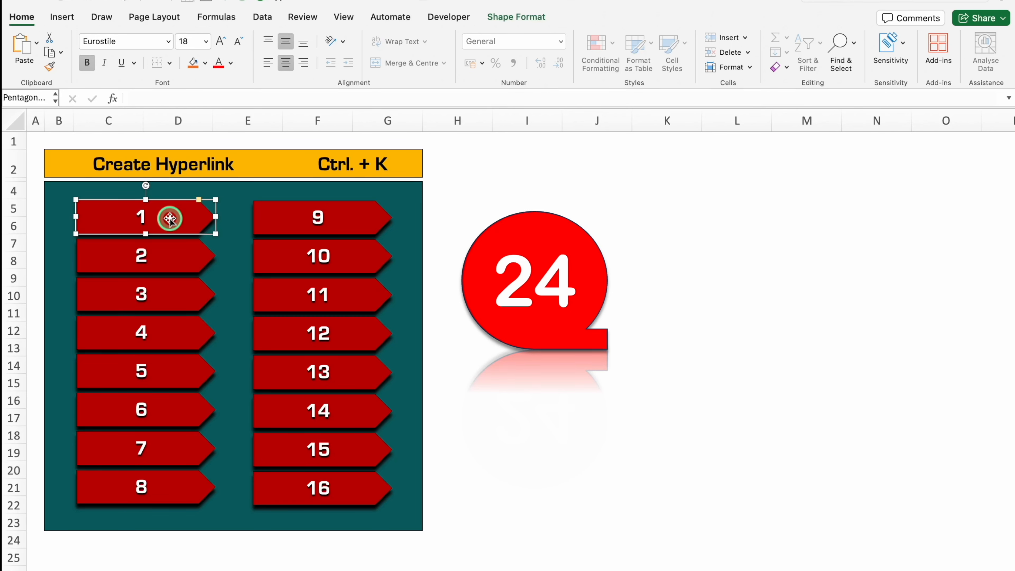
{"action": "key", "text": "ctrl+k"}
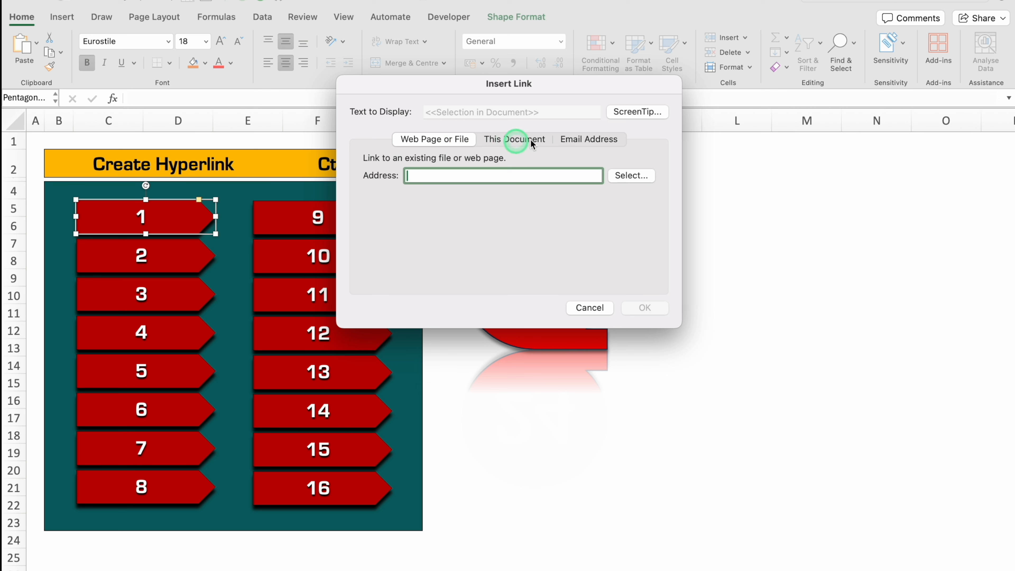
{"action": "left_click", "coordinate": [511, 141]}
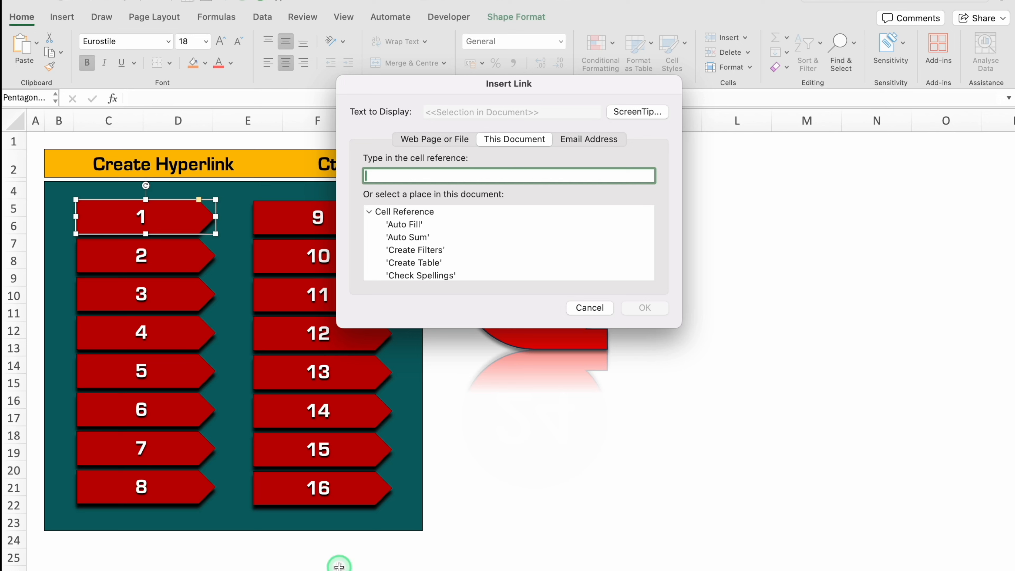
{"action": "left_click", "coordinate": [417, 224]}
{"action": "left_click", "coordinate": [645, 309]}
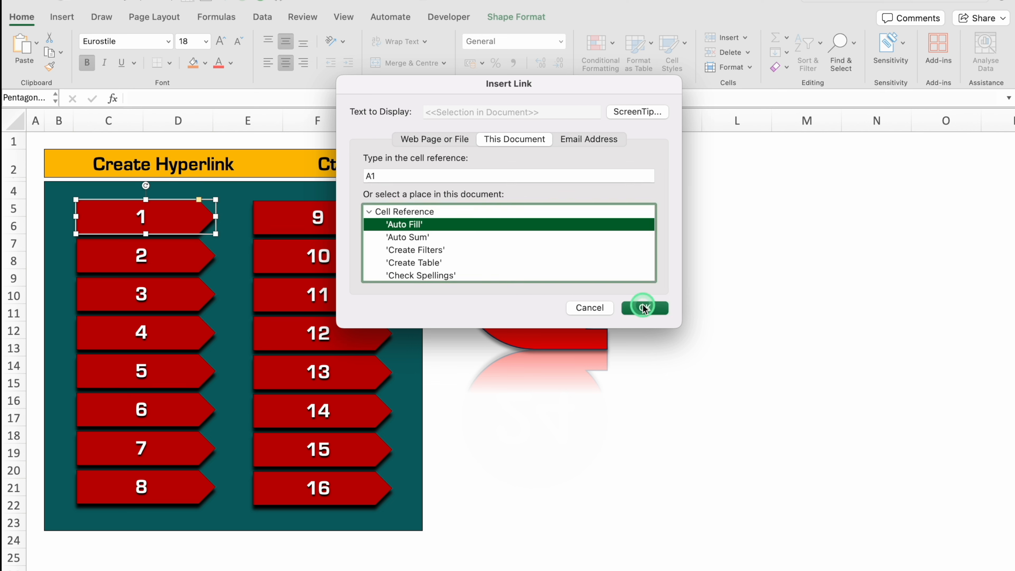
Replace the text of arrow shape 1 with "Auto Fill".
{"action": "left_click", "coordinate": [147, 220]}
{"action": "double_click", "coordinate": [140, 219]}
{"action": "type", "text": "Auto Fill"}
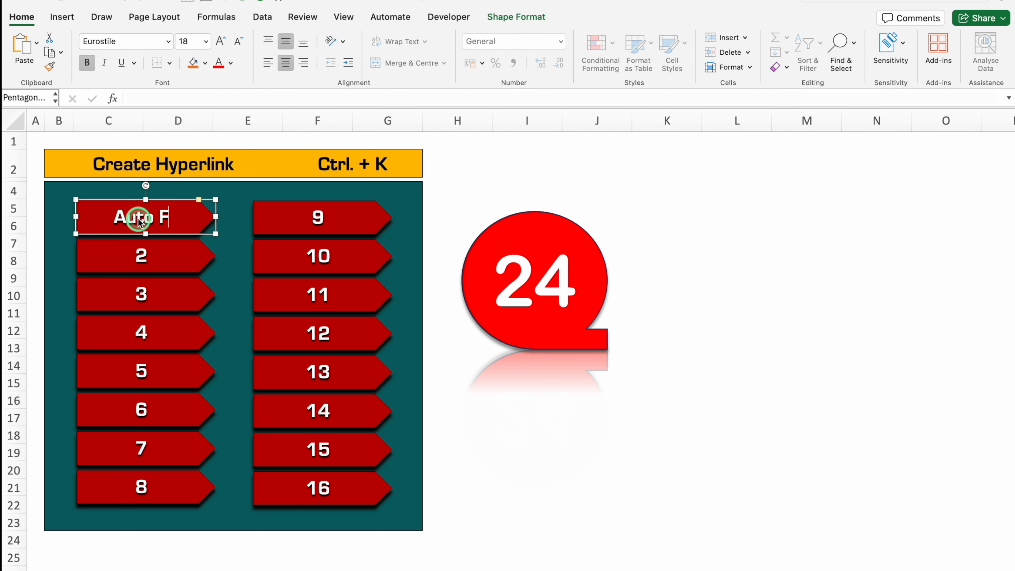
{"action": "left_click", "coordinate": [265, 245]}
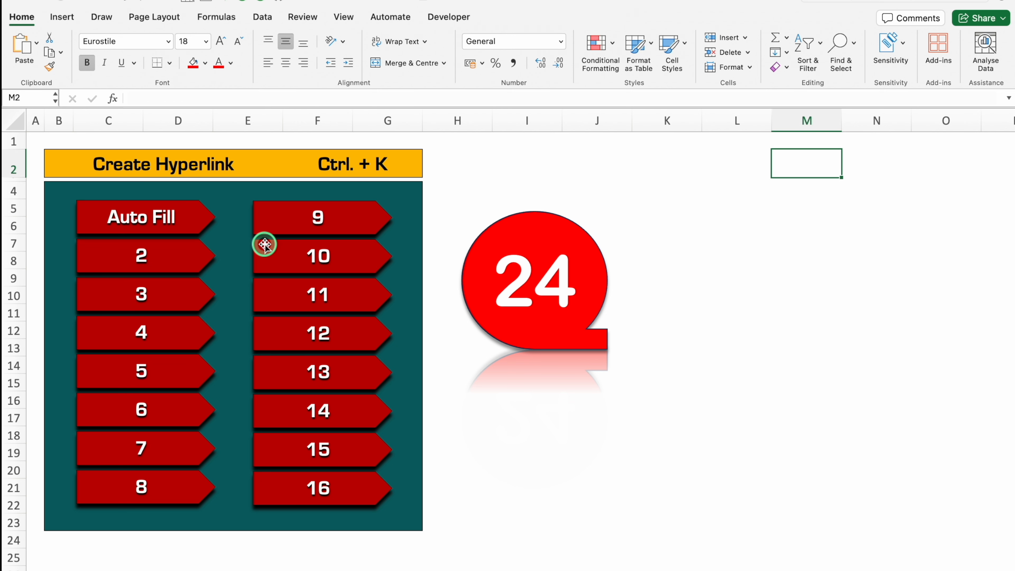
Link arrow shape 2 to cell A1 of the 'Hide Object' sheet in this document.
{"action": "left_click", "coordinate": [183, 257]}
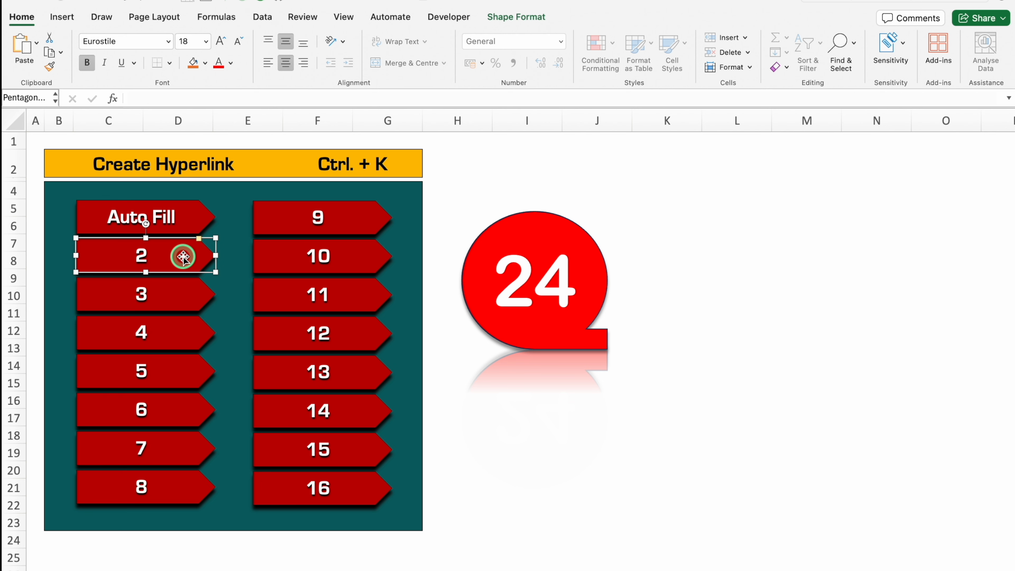
{"action": "key", "text": "ctrl+k"}
{"action": "left_click", "coordinate": [420, 228]}
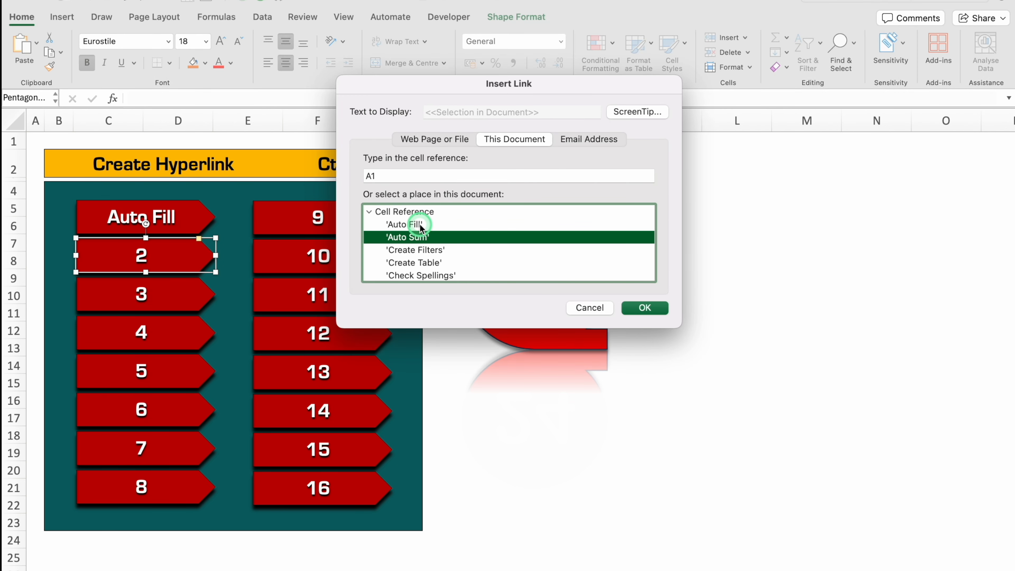
{"action": "key", "text": "Down"}
{"action": "key", "text": "Down"}
{"action": "key", "text": "Down"}
{"action": "key", "text": "Down"}
{"action": "key", "text": "Down"}
{"action": "key", "text": "Down"}
{"action": "key", "text": "Down"}
{"action": "key", "text": "Down"}
{"action": "key", "text": "Down"}
{"action": "key", "text": "Down"}
{"action": "key", "text": "Down"}
{"action": "key", "text": "Down"}
{"action": "key", "text": "Down"}
{"action": "key", "text": "Down"}
{"action": "key", "text": "Down"}
{"action": "key", "text": "Down"}
{"action": "key", "text": "Down"}
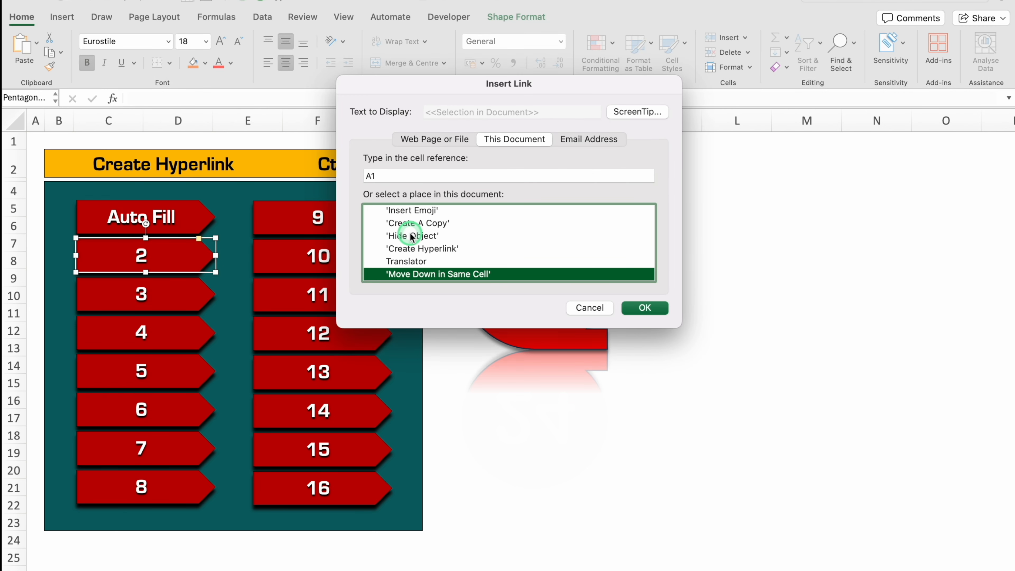
{"action": "left_click", "coordinate": [412, 237]}
{"action": "left_click", "coordinate": [645, 308]}
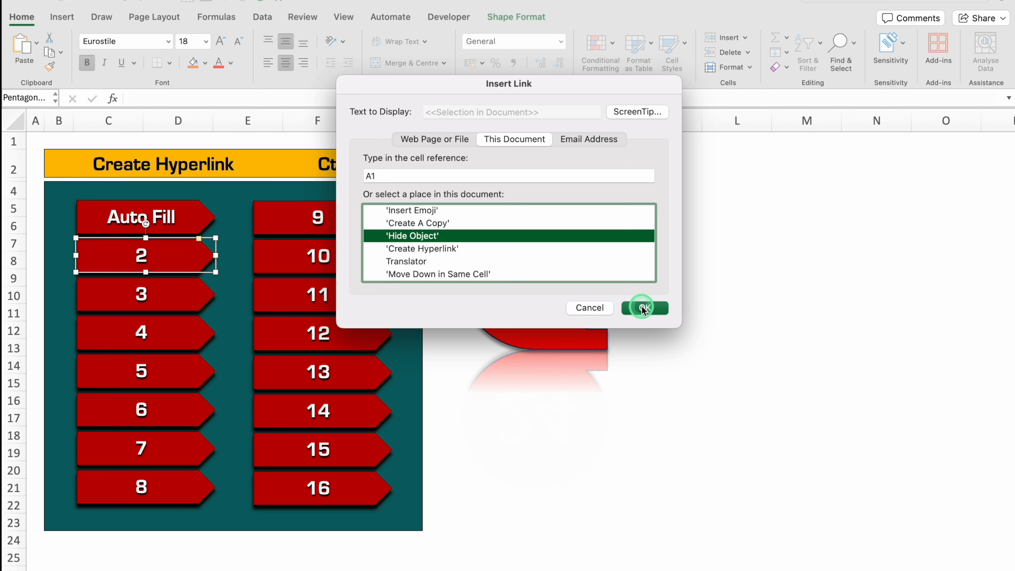
Replace the text of arrow shape 2 with "Hide Objects".
{"action": "left_click", "coordinate": [843, 214]}
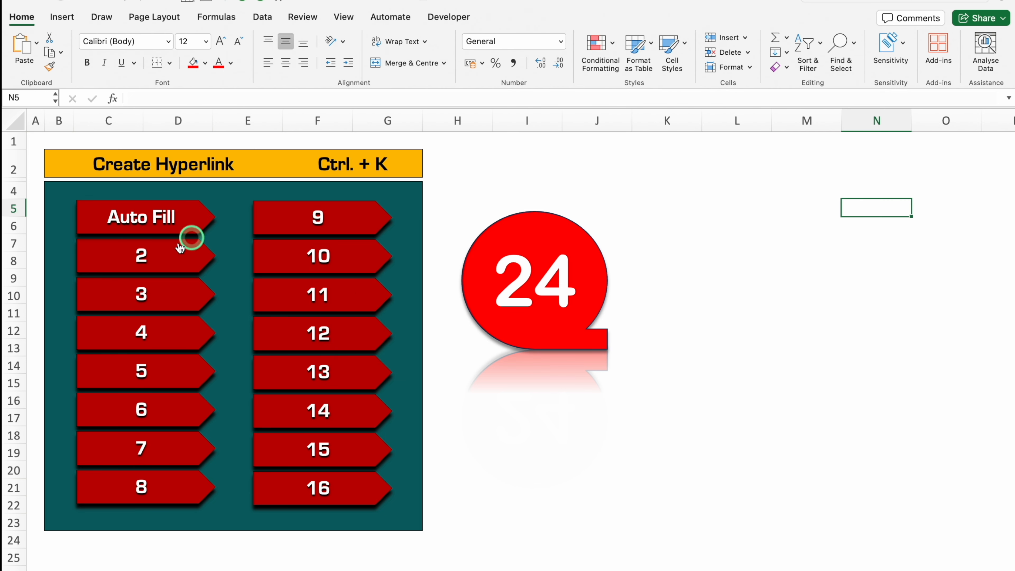
{"action": "left_click", "coordinate": [153, 258]}
{"action": "type", "text": "Hide "}
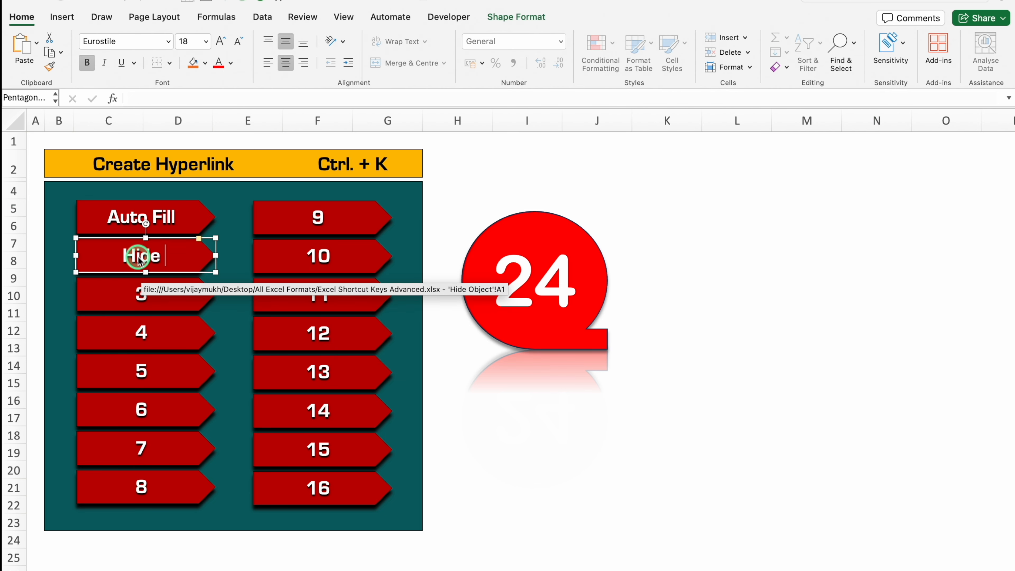
{"action": "type", "text": "Objects"}
{"action": "key", "text": "Escape"}
{"action": "key", "text": "Escape"}
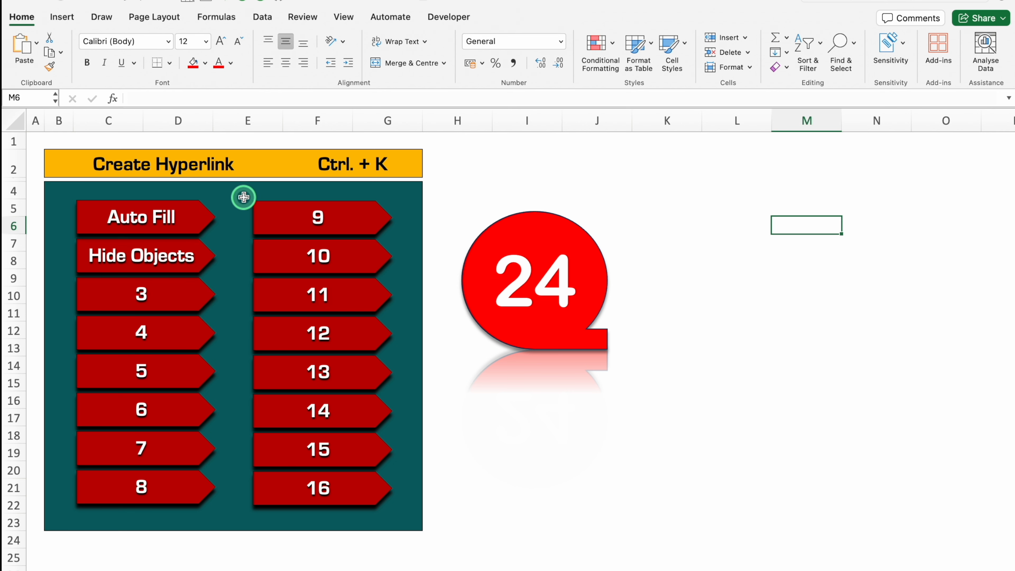
Test the Auto Fill link, return to the Create Hyperlink sheet, and test the Hide Objects link.
{"action": "left_click", "coordinate": [157, 217]}
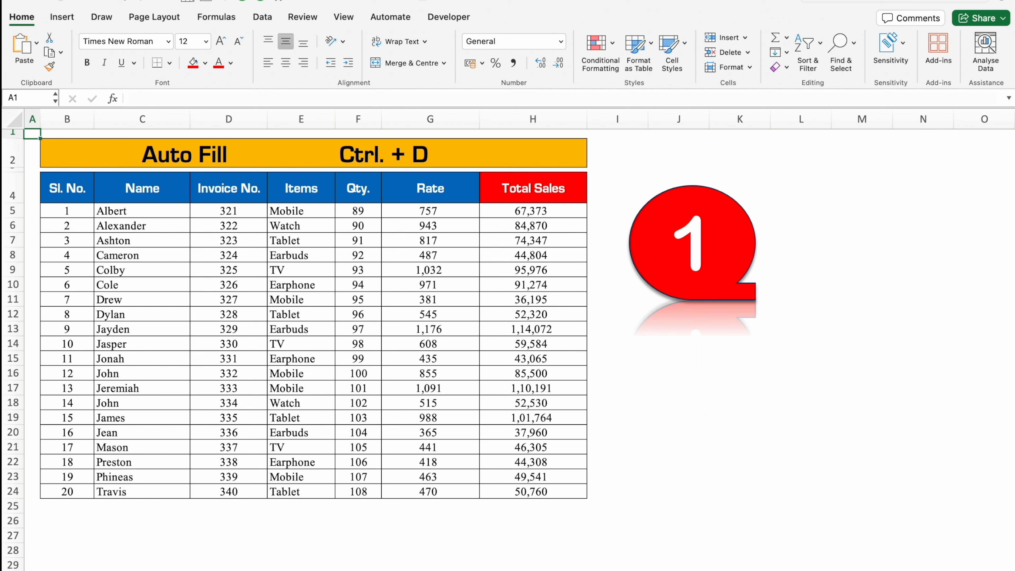
{"action": "left_click", "coordinate": [719, 570]}
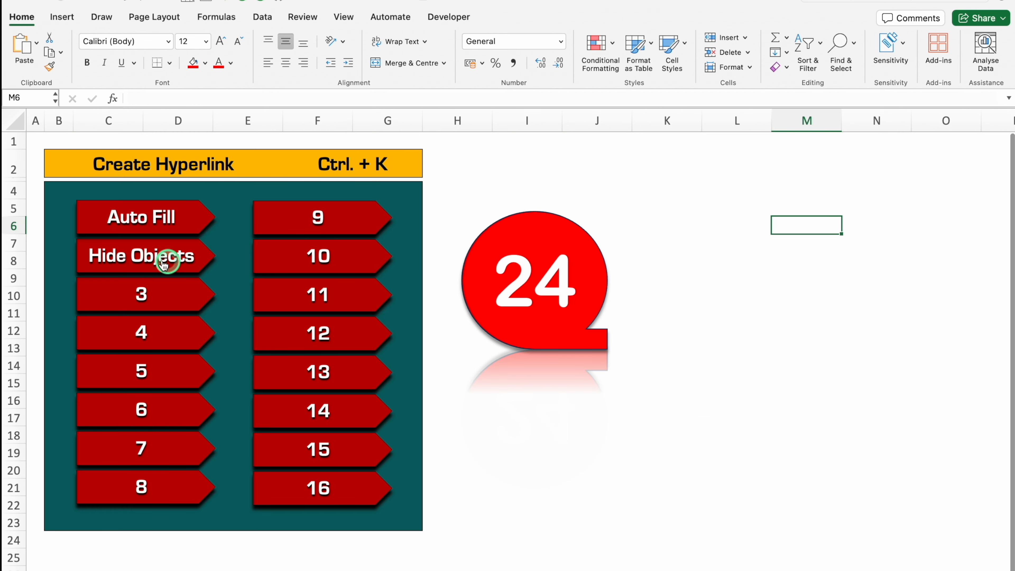
{"action": "left_click", "coordinate": [153, 258]}
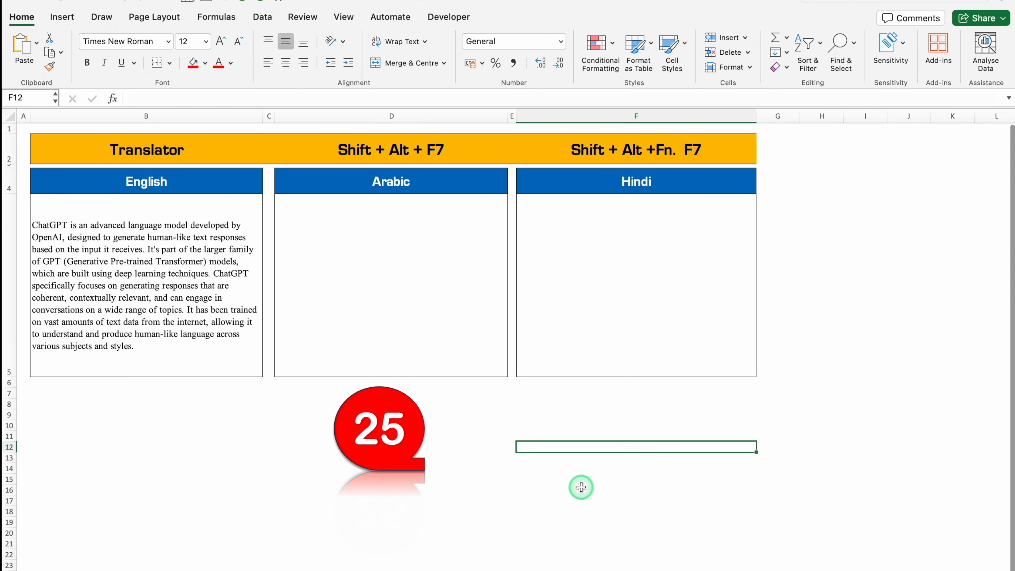
On the Translator sheet, open the Translator for the English paragraph in B5.
{"action": "left_click", "coordinate": [118, 236]}
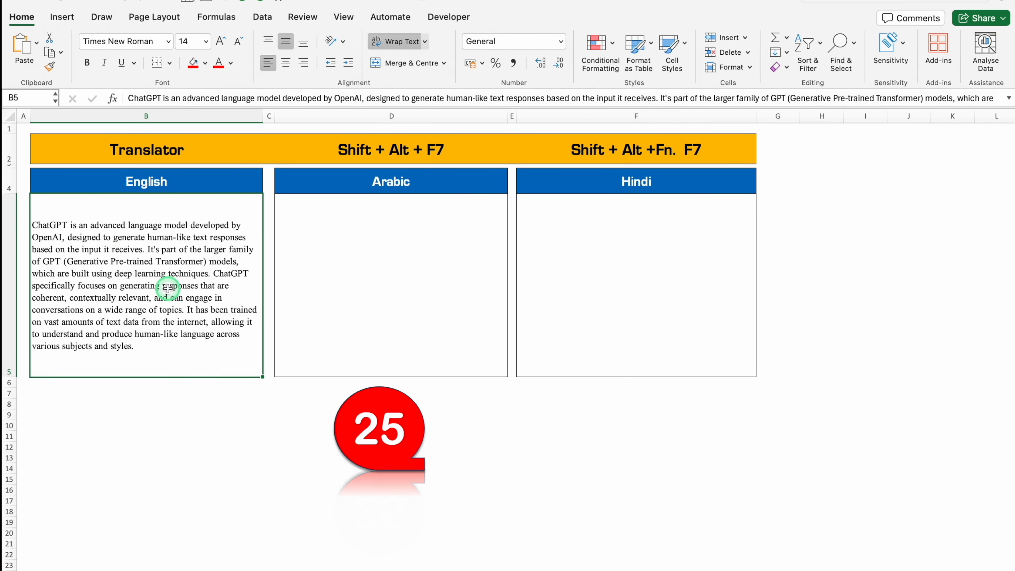
{"action": "left_click", "coordinate": [385, 237]}
{"action": "left_click", "coordinate": [592, 236]}
{"action": "left_click", "coordinate": [175, 263]}
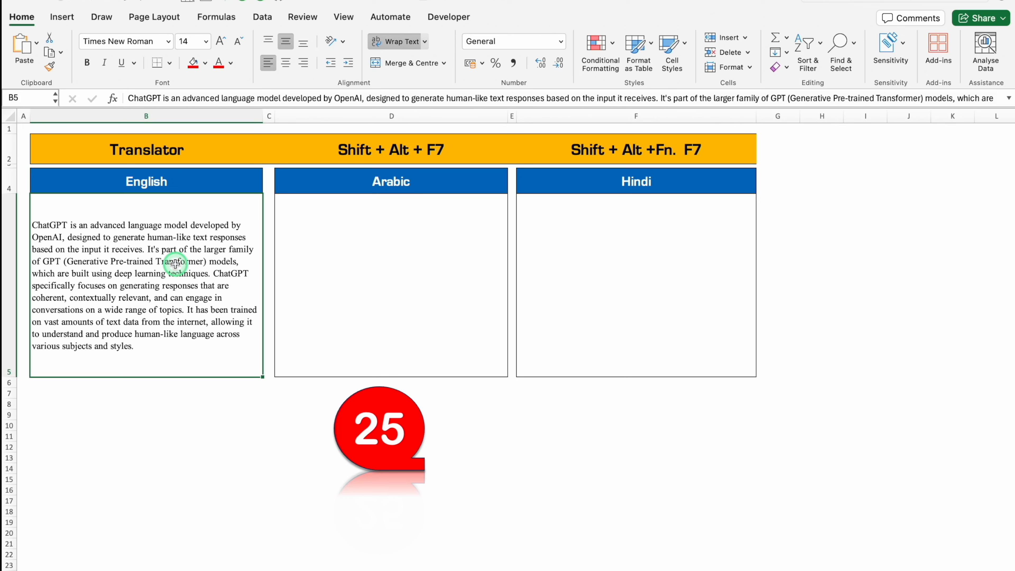
{"action": "key", "text": "shift+alt+F7"}
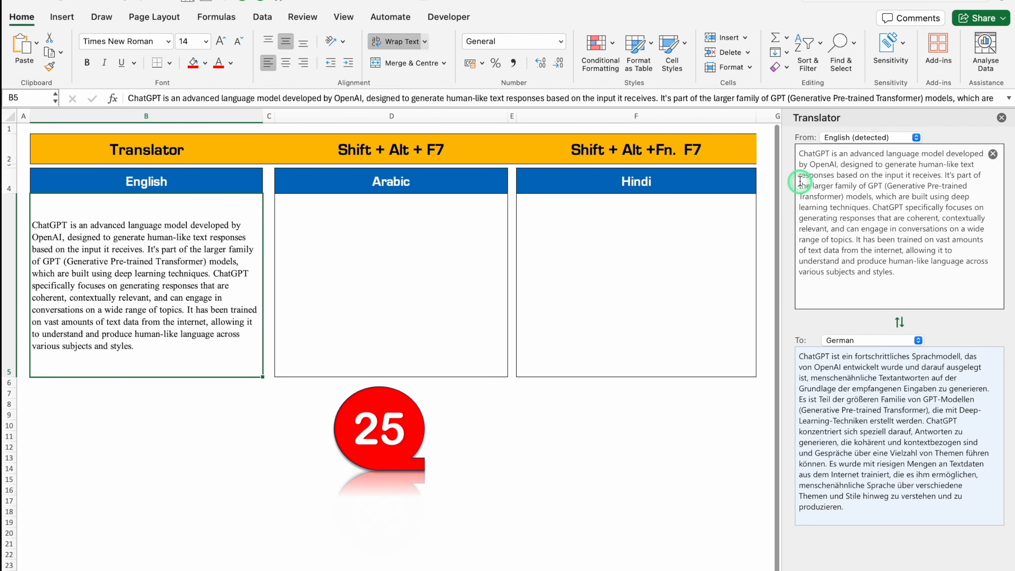
{"action": "left_click", "coordinate": [864, 280]}
{"action": "left_click", "coordinate": [881, 173]}
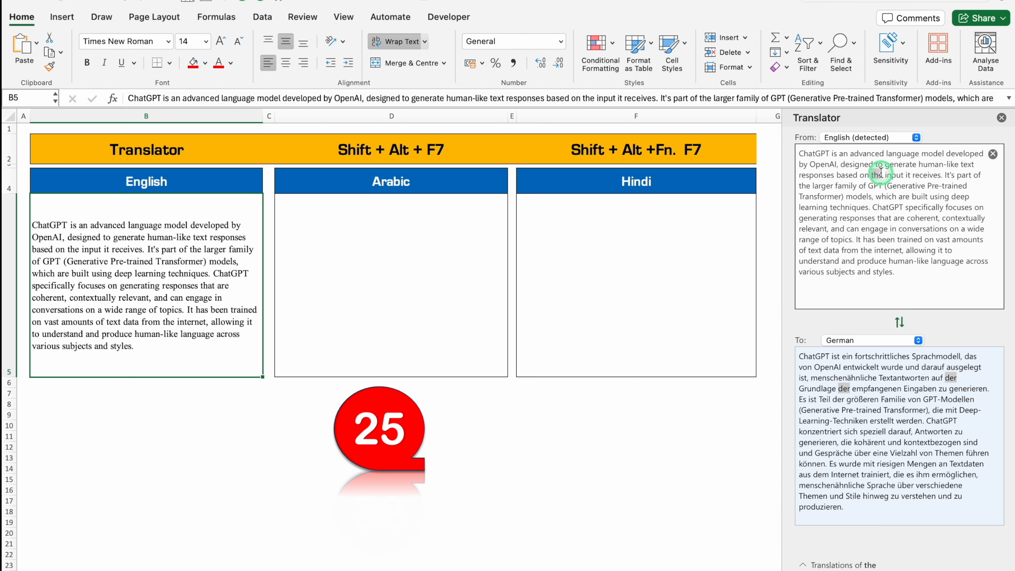